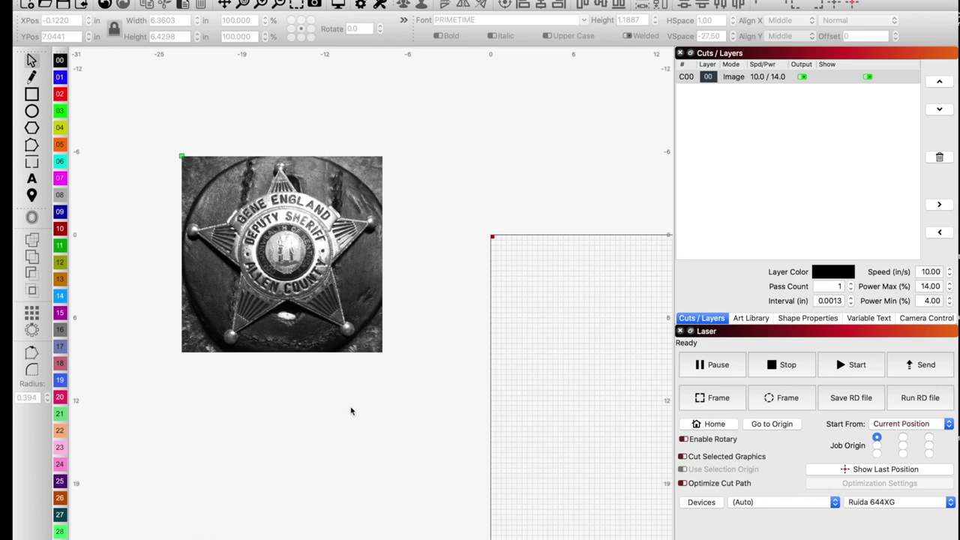
# Bring up the black-and-white sheriff badge image search results in Google Images.
pyautogui.scroll(2, 252, 287)
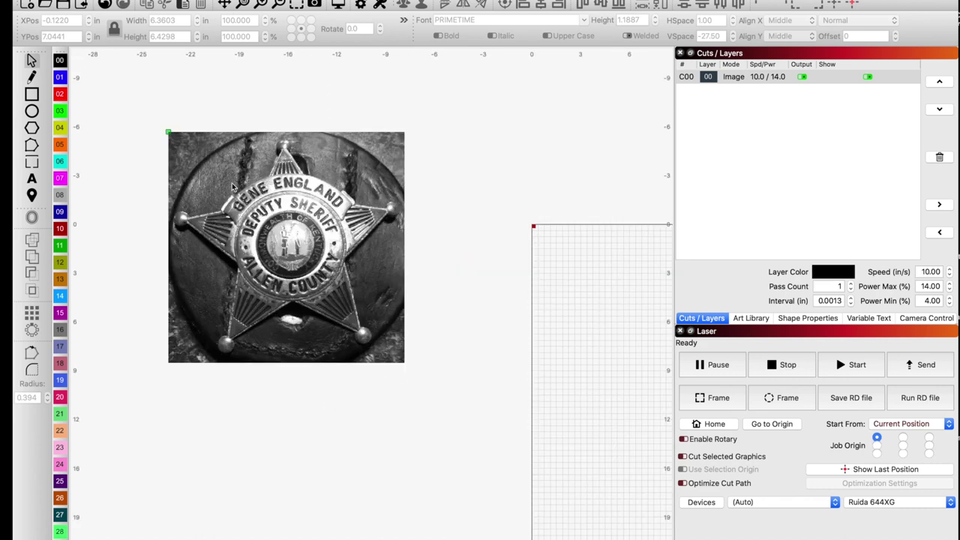
pyautogui.scroll(5, 232, 187)
pyautogui.scroll(-4, 231, 187)
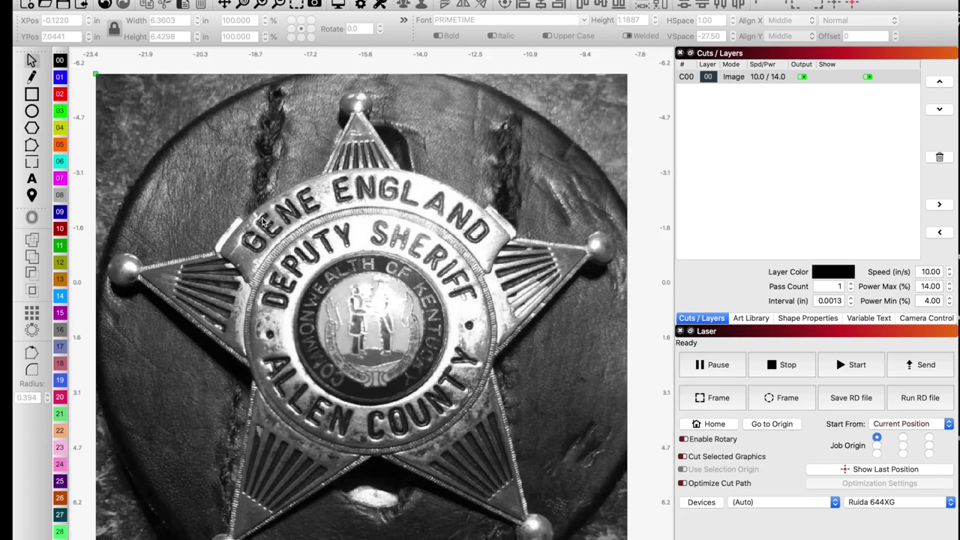
pyautogui.scroll(-1, 262, 222)
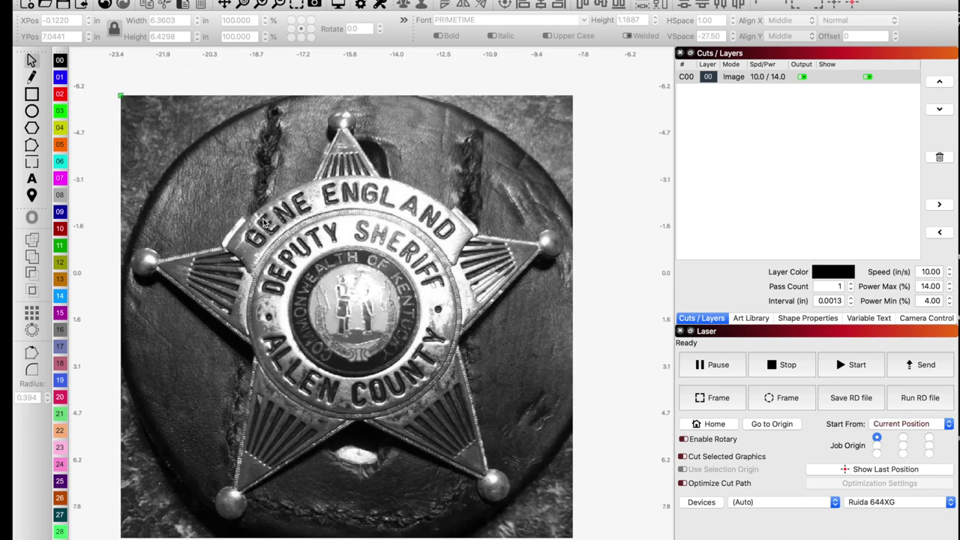
pyautogui.scroll(-1, 264, 222)
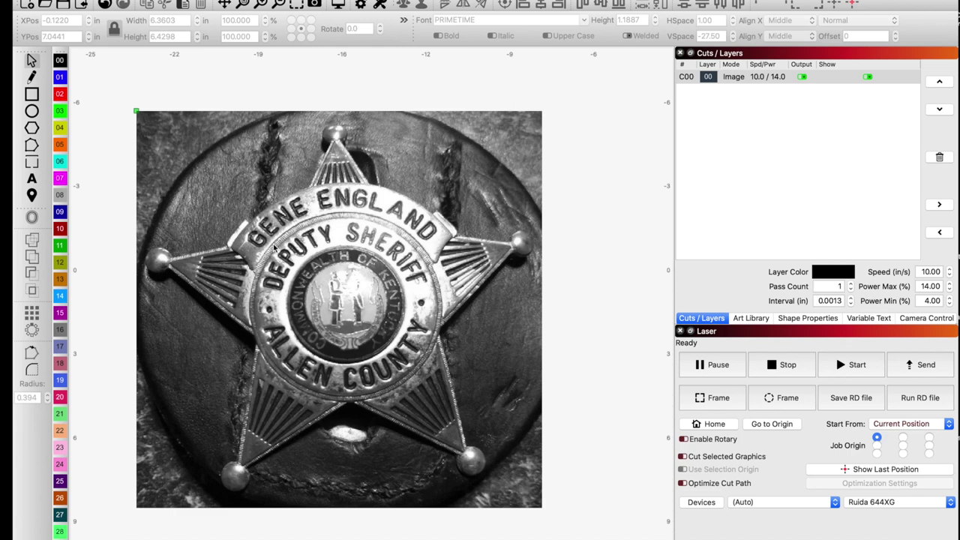
pyautogui.scroll(-1, 287, 253)
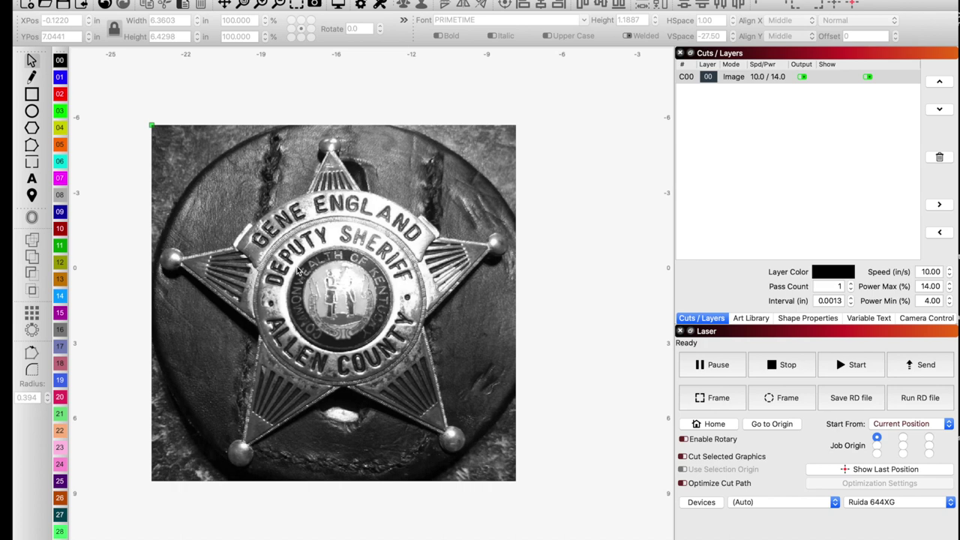
pyautogui.scroll(-2, 298, 271)
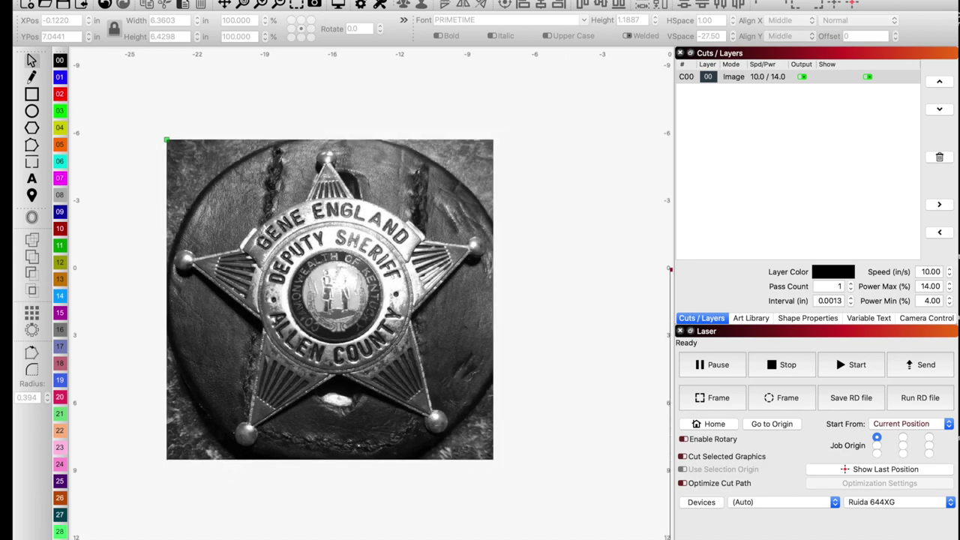
pyautogui.moveTo(217, 534)
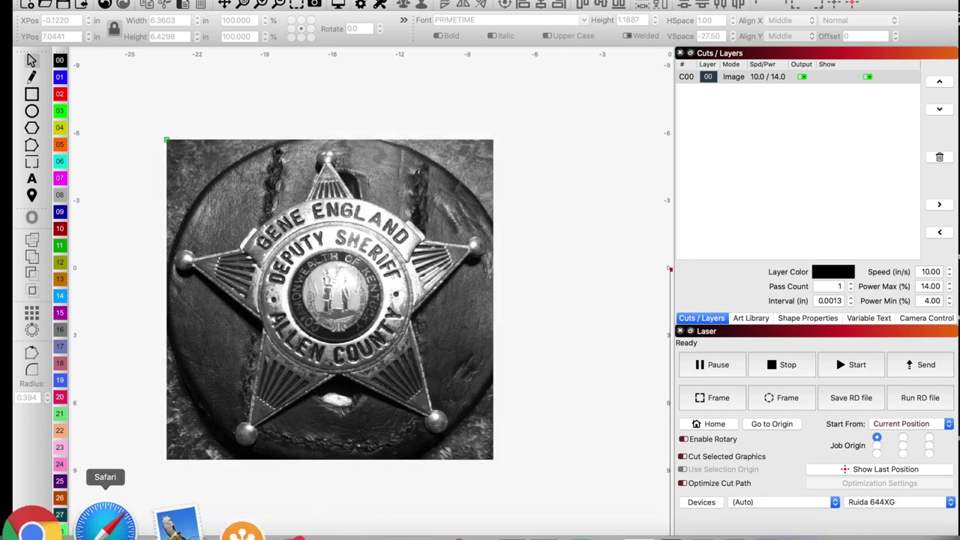
pyautogui.click(105, 523)
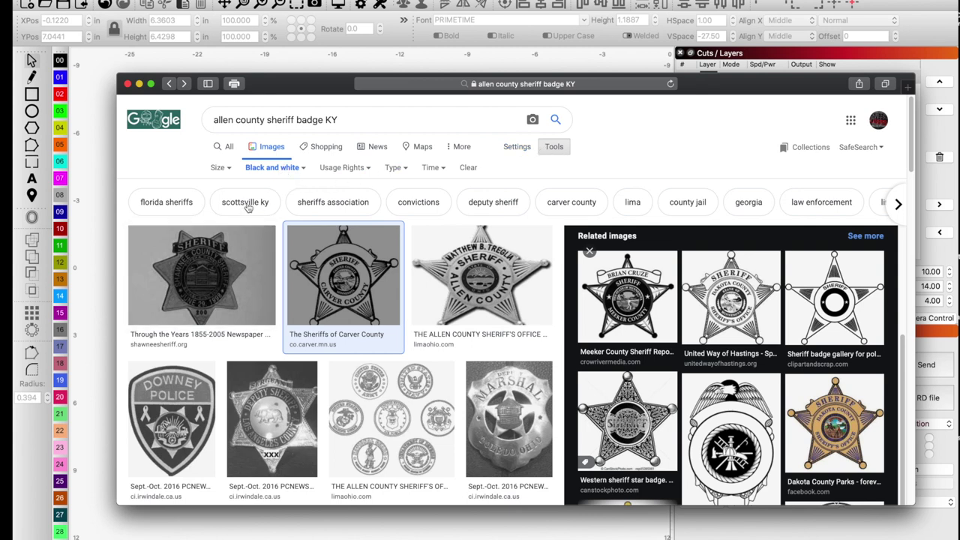
# Open the image Size filter options, then hide and restore the filter row.
pyautogui.click(228, 168)
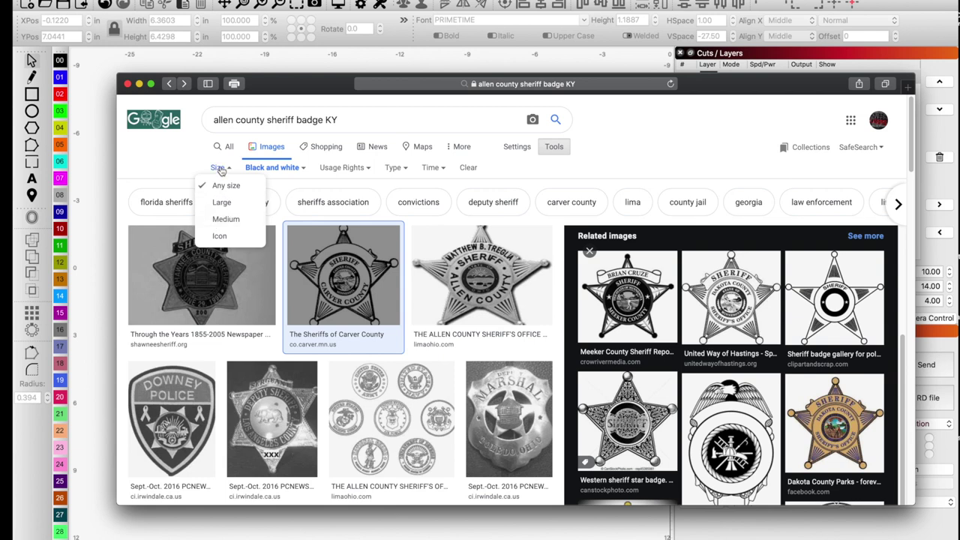
pyautogui.click(555, 149)
pyautogui.click(554, 147)
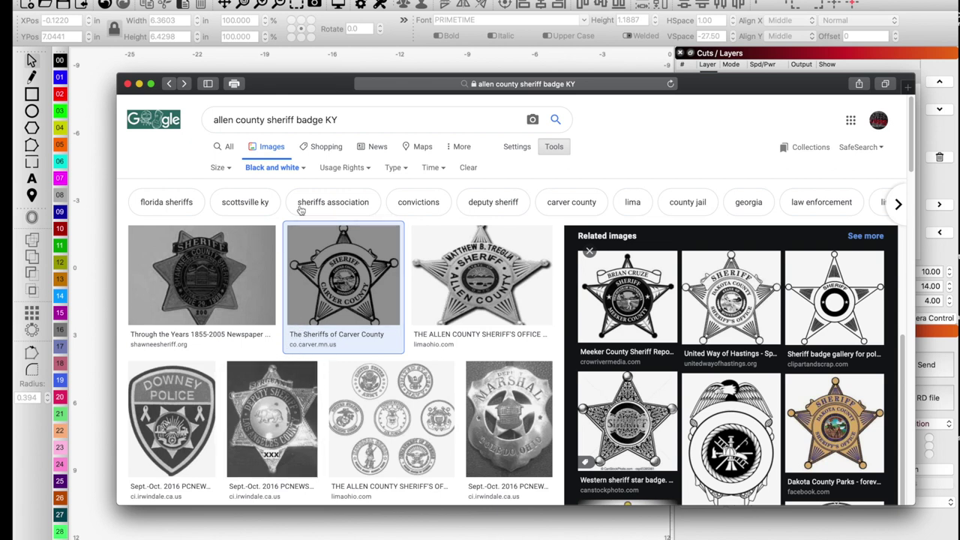
# Move the browser aside and open a large preview of the gold Dakota County star badge.
pyautogui.moveTo(322, 90); pyautogui.dragTo(338, 74)
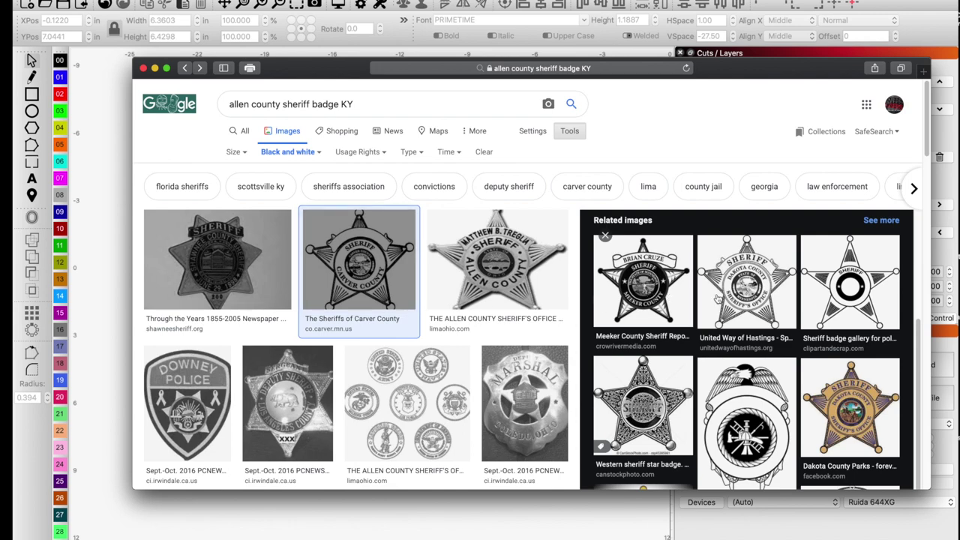
pyautogui.click(757, 300)
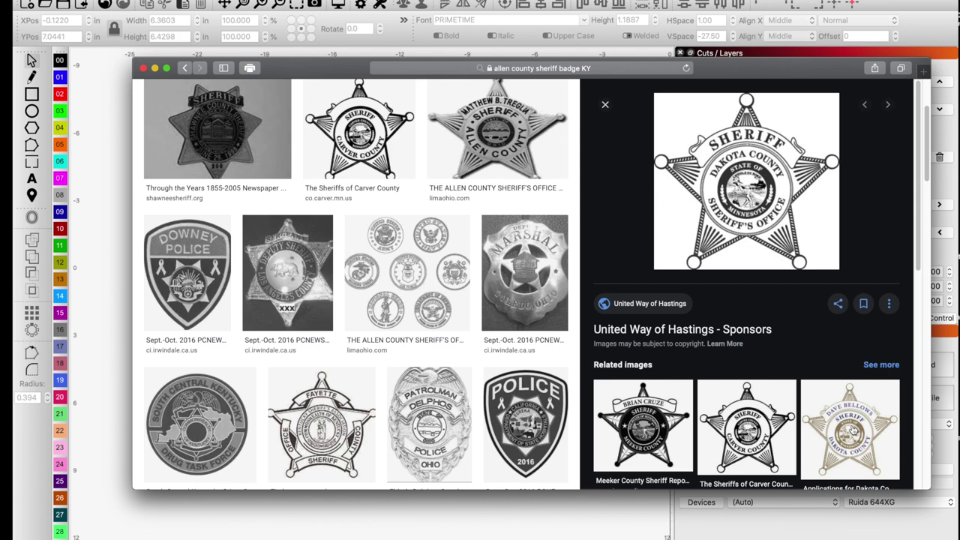
pyautogui.click(852, 429)
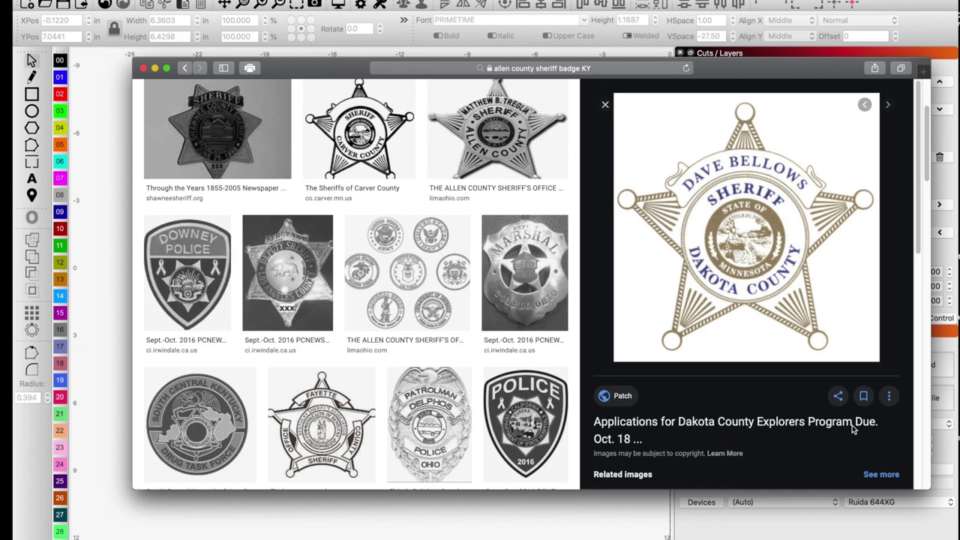
# Browse related previews: the Carver County badge, then both Dakota County badges again.
pyautogui.press('super+bracketleft')
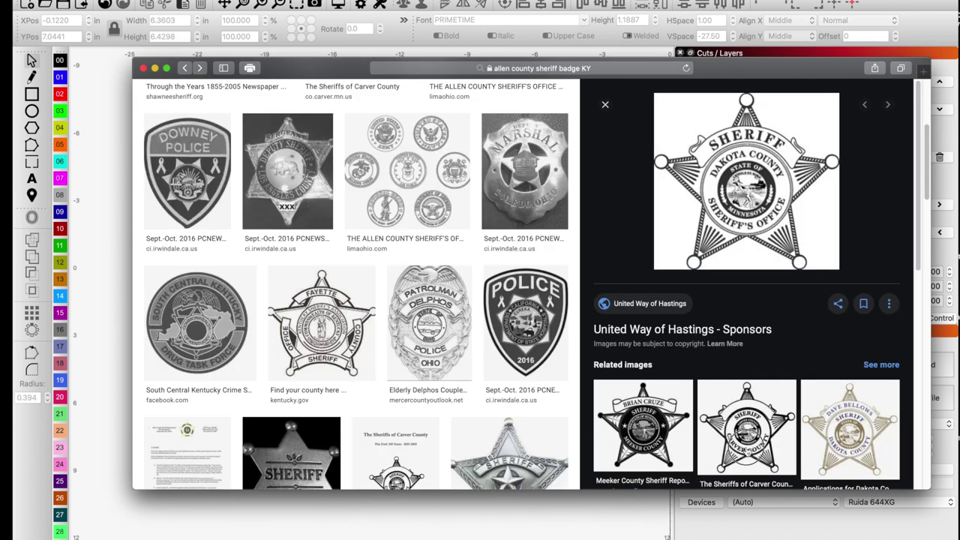
pyautogui.click(747, 448)
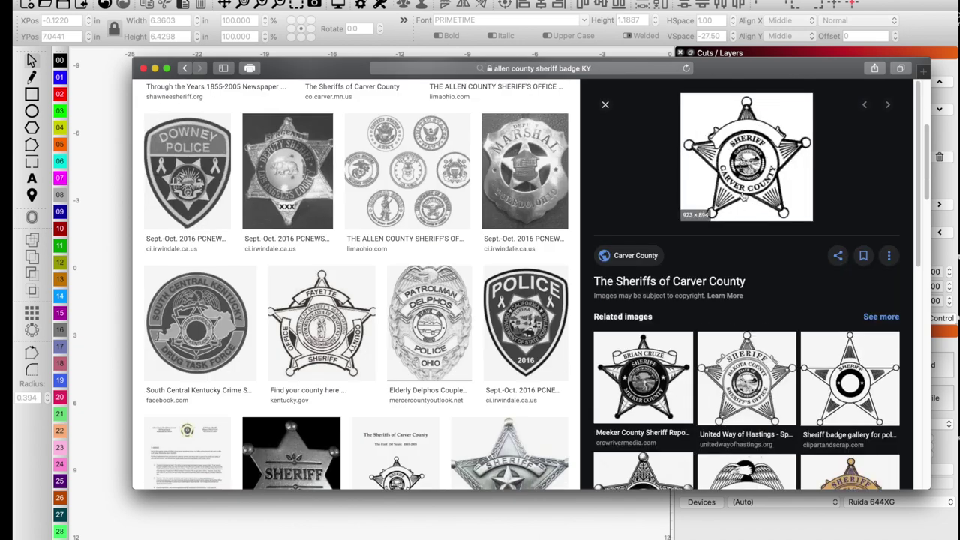
pyautogui.click(759, 383)
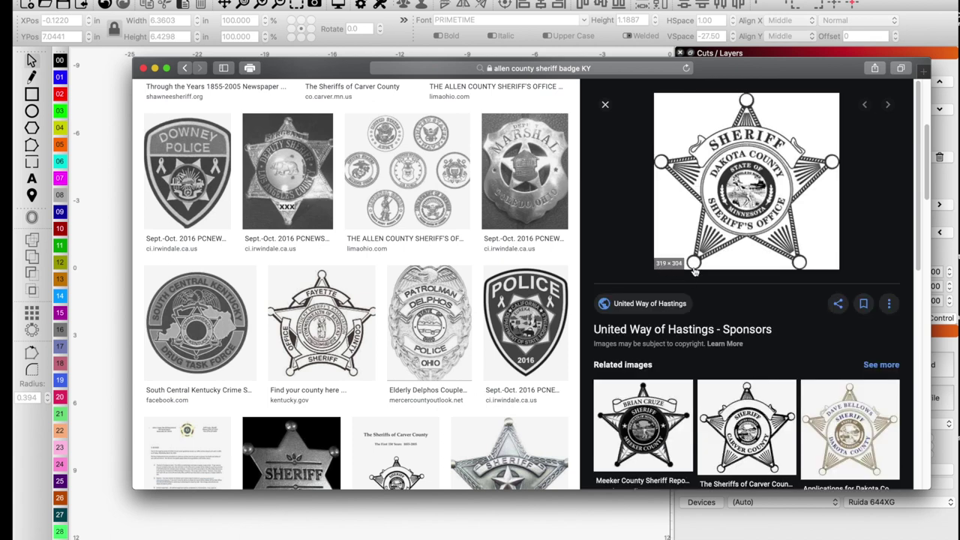
pyautogui.click(835, 431)
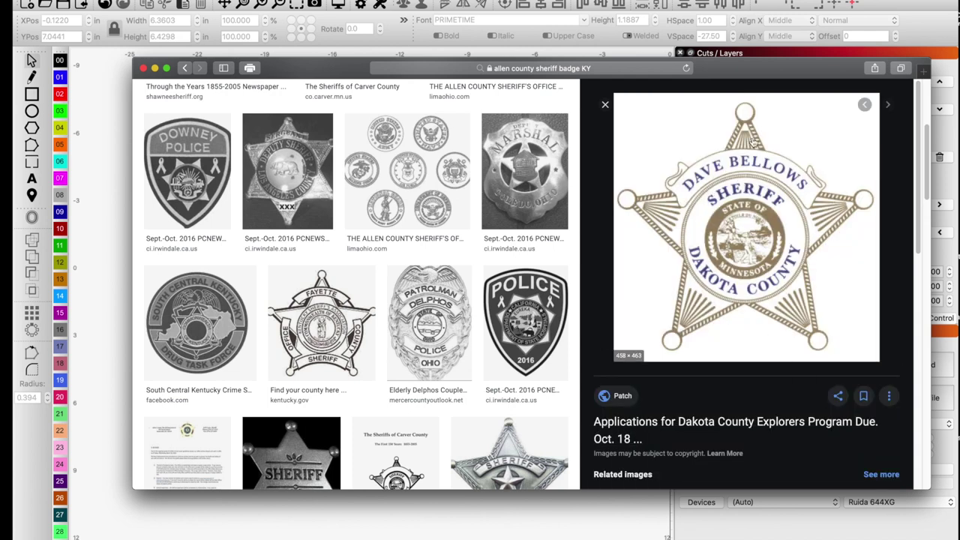
pyautogui.scroll(-3, 741, 306)
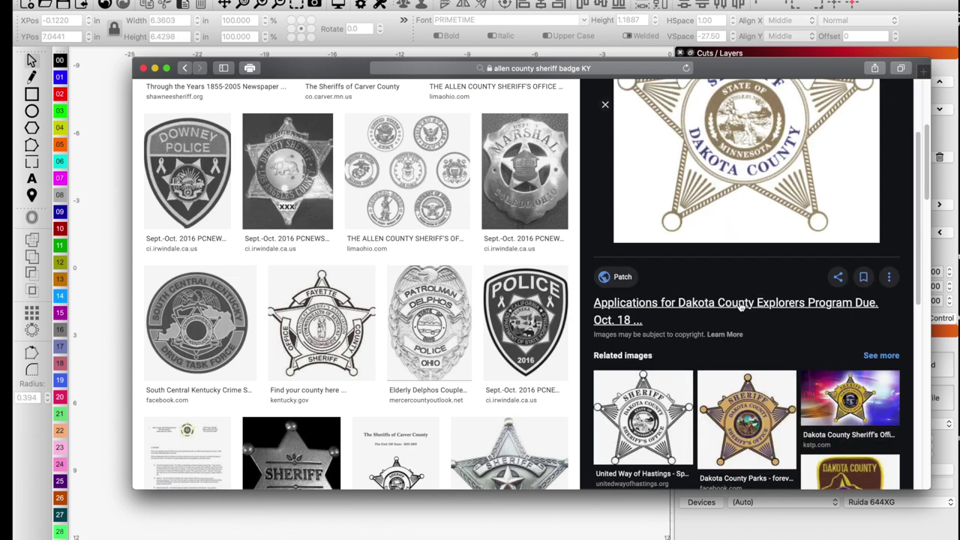
pyautogui.scroll(-4, 739, 313)
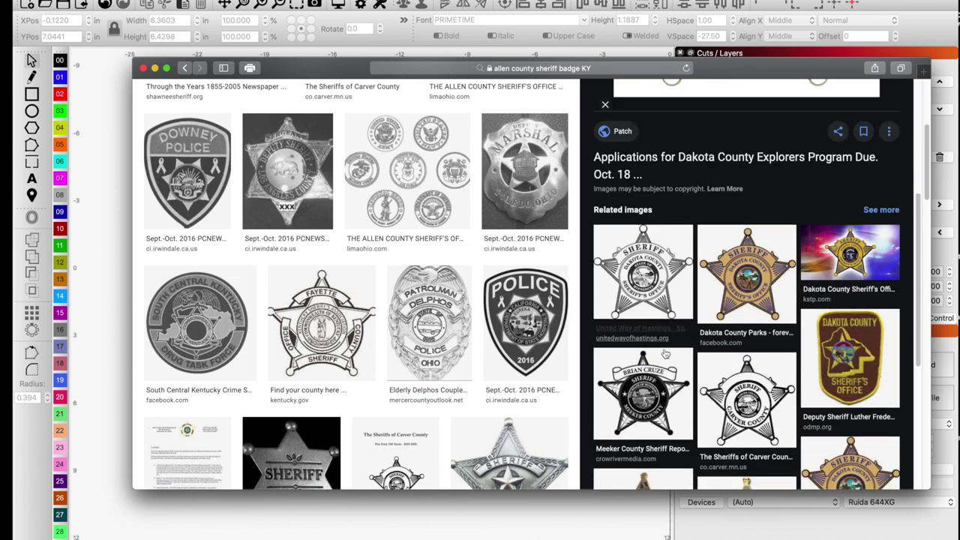
pyautogui.scroll(-4, 664, 353)
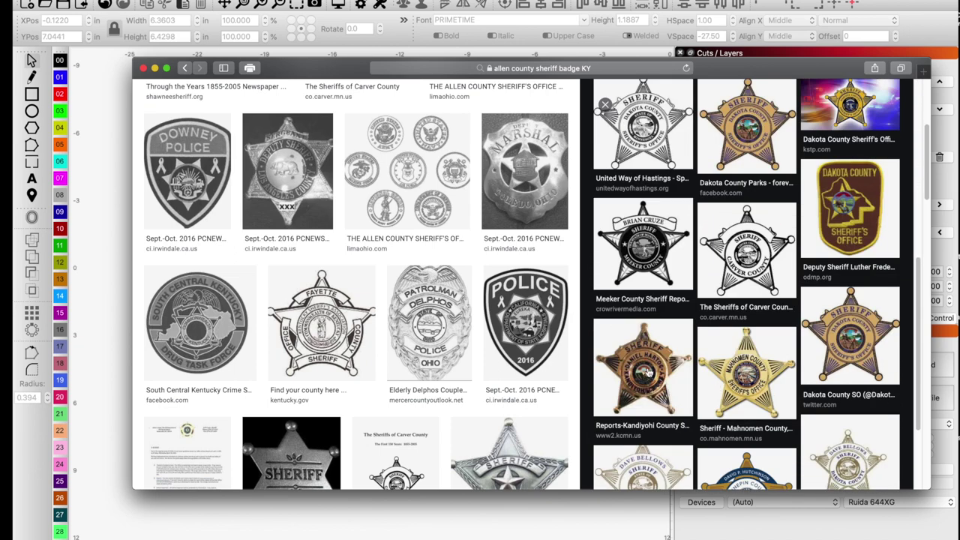
pyautogui.scroll(-4, 646, 372)
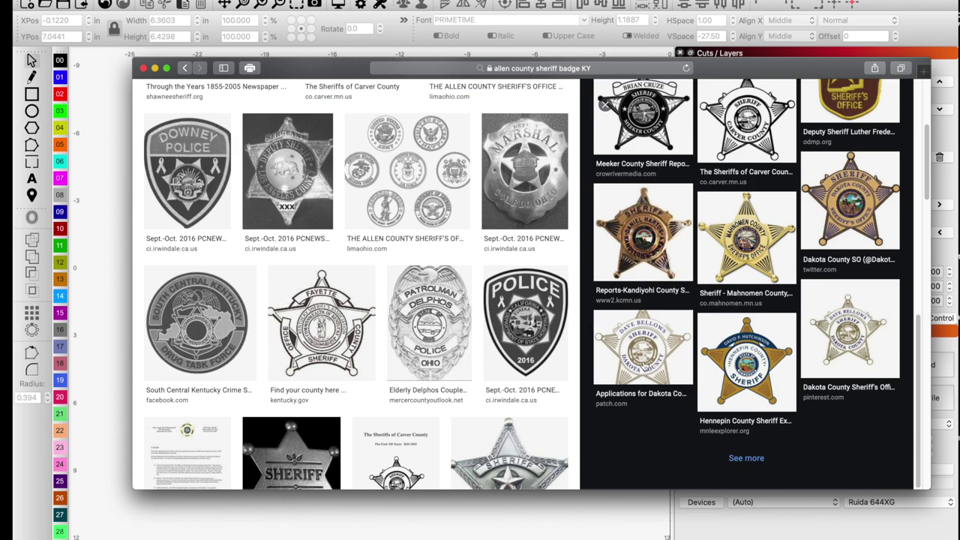
# Return to the gold Dakota County badge, copy the image, and move the browser aside.
pyautogui.click(841, 349)
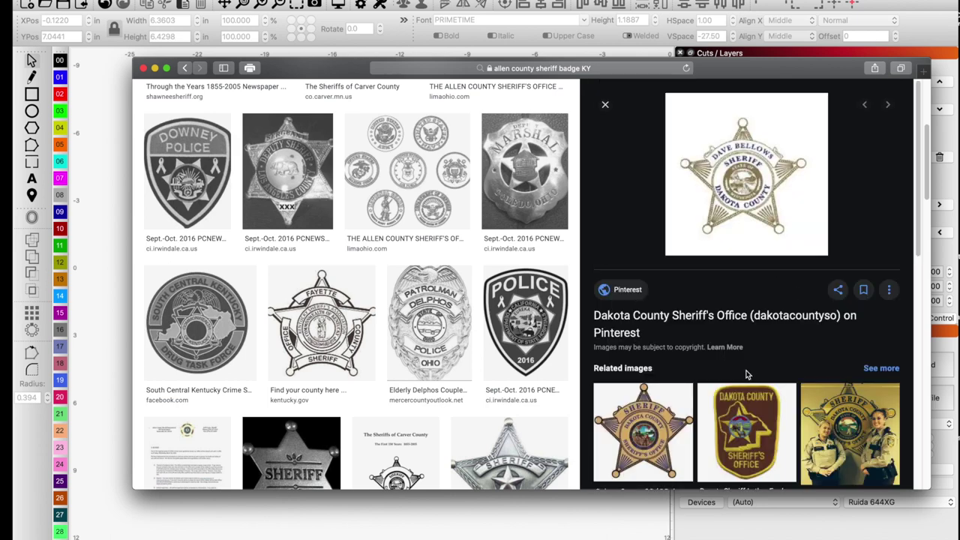
pyautogui.scroll(-6, 746, 374)
pyautogui.press('super+bracketleft')
pyautogui.press('super+bracketleft')
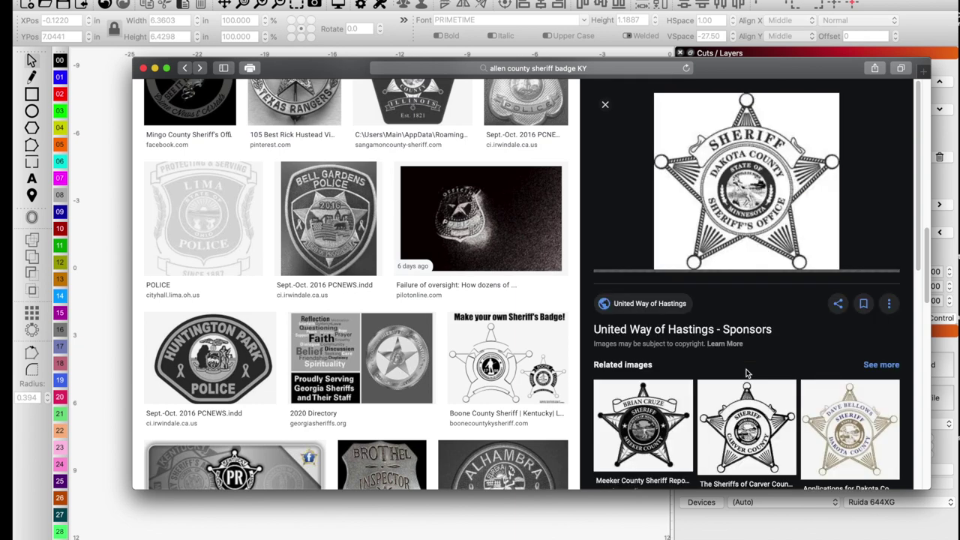
pyautogui.click(824, 411)
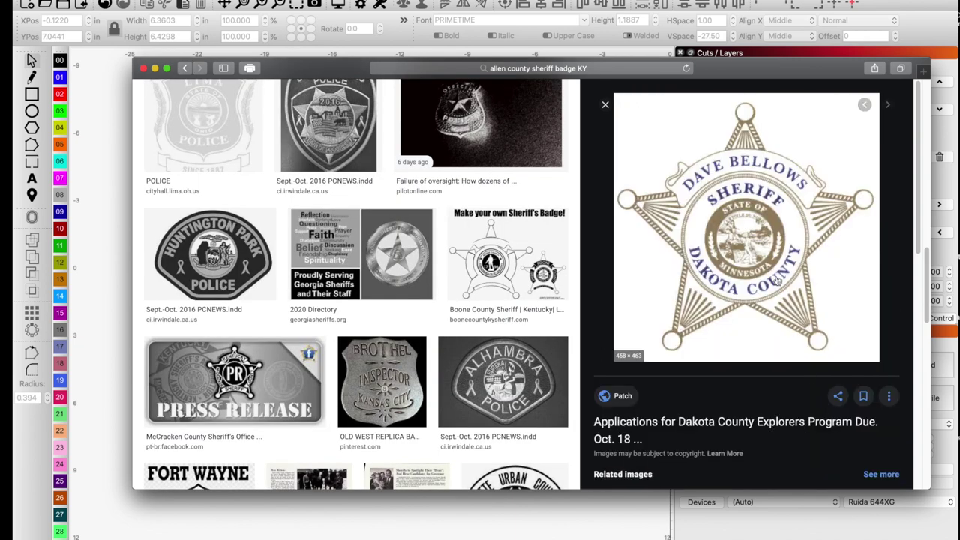
pyautogui.scroll(-1, 733, 275)
pyautogui.rightClick(743, 227)
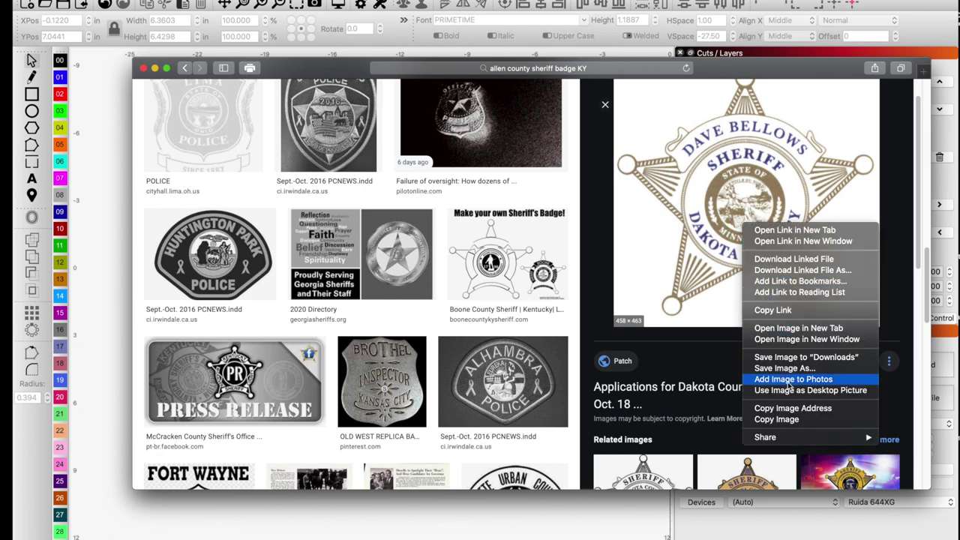
pyautogui.click(777, 420)
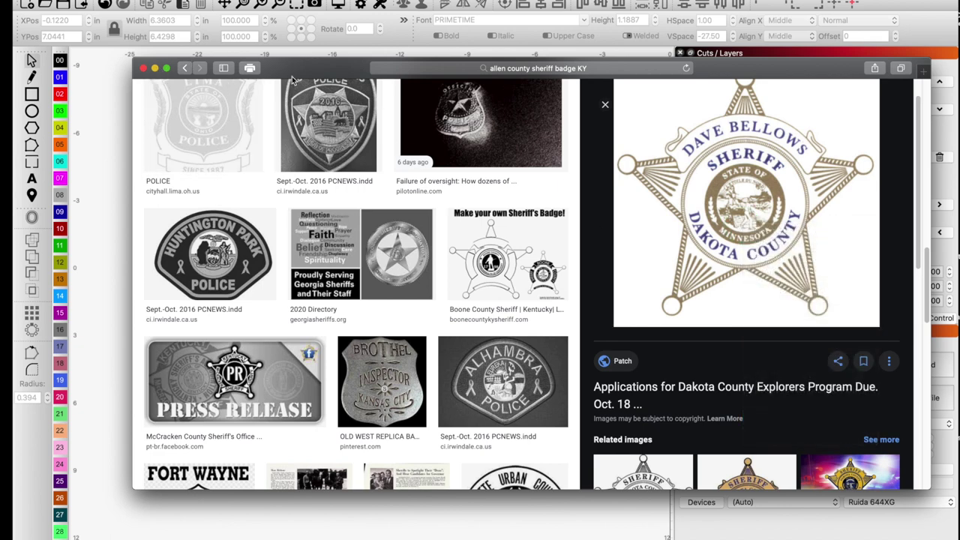
pyautogui.moveTo(294, 69); pyautogui.dragTo(639, 66)
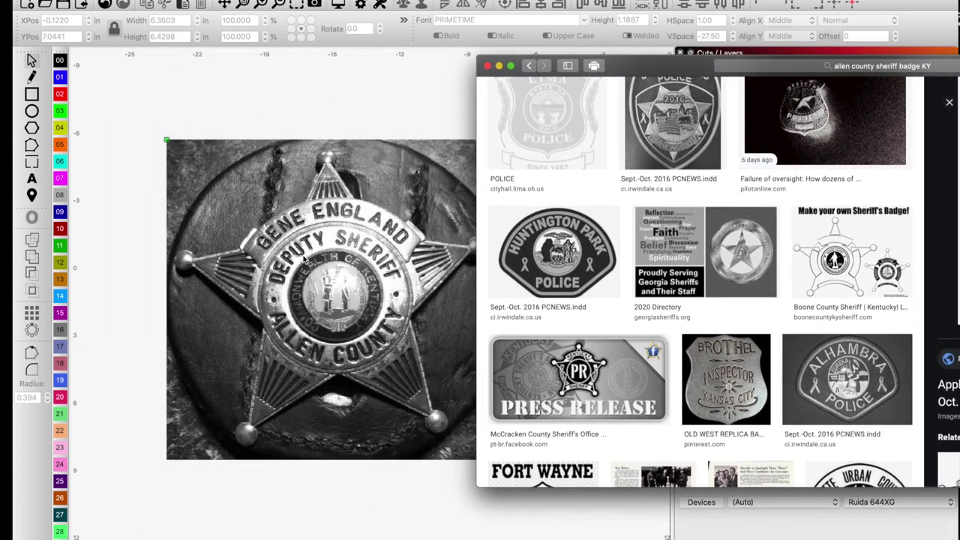
# Paste the copied Dakota County badge into LightBurn and drag it onto the work area.
pyautogui.scroll(-4, 304, 258)
pyautogui.scroll(-2, 138, 273)
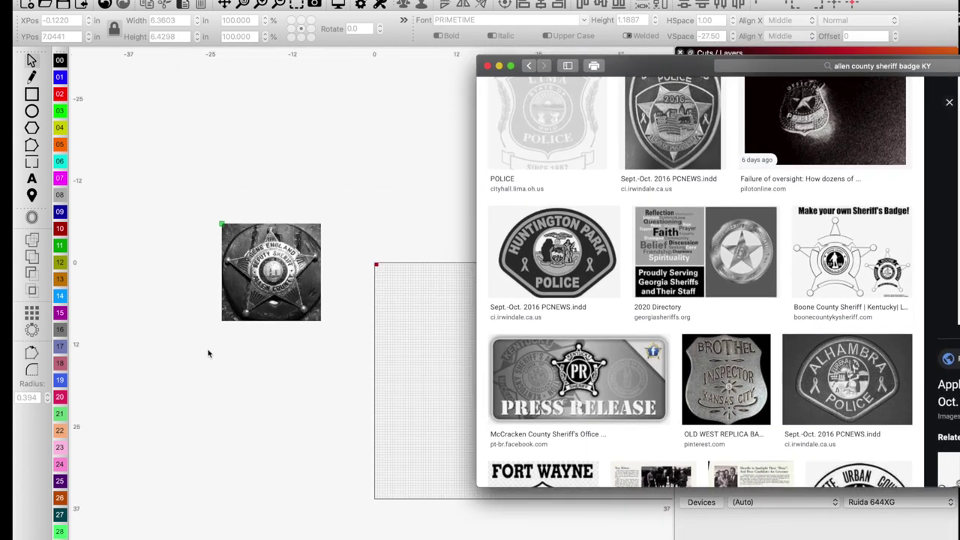
pyautogui.click(249, 398)
pyautogui.click(252, 402)
pyautogui.rightClick(251, 402)
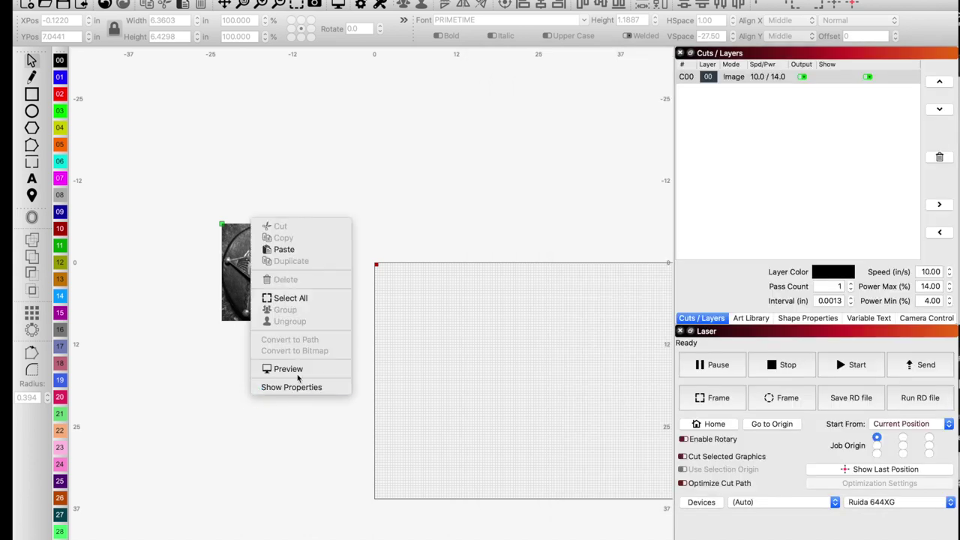
pyautogui.click(289, 250)
pyautogui.moveTo(290, 250); pyautogui.dragTo(422, 321)
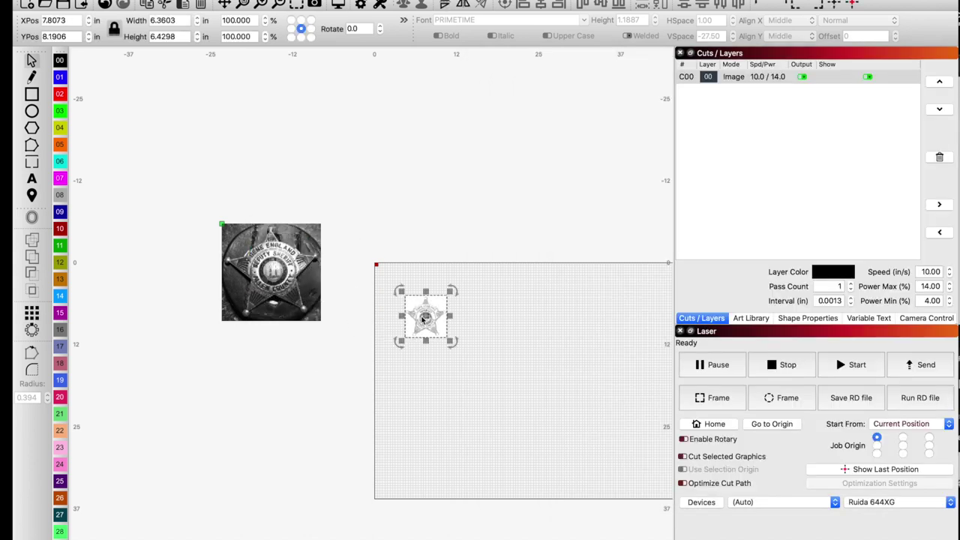
# Adjust the view and open Trace Image on the badge at the default threshold 128.
pyautogui.scroll(6, 421, 320)
pyautogui.scroll(-4, 421, 320)
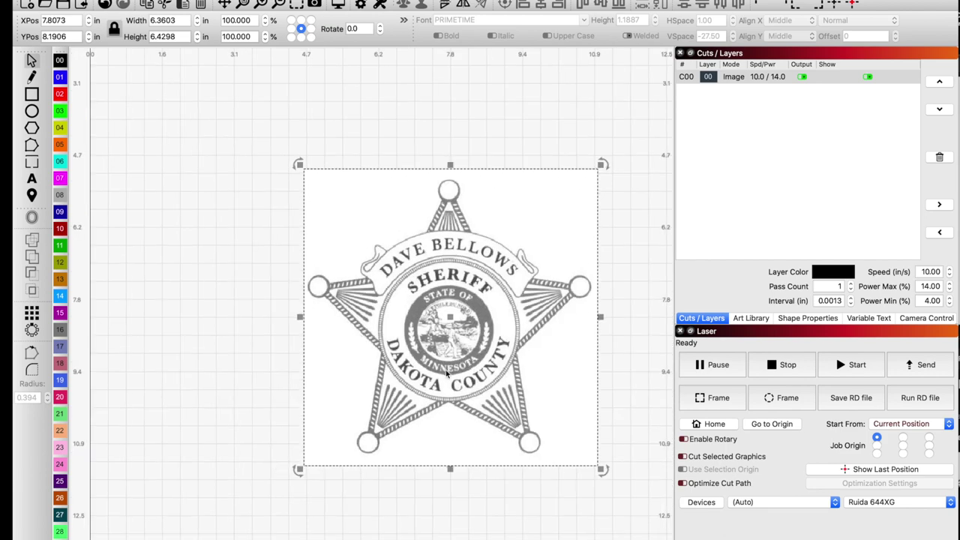
pyautogui.scroll(-3, 344, 357)
pyautogui.scroll(-3, 225, 293)
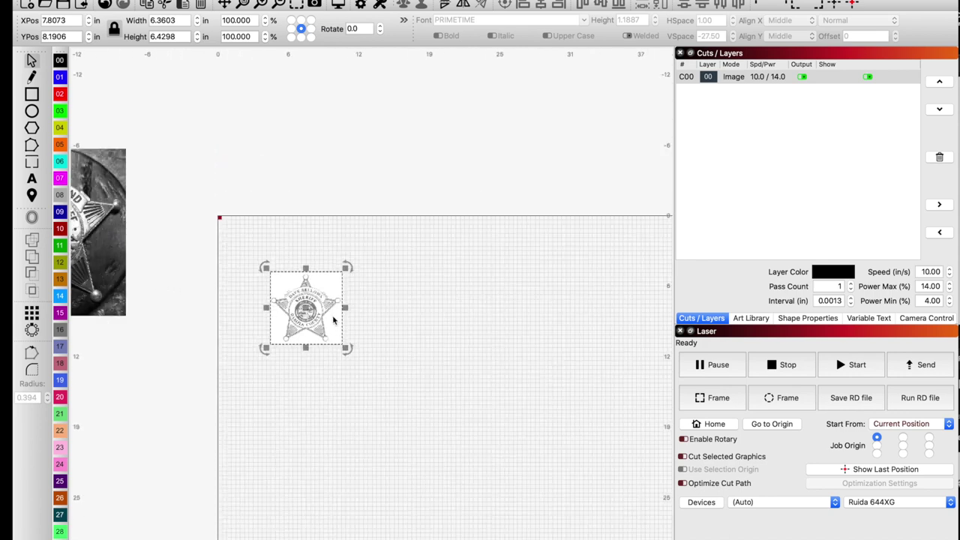
pyautogui.scroll(5, 239, 308)
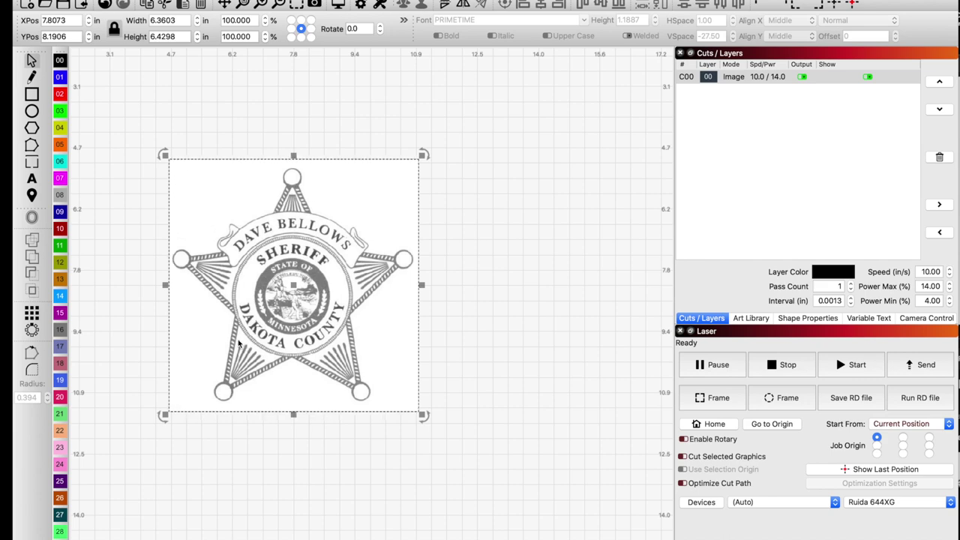
pyautogui.hotkey('alt', 't')
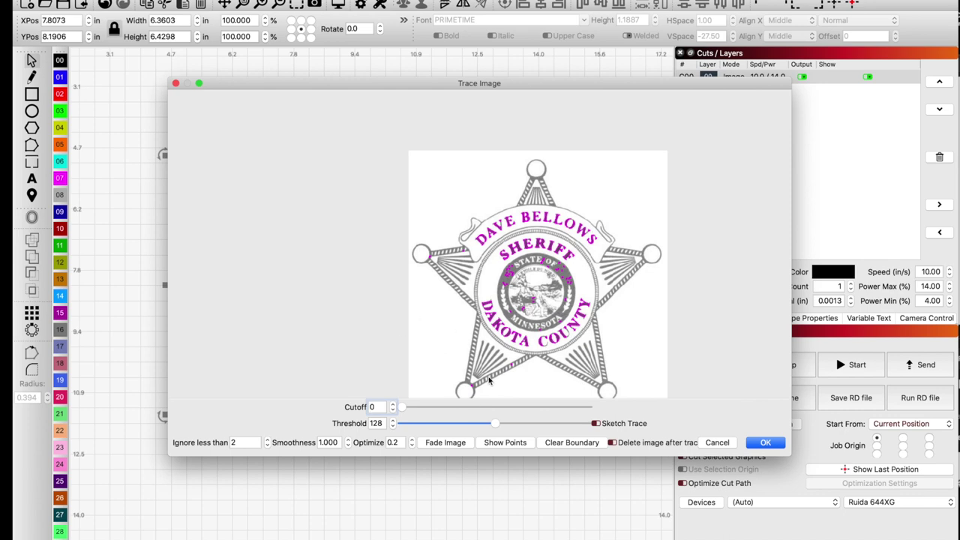
# Turn on Fade Image and set the trace Threshold to about 206.
pyautogui.scroll(5, 488, 380)
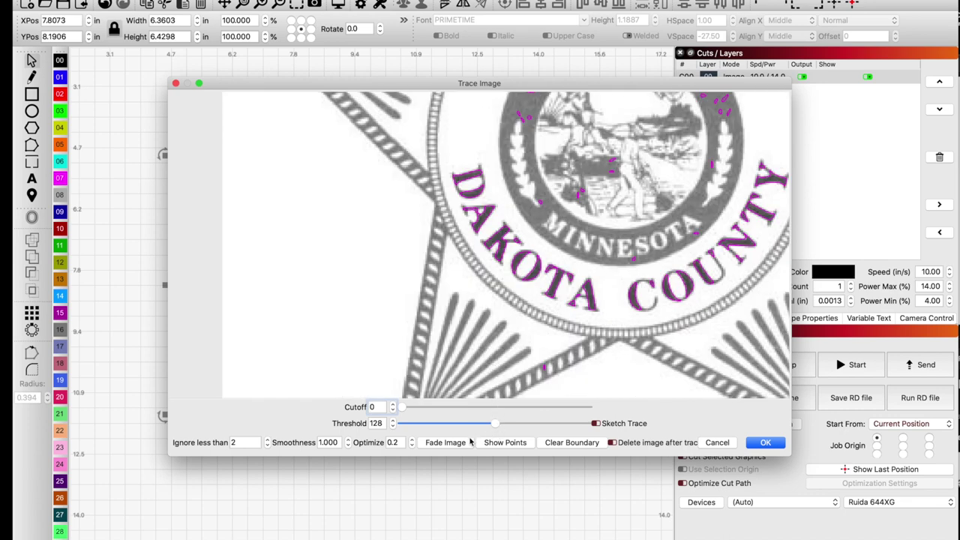
pyautogui.click(446, 442)
pyautogui.moveTo(495, 423); pyautogui.dragTo(551, 427)
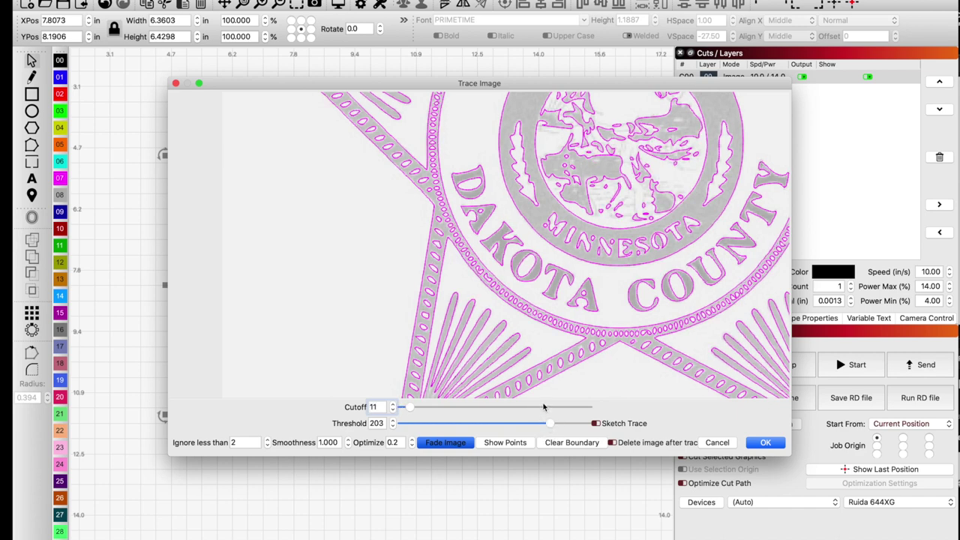
pyautogui.scroll(-5, 580, 275)
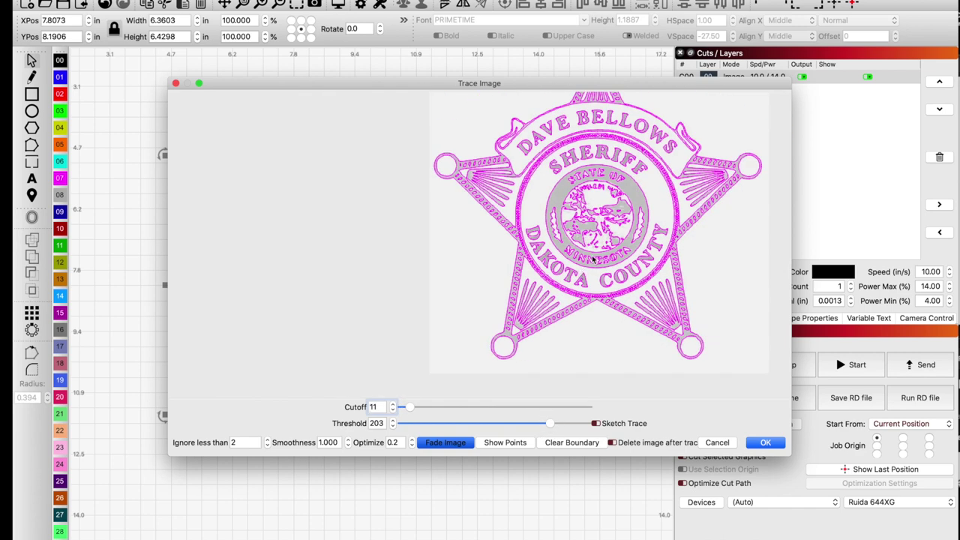
pyautogui.scroll(5, 527, 141)
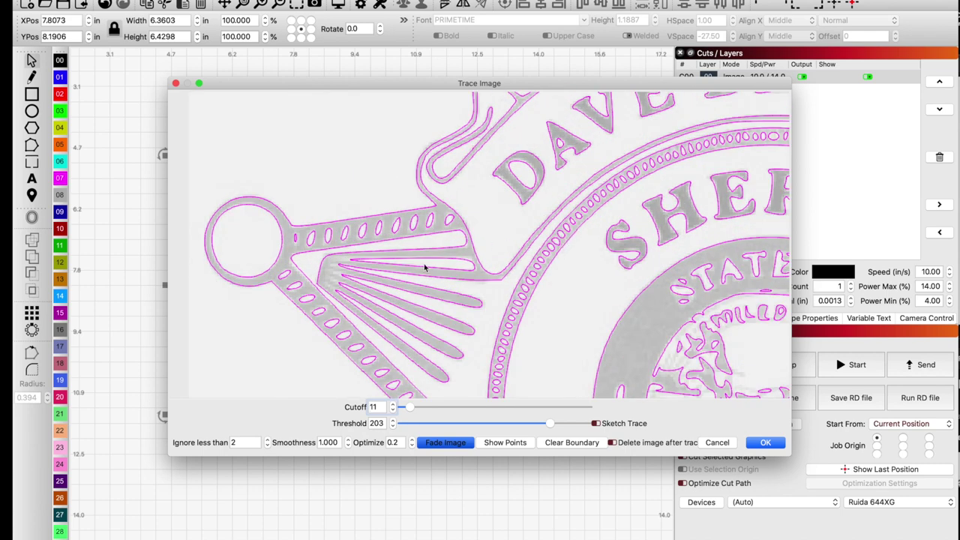
pyautogui.scroll(-2, 425, 267)
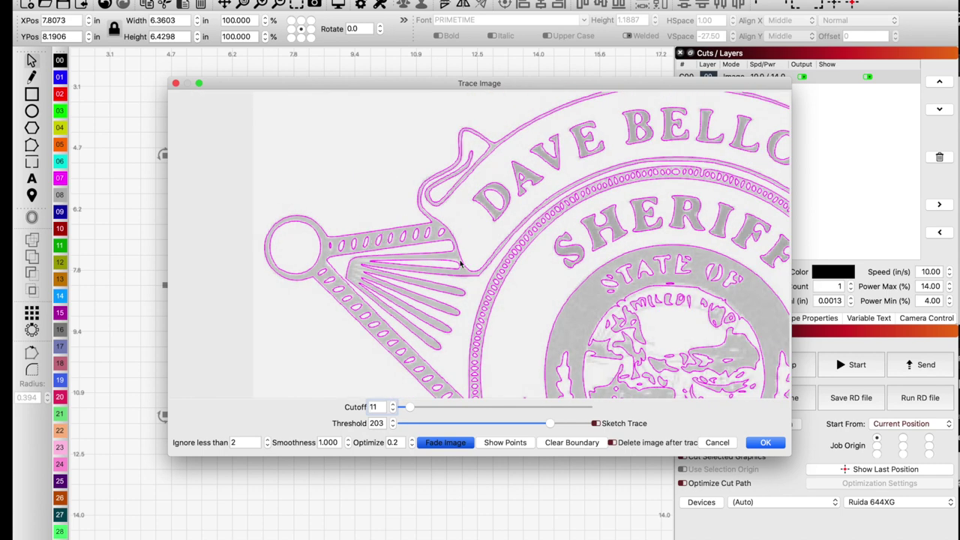
pyautogui.scroll(-3, 492, 266)
pyautogui.scroll(3, 566, 169)
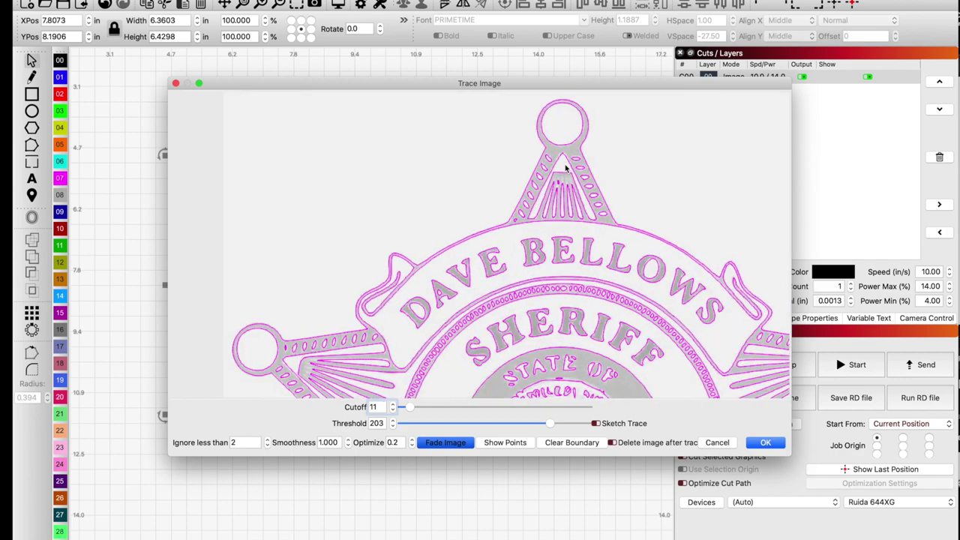
pyautogui.scroll(2, 562, 250)
pyautogui.scroll(-6, 562, 250)
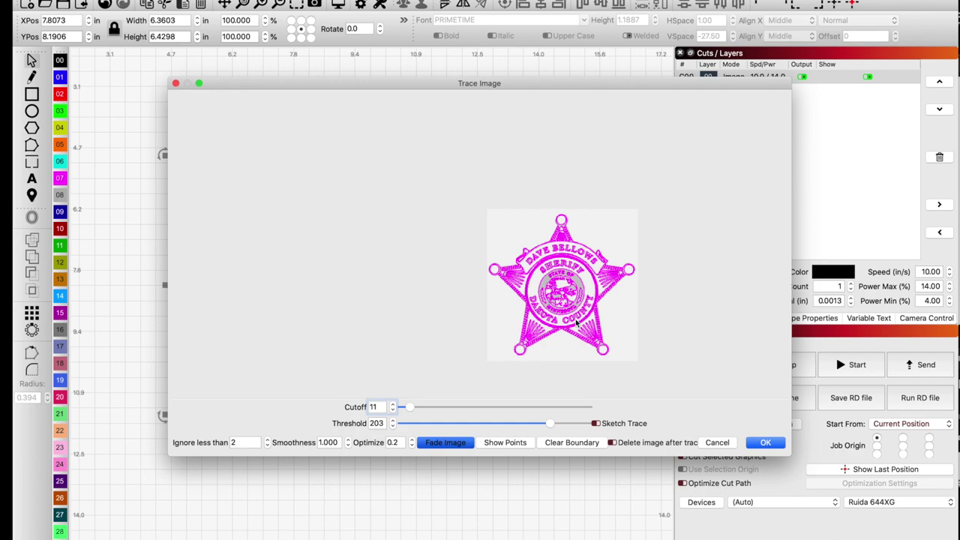
pyautogui.scroll(3, 576, 323)
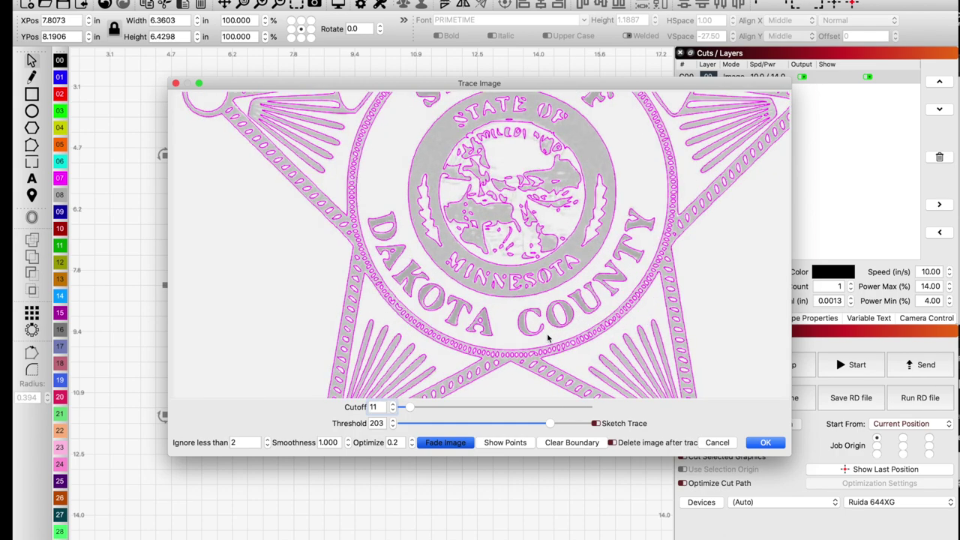
pyautogui.scroll(3, 551, 337)
pyautogui.scroll(-2, 546, 341)
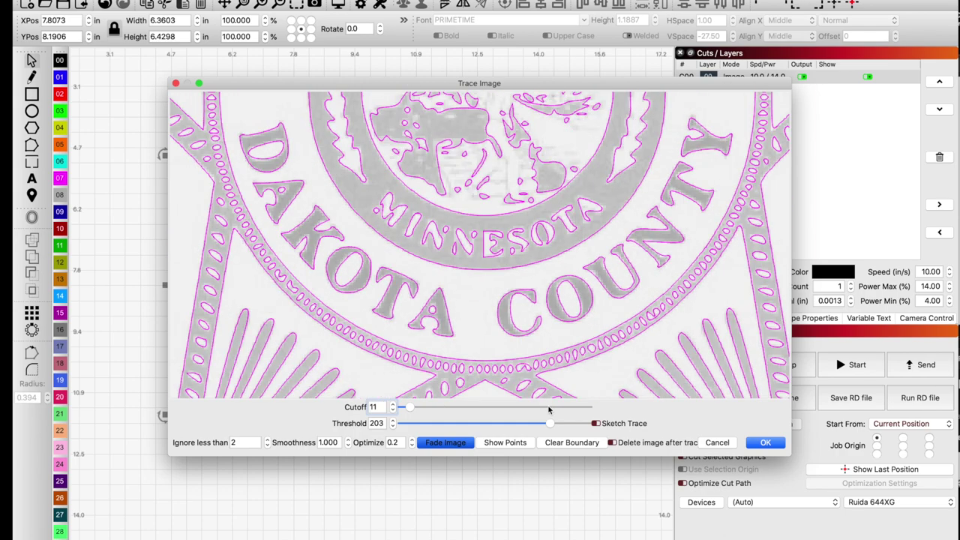
pyautogui.moveTo(550, 423); pyautogui.dragTo(551, 425)
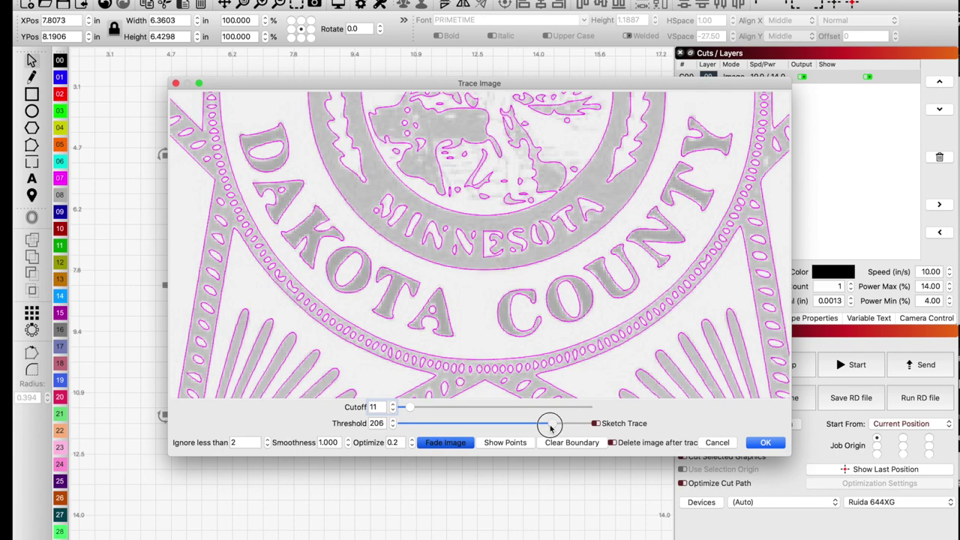
# Accept the trace, adding the badge vectors as a new Fill layer.
pyautogui.scroll(-1, 525, 366)
pyautogui.scroll(-3, 527, 365)
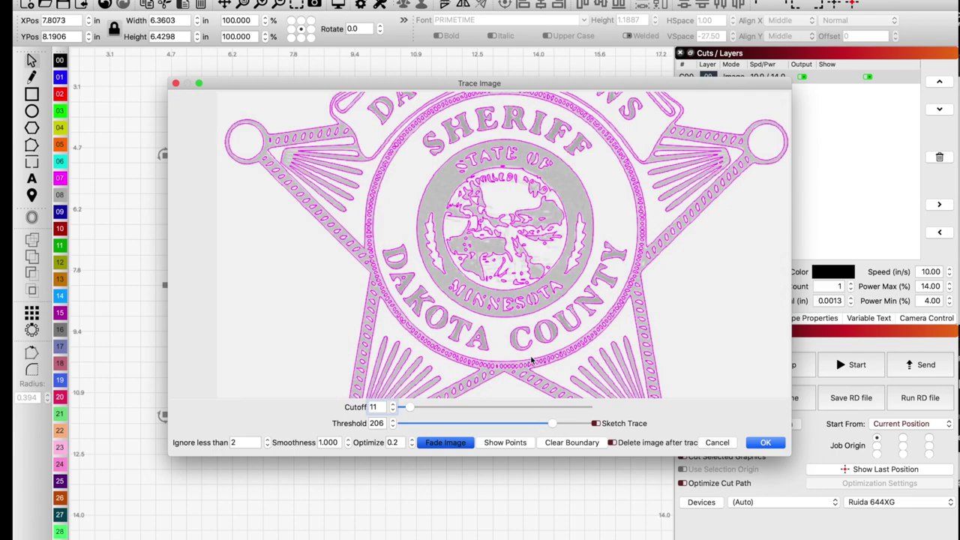
pyautogui.scroll(-2, 556, 357)
pyautogui.click(763, 443)
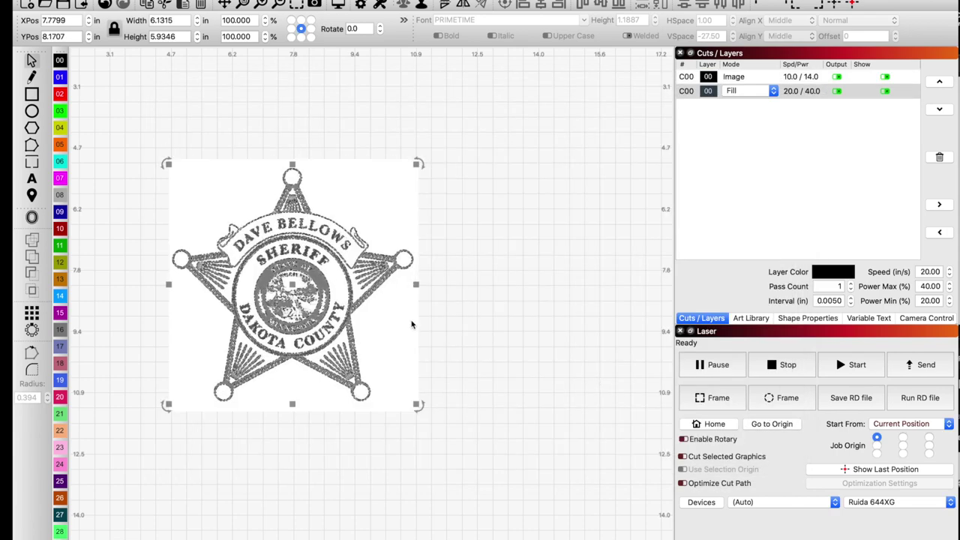
# Drag the original badge photo off the trace and delete it.
pyautogui.moveTo(407, 322); pyautogui.dragTo(562, 337)
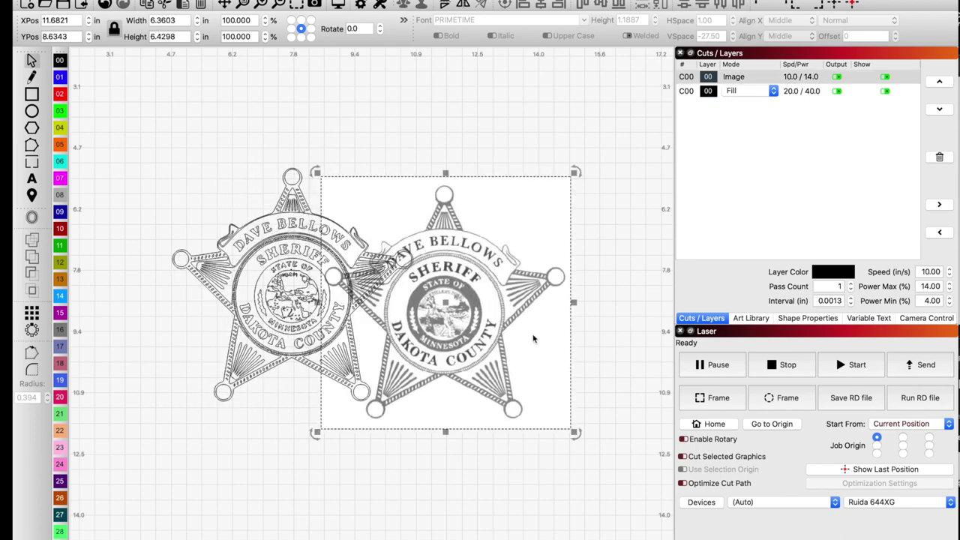
pyautogui.press('Delete')
pyautogui.scroll(1, 299, 270)
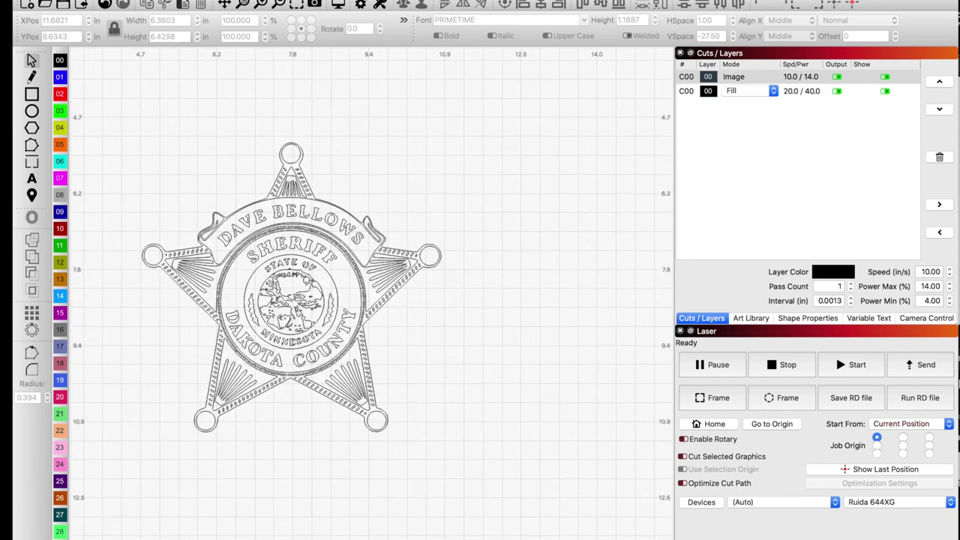
pyautogui.click(237, 225)
pyautogui.rightClick(246, 228)
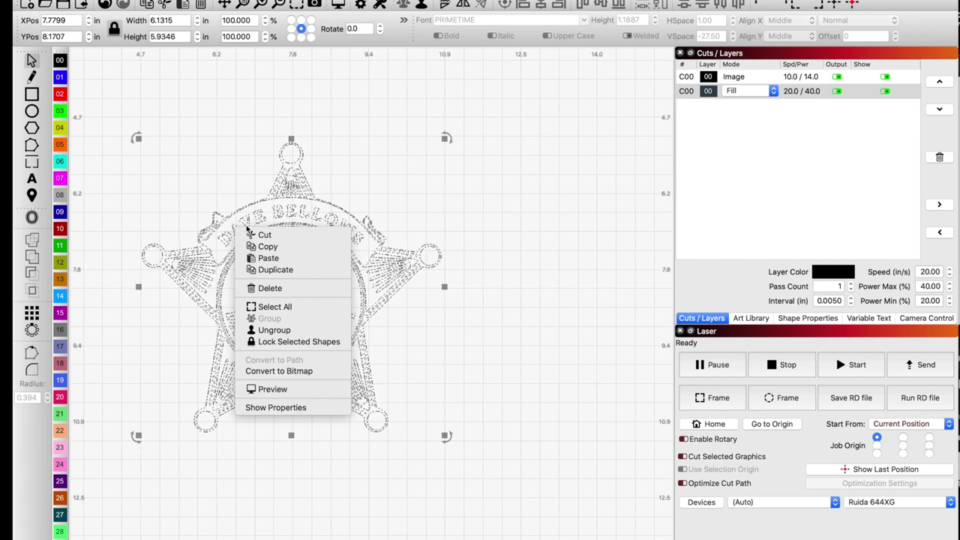
pyautogui.click(204, 206)
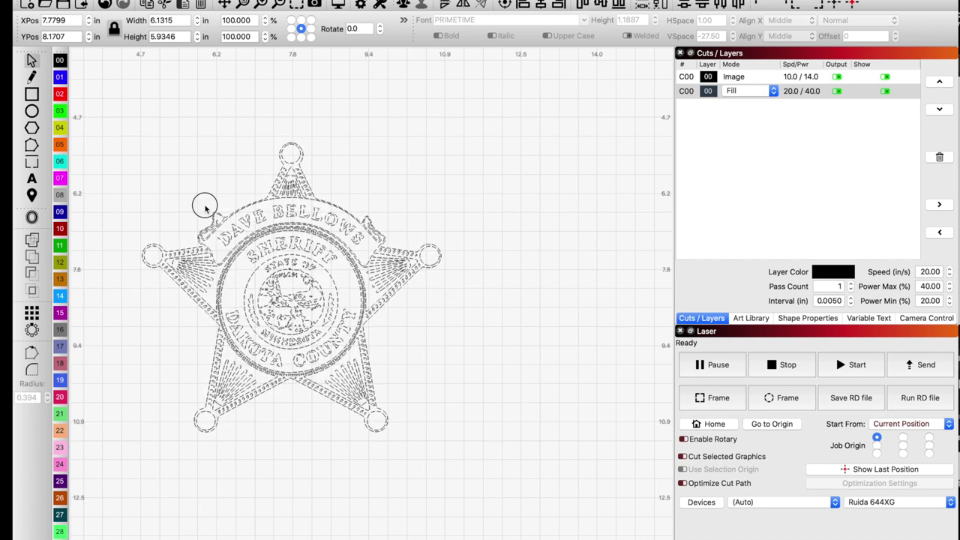
# Delete all the name lettering from the badge's top banner, group by group, including the last S.
pyautogui.click(247, 221)
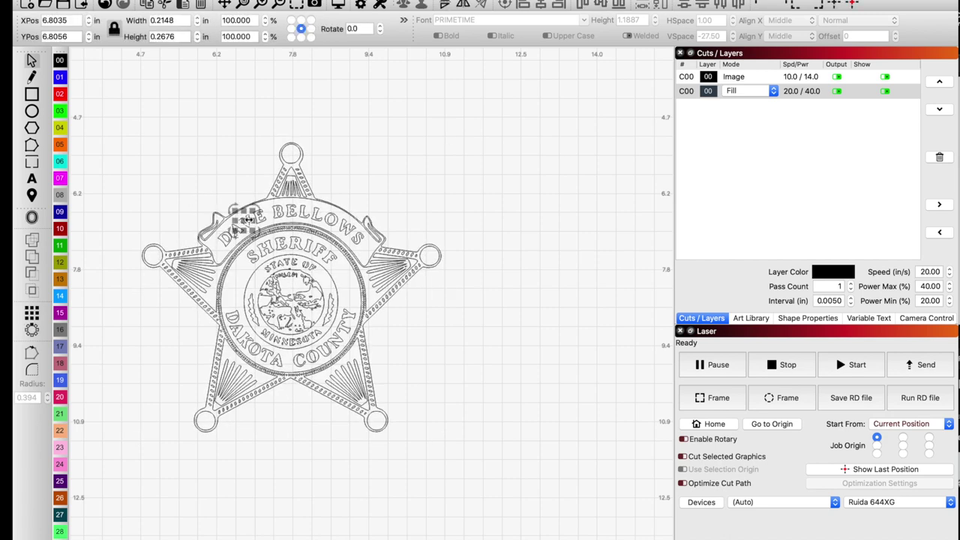
pyautogui.press('Delete')
pyautogui.moveTo(183, 214); pyautogui.dragTo(244, 249)
pyautogui.press('Delete')
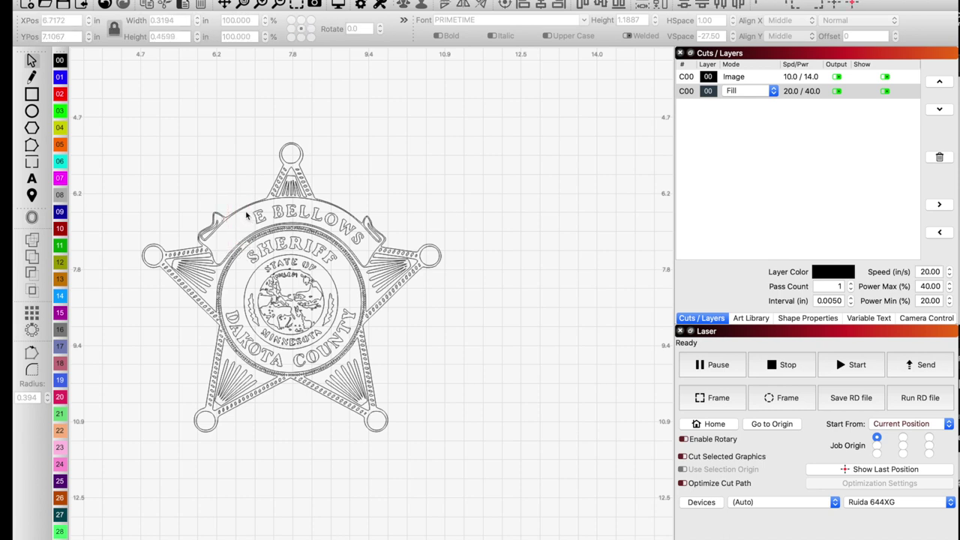
pyautogui.moveTo(243, 197); pyautogui.dragTo(351, 234)
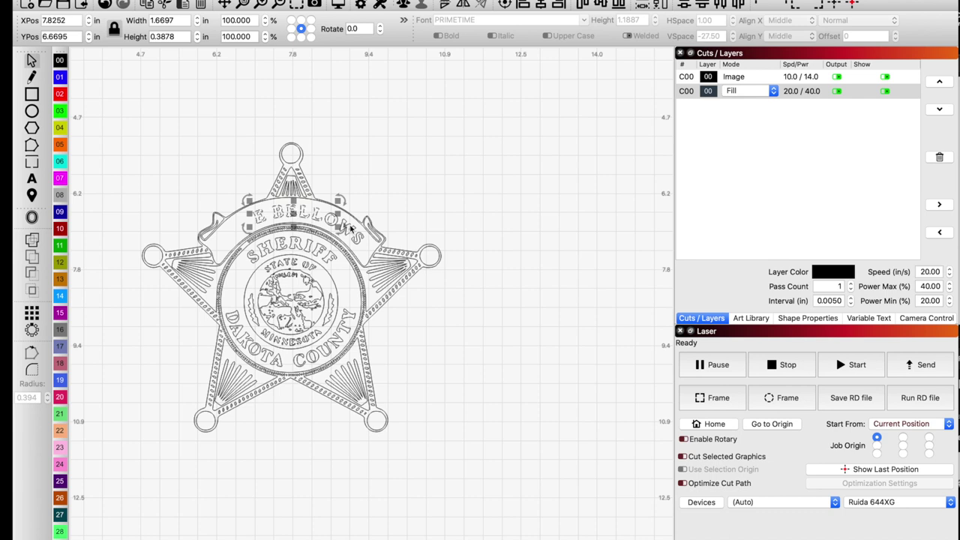
pyautogui.press('Delete')
pyautogui.moveTo(321, 200); pyautogui.dragTo(364, 243)
pyautogui.press('Delete')
pyautogui.moveTo(334, 215); pyautogui.dragTo(388, 263)
pyautogui.press('Delete')
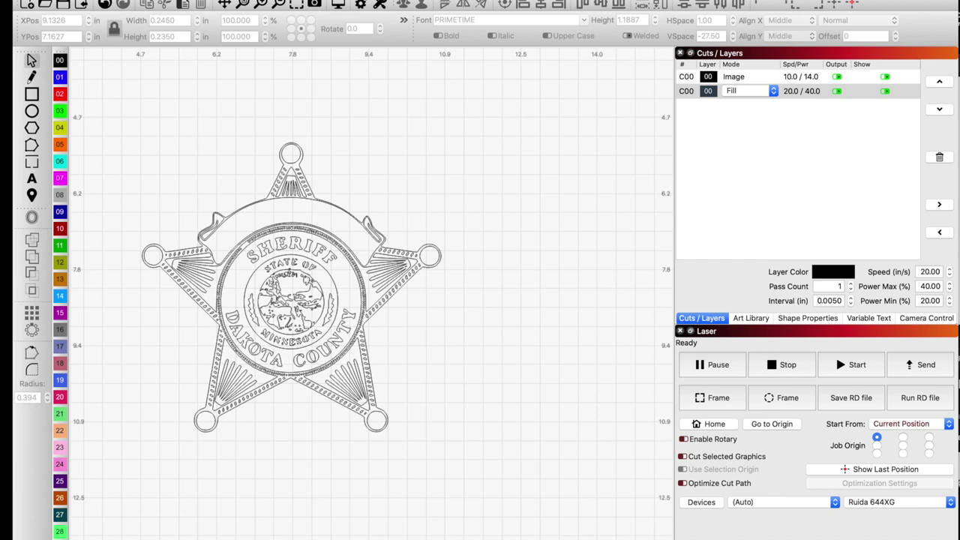
pyautogui.moveTo(334, 264); pyautogui.dragTo(237, 352)
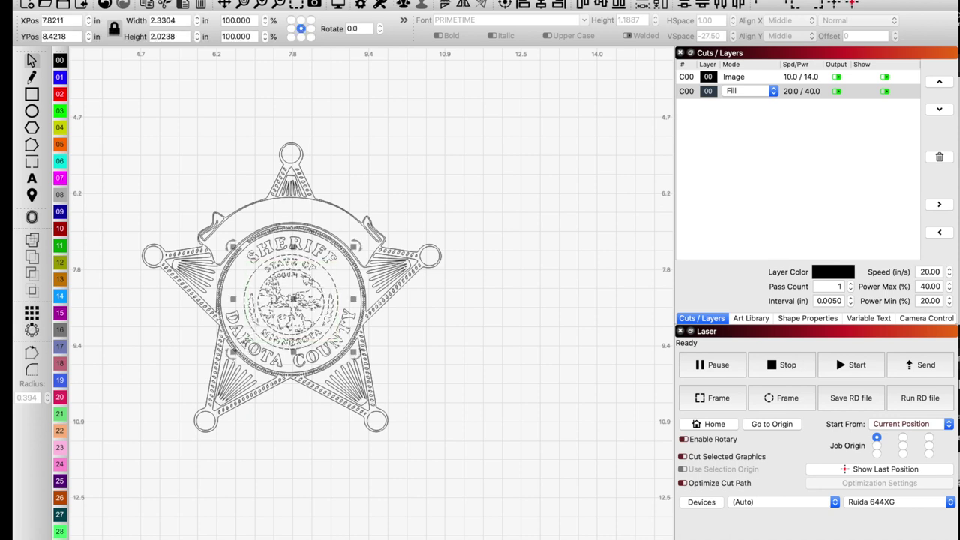
# Delete the central seal artwork, the SHERIFF arc letters and the DA of DAKOTA.
pyautogui.press('Delete')
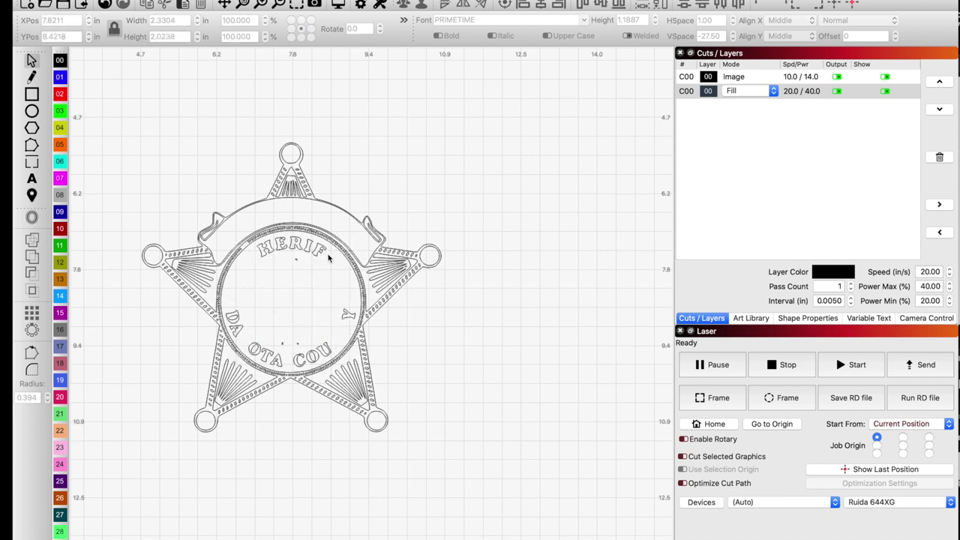
pyautogui.moveTo(328, 257); pyautogui.dragTo(259, 272)
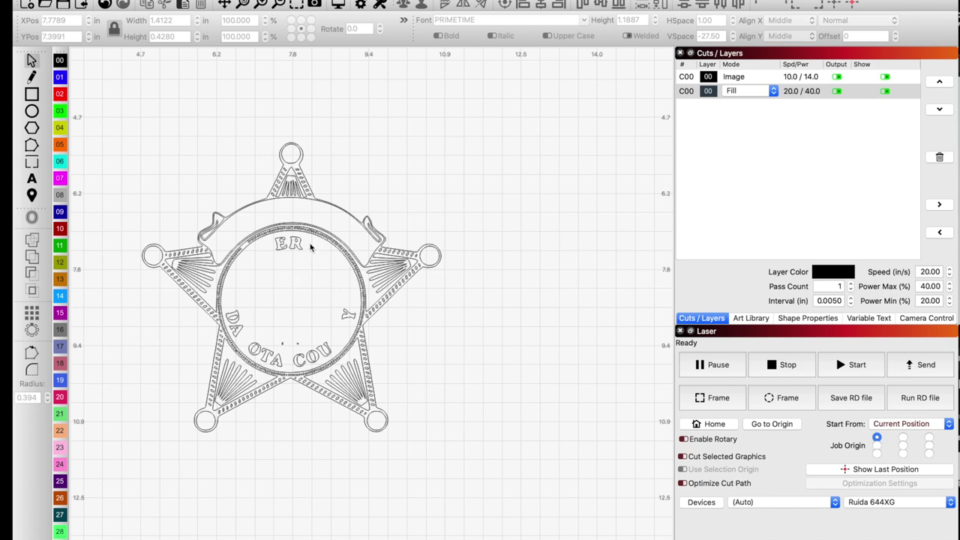
pyautogui.moveTo(315, 236); pyautogui.dragTo(259, 270)
pyautogui.press('Delete')
pyautogui.moveTo(313, 226); pyautogui.dragTo(271, 264)
pyautogui.moveTo(258, 304); pyautogui.dragTo(312, 367)
pyautogui.press('Delete')
# Delete the TA and COU letters of the county name inside the ring.
pyautogui.scroll(5, 246, 364)
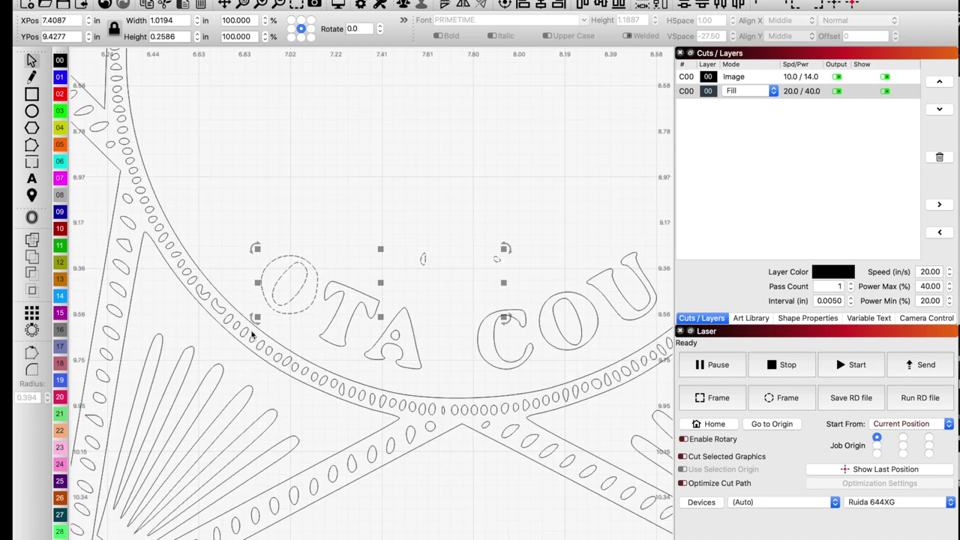
pyautogui.click(277, 327)
pyautogui.moveTo(441, 289); pyautogui.dragTo(349, 337)
pyautogui.press('Delete')
pyautogui.scroll(-4, 349, 337)
pyautogui.moveTo(456, 294); pyautogui.dragTo(404, 334)
pyautogui.press('Delete')
# Delete the leftover letter fragment inside the ring, then undo to restore it.
pyautogui.moveTo(522, 231); pyautogui.dragTo(469, 283)
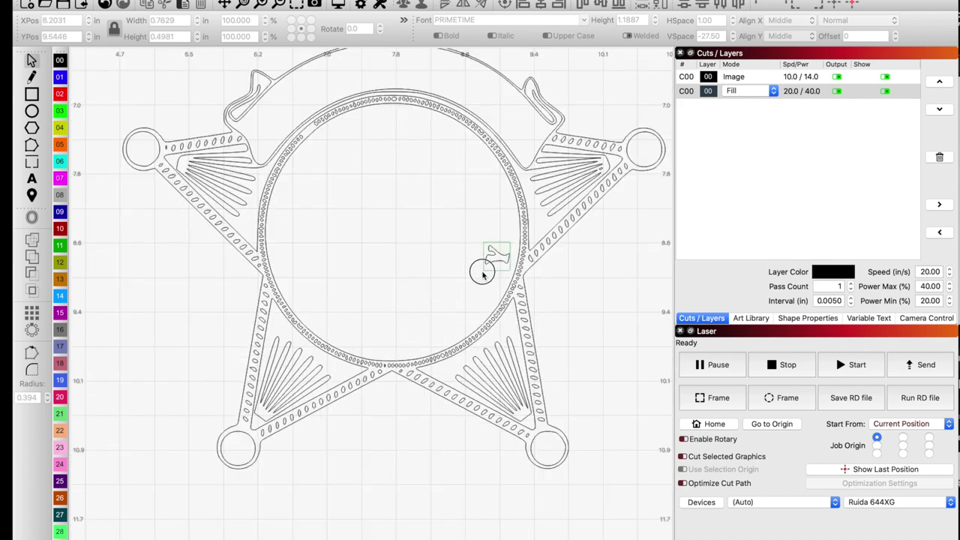
pyautogui.press('Delete')
pyautogui.scroll(-1, 436, 279)
pyautogui.hotkey('ctrl', 'z')
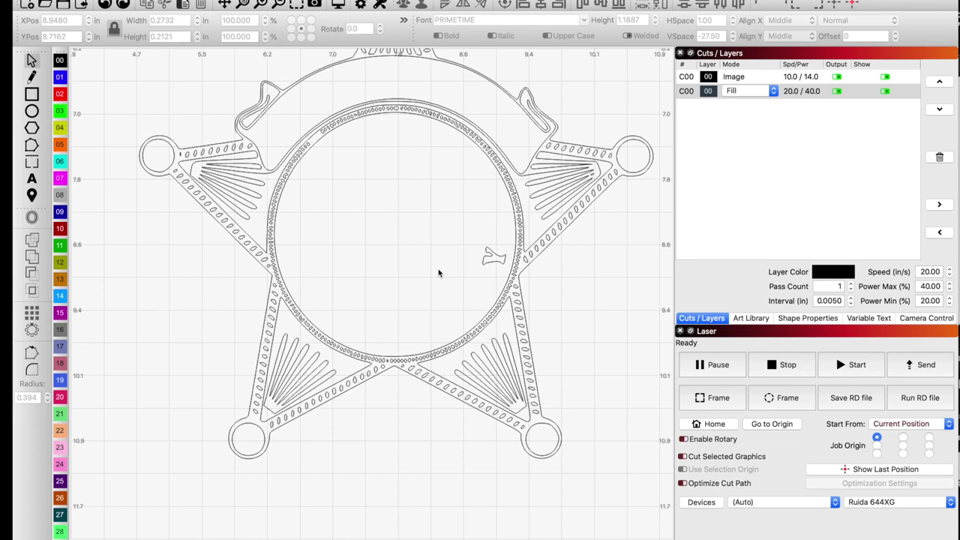
pyautogui.scroll(2, 316, 137)
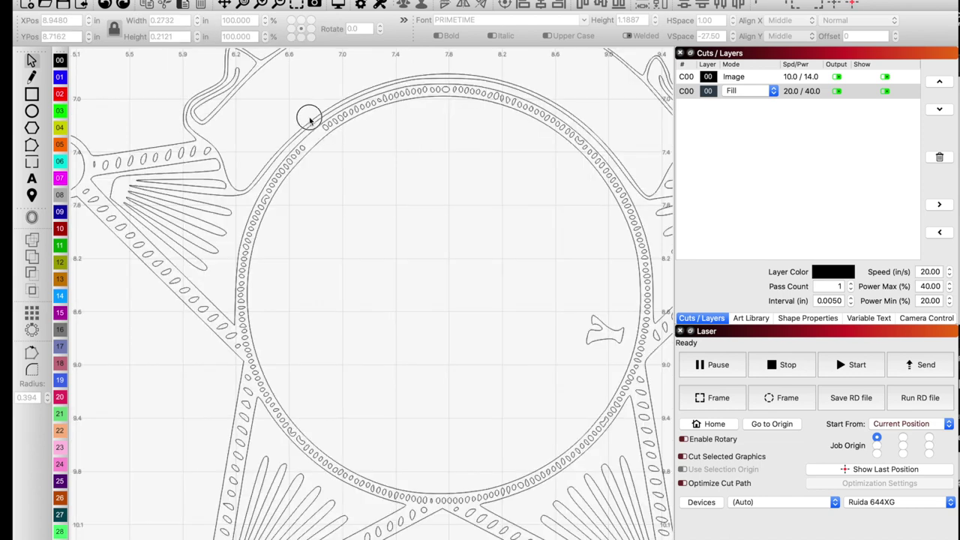
# Slide the upper-left pair of ring holes and one higher hole down to even the spacing.
pyautogui.moveTo(309, 117); pyautogui.dragTo(351, 137)
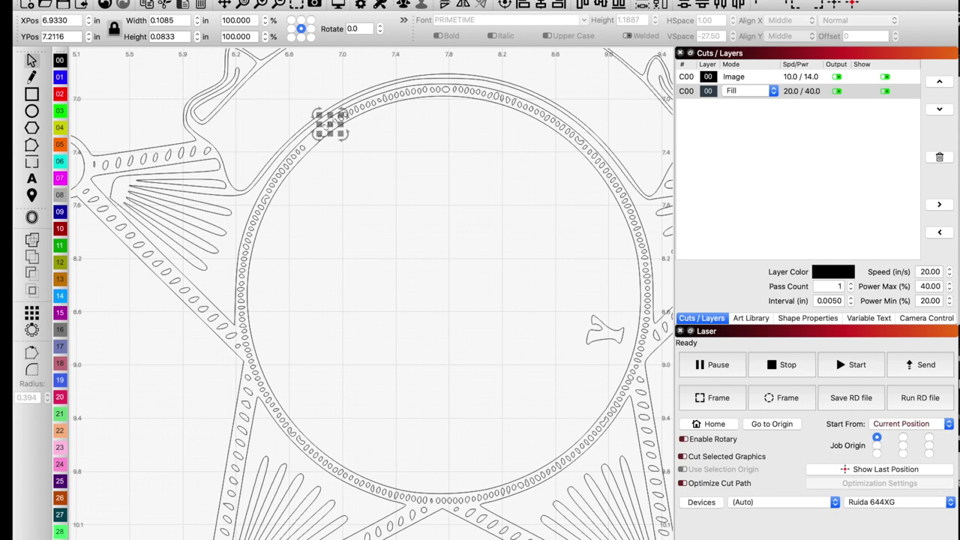
pyautogui.scroll(3, 316, 137)
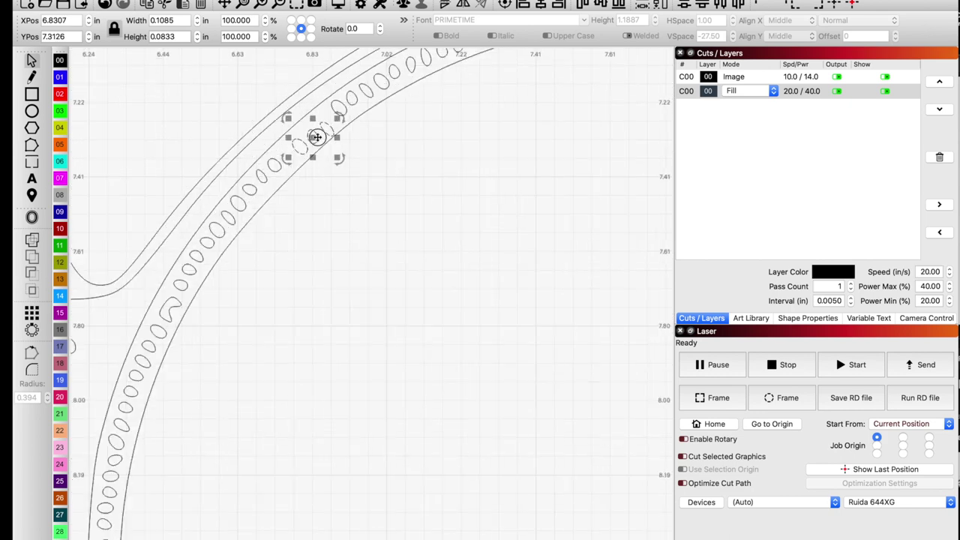
pyautogui.moveTo(316, 137); pyautogui.dragTo(335, 120)
pyautogui.click(339, 106)
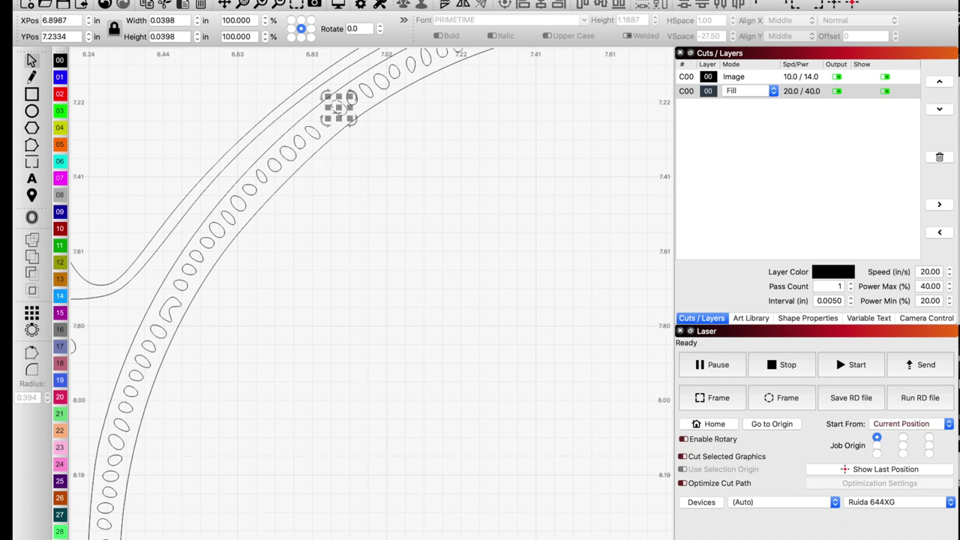
pyautogui.moveTo(339, 108); pyautogui.dragTo(323, 120)
pyautogui.click(364, 202)
pyautogui.scroll(-4, 383, 240)
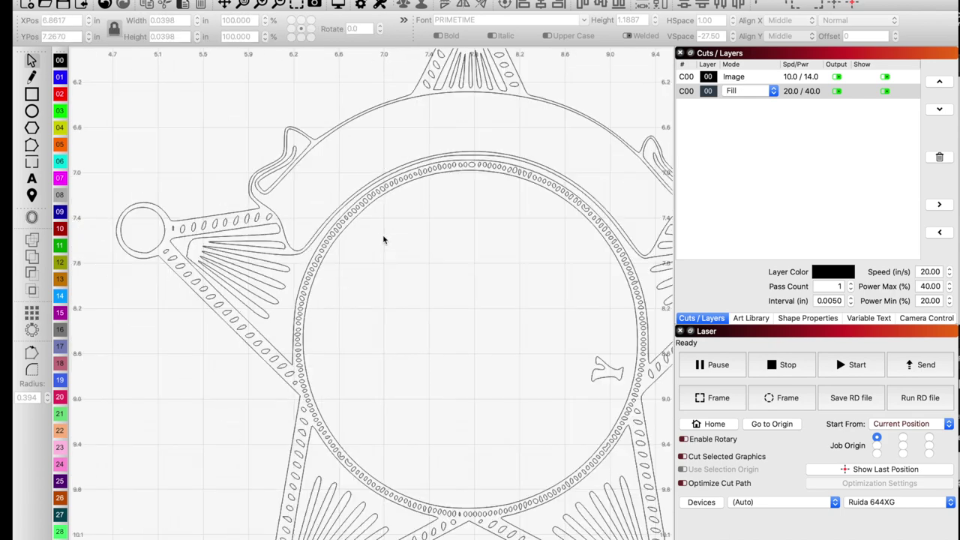
pyautogui.scroll(-3, 383, 240)
pyautogui.scroll(3, 383, 240)
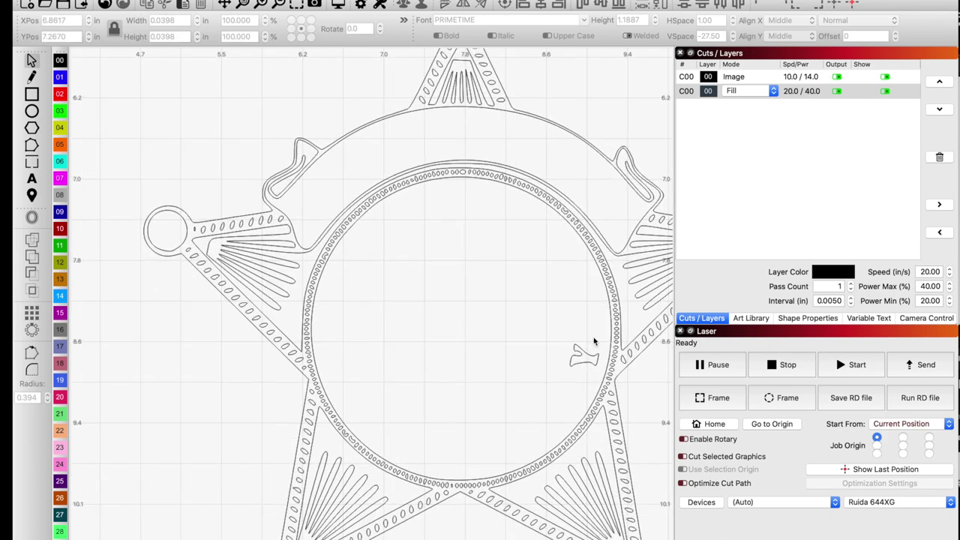
# Delete the stray fragment beside the ring and move the badge photo onto the star.
pyautogui.moveTo(593, 333); pyautogui.dragTo(567, 383)
pyautogui.press('Delete')
pyautogui.scroll(-2, 452, 361)
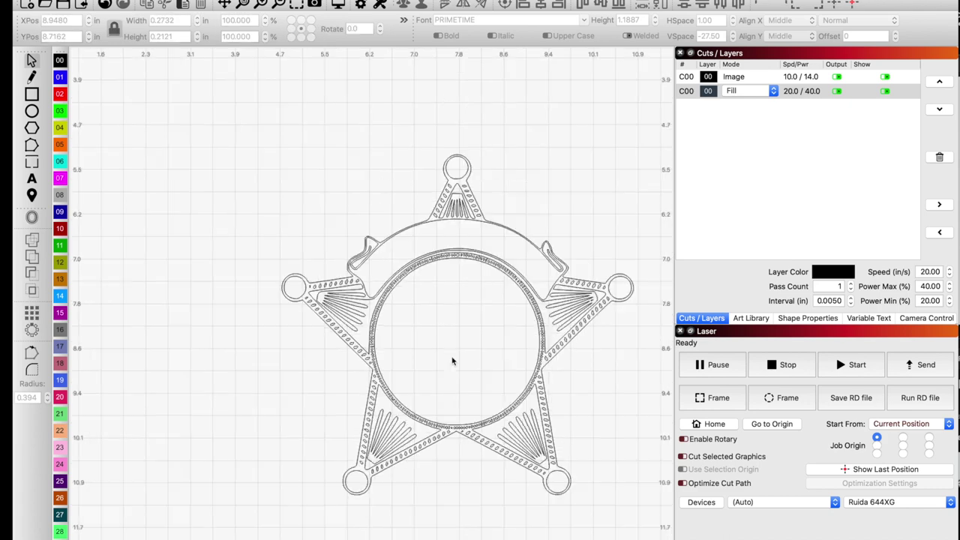
pyautogui.scroll(-1, 452, 361)
pyautogui.scroll(-4, 428, 318)
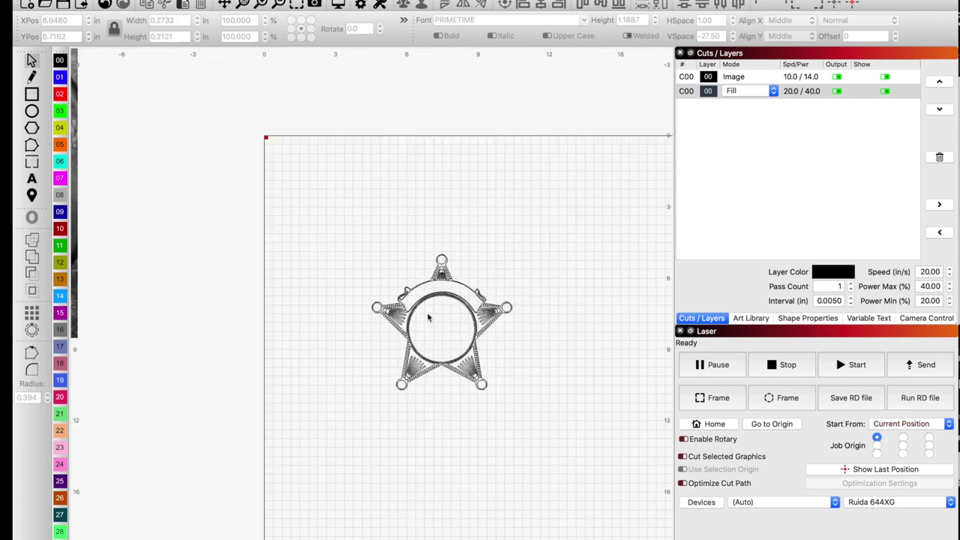
pyautogui.moveTo(285, 274); pyautogui.dragTo(438, 401)
# Bring Safari over LightBurn and search Google for 'commonwealth of kentucky seal'.
pyautogui.scroll(5, 437, 401)
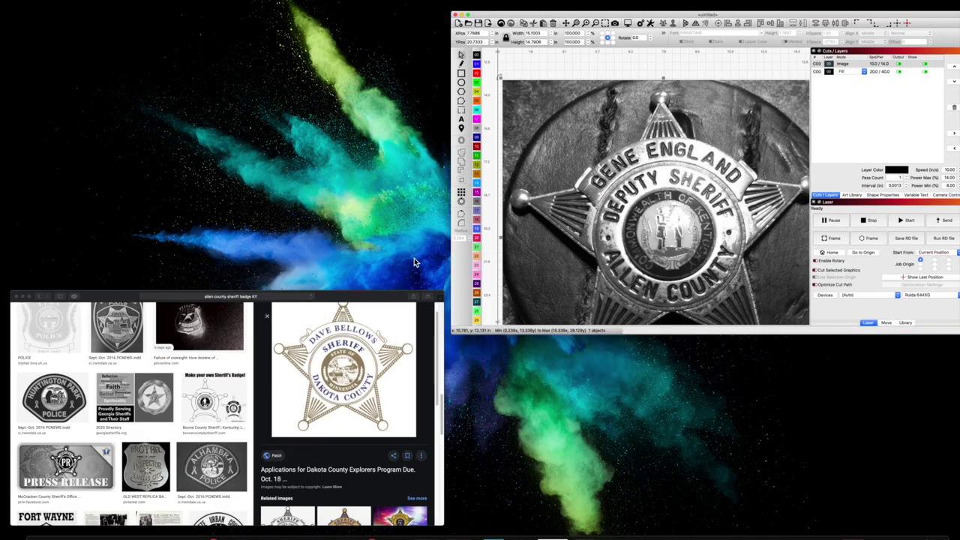
pyautogui.moveTo(141, 296); pyautogui.dragTo(842, 58)
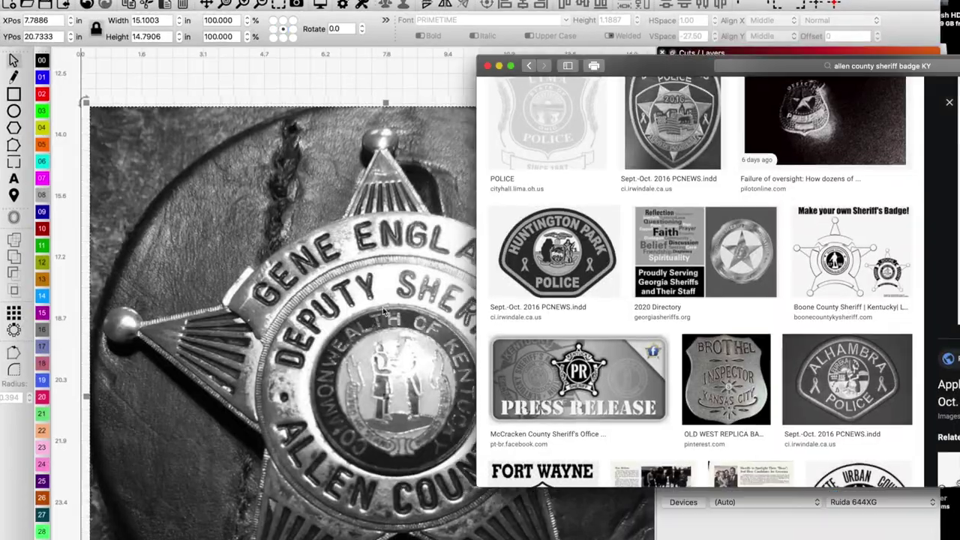
pyautogui.click(746, 66)
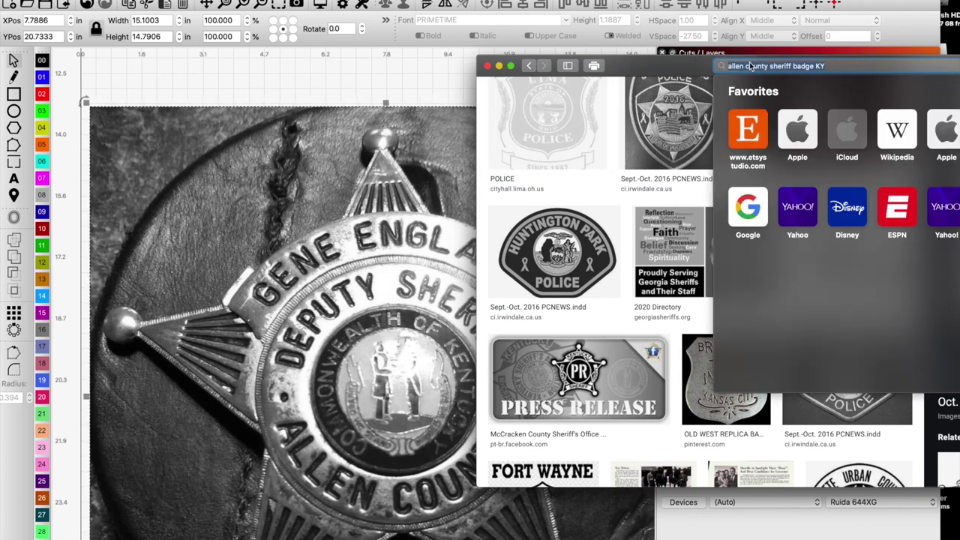
pyautogui.write('com')
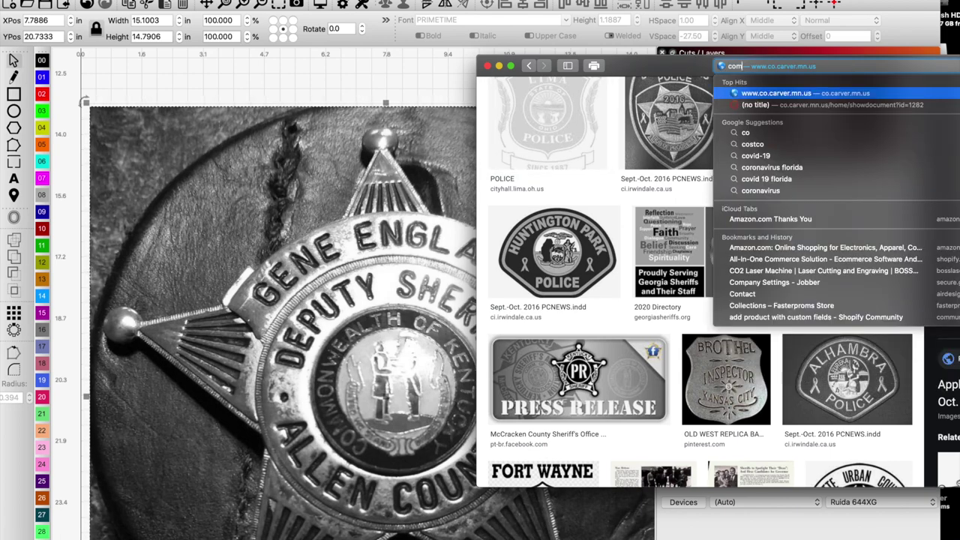
pyautogui.write('monwealth of k')
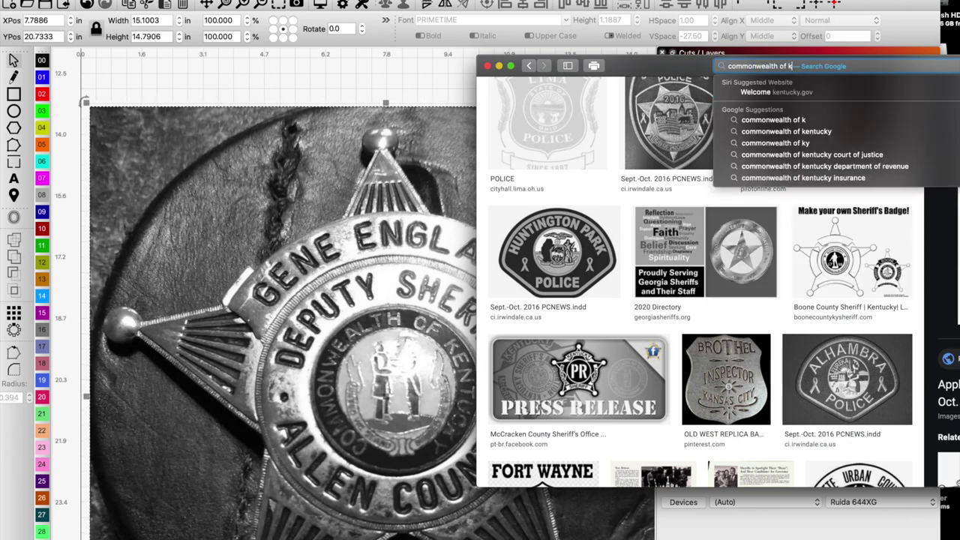
pyautogui.press('Down')
pyautogui.press('Down')
pyautogui.press('Down')
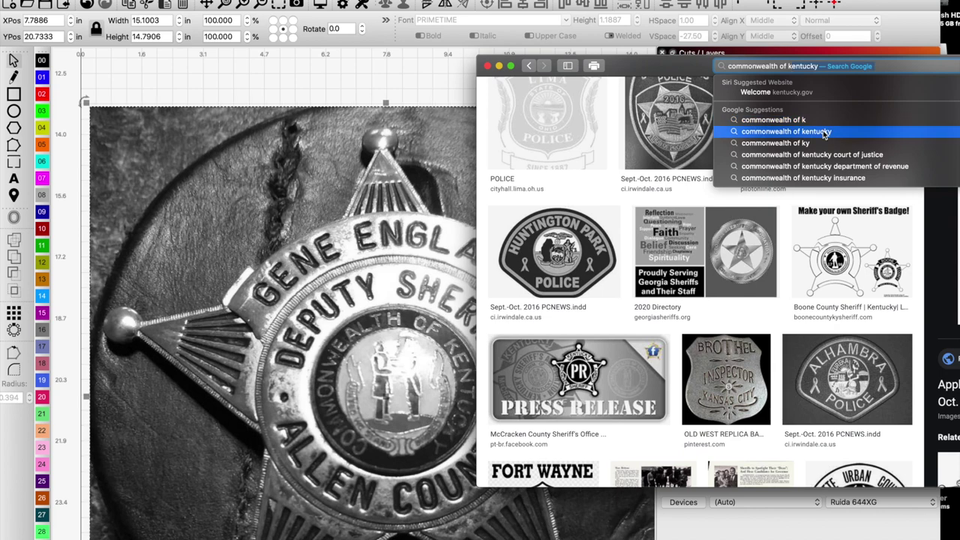
pyautogui.press('Return')
pyautogui.write('sea')
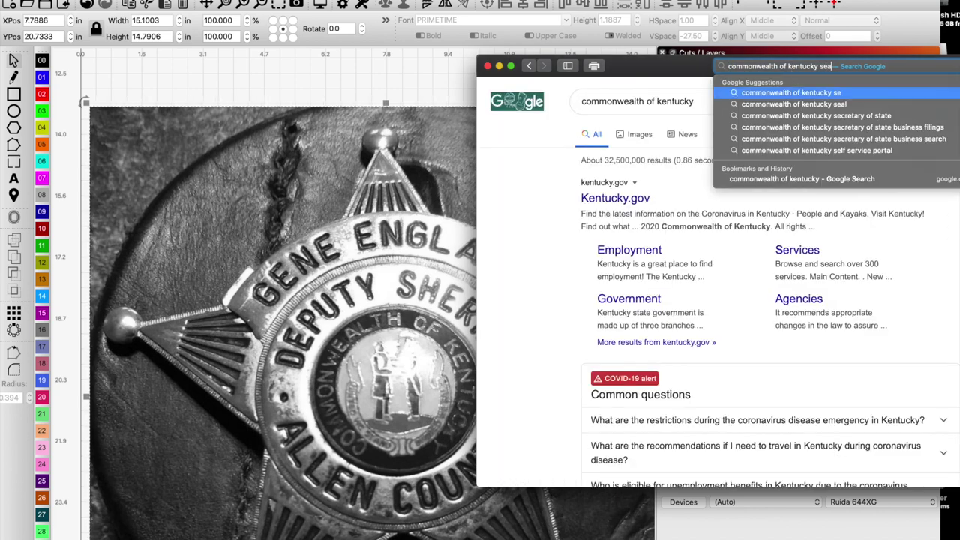
pyautogui.write('l')
pyautogui.press('Return')
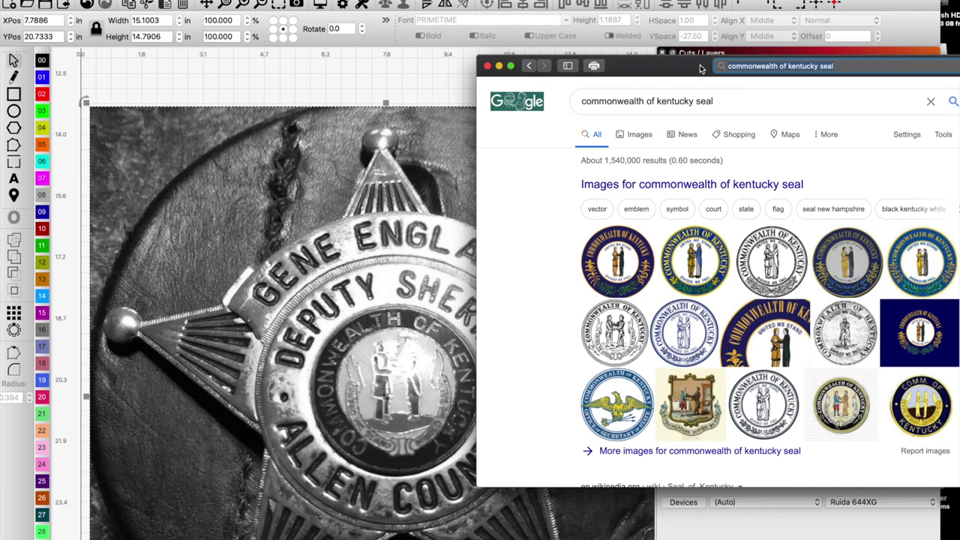
# Switch to image results and preview the bonds.ky.gov Kentucky seal image.
pyautogui.moveTo(690, 65)
pyautogui.mouseDown()
pyautogui.moveTo(591, 63)
pyautogui.moveTo(678, 58)
pyautogui.mouseUp()
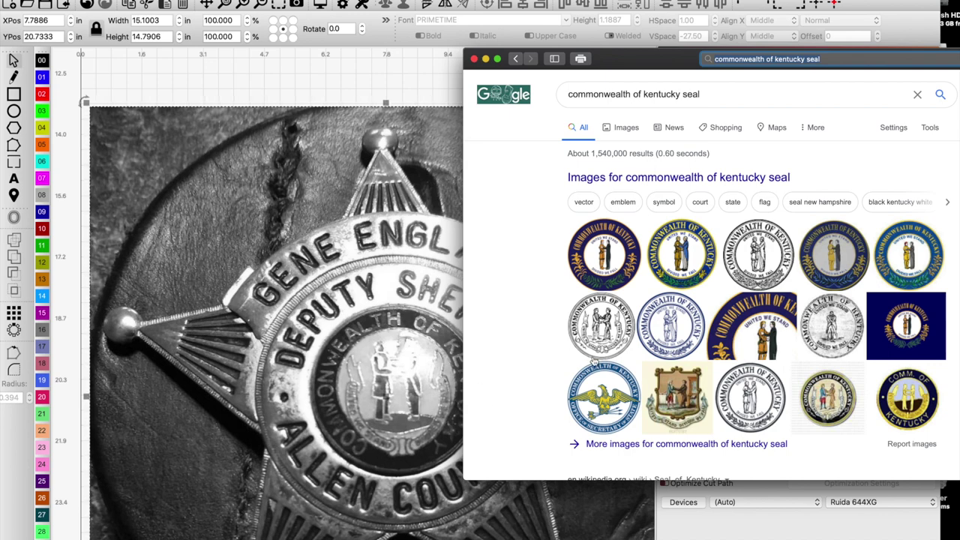
pyautogui.click(604, 326)
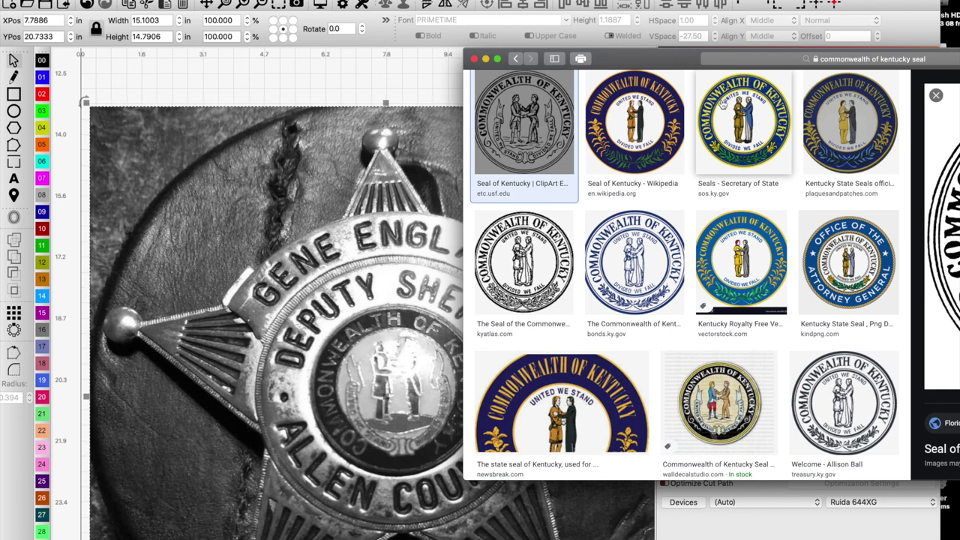
pyautogui.hotkey('ctrl', 'alt', 'c')
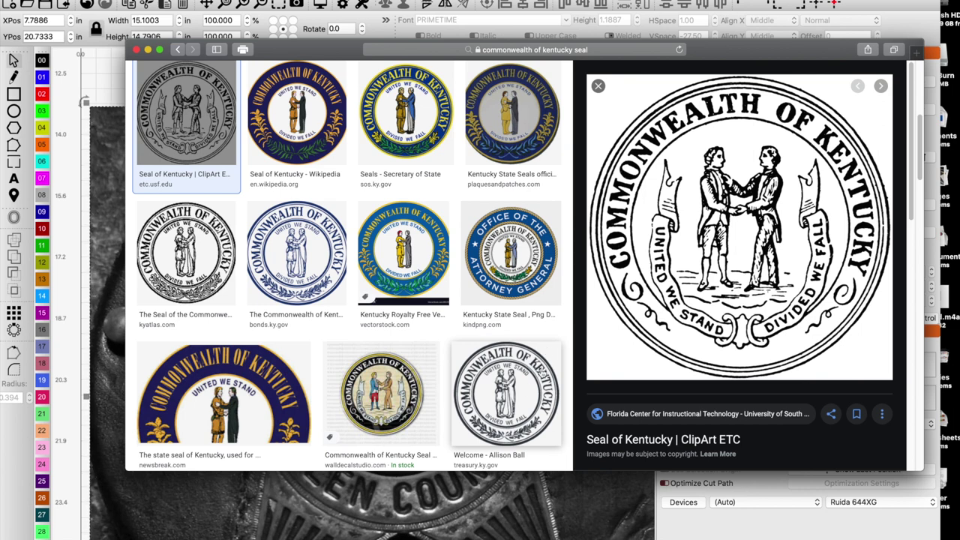
pyautogui.scroll(-3, 614, 324)
pyautogui.scroll(-4, 613, 324)
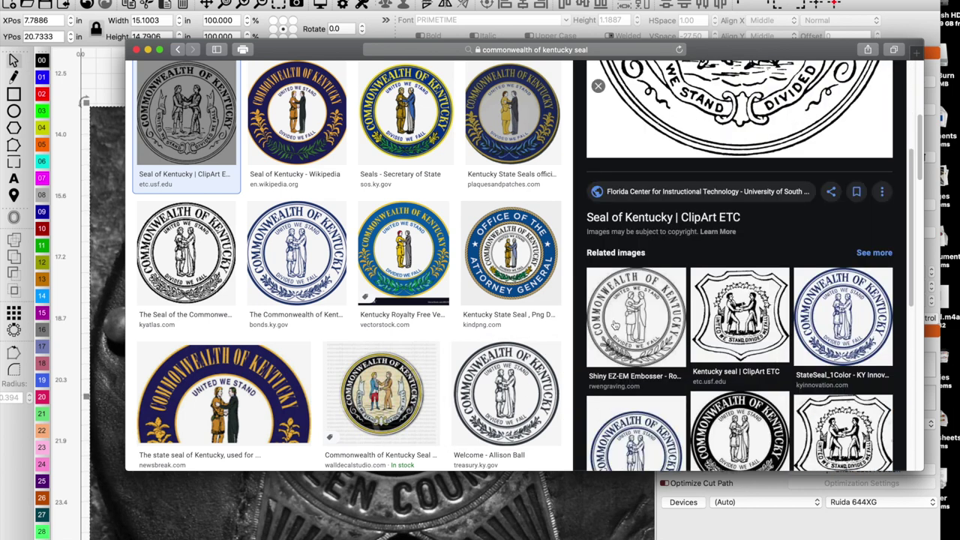
pyautogui.scroll(-1, 614, 324)
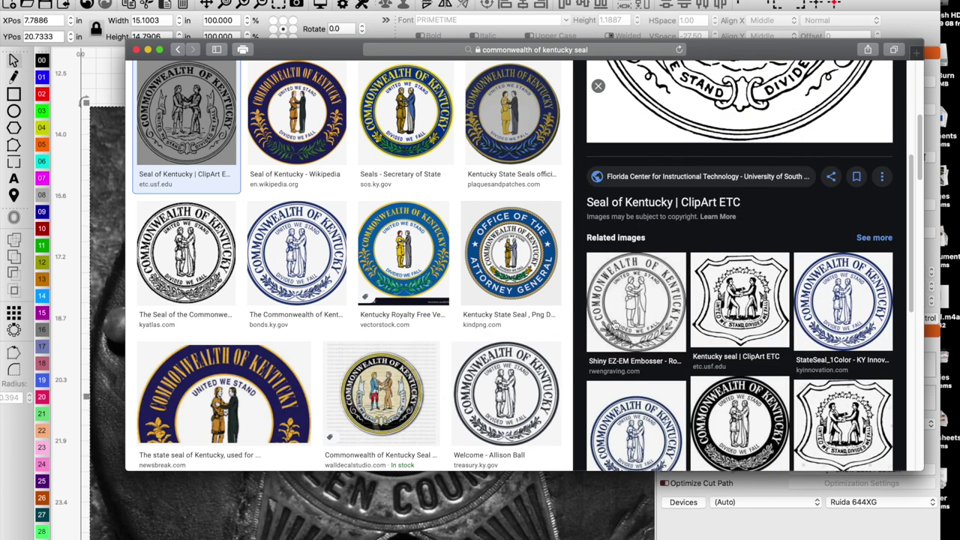
pyautogui.scroll(1, 604, 323)
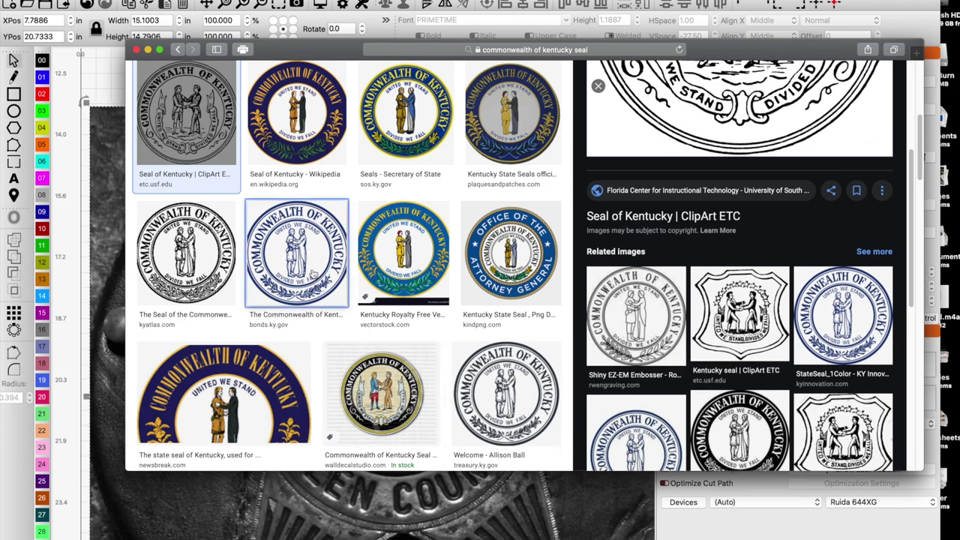
pyautogui.click(314, 261)
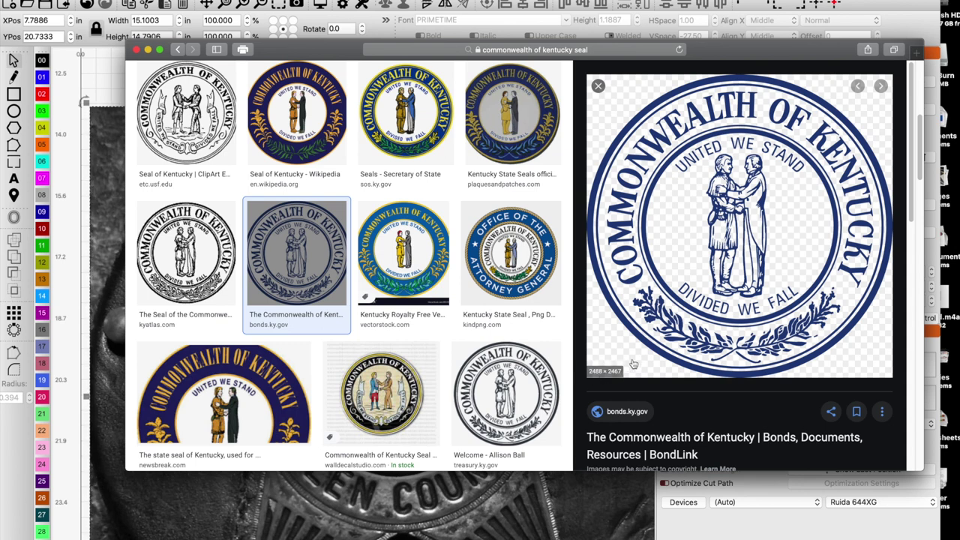
pyautogui.rightClick(702, 259)
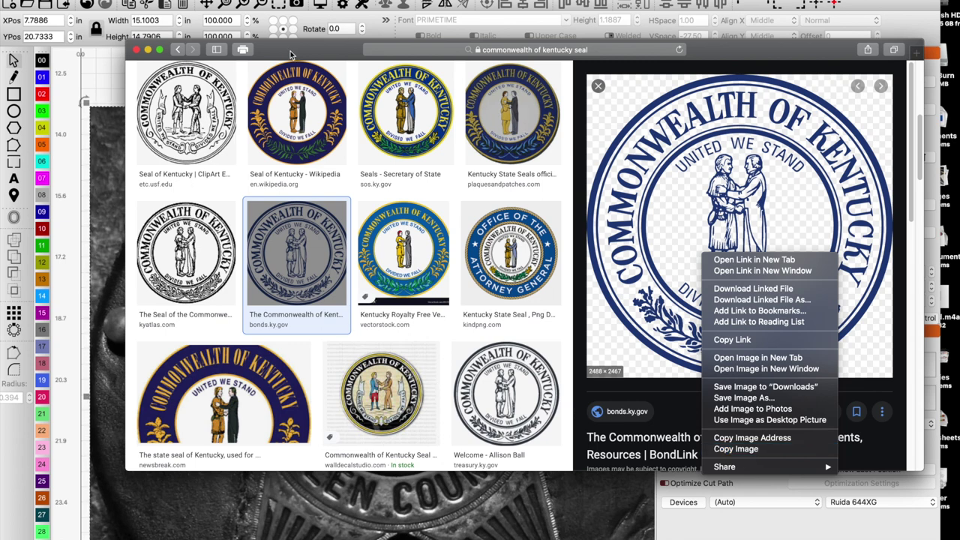
pyautogui.moveTo(291, 55); pyautogui.dragTo(649, 117)
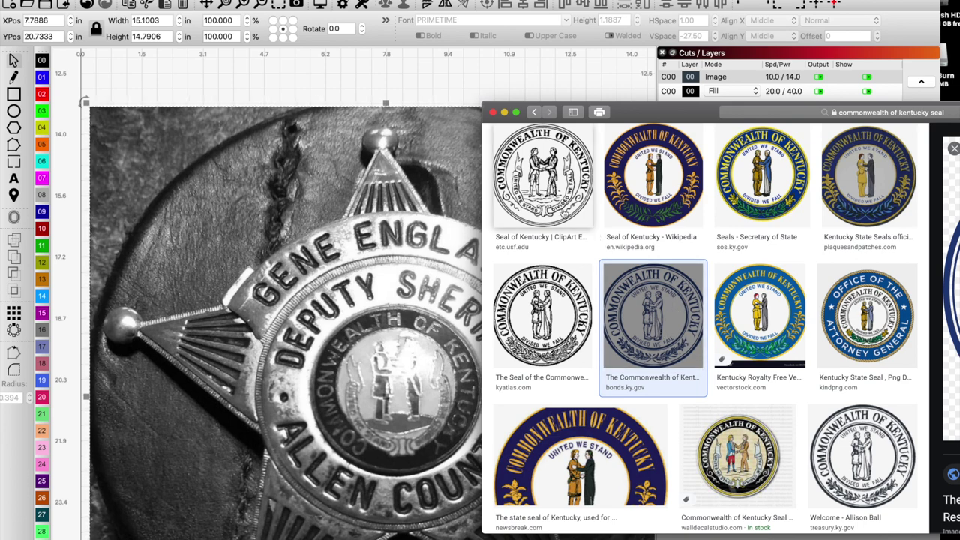
# Copy the black-and-white etc.usf.edu Kentucky seal image and minimize the browser.
pyautogui.click(562, 212)
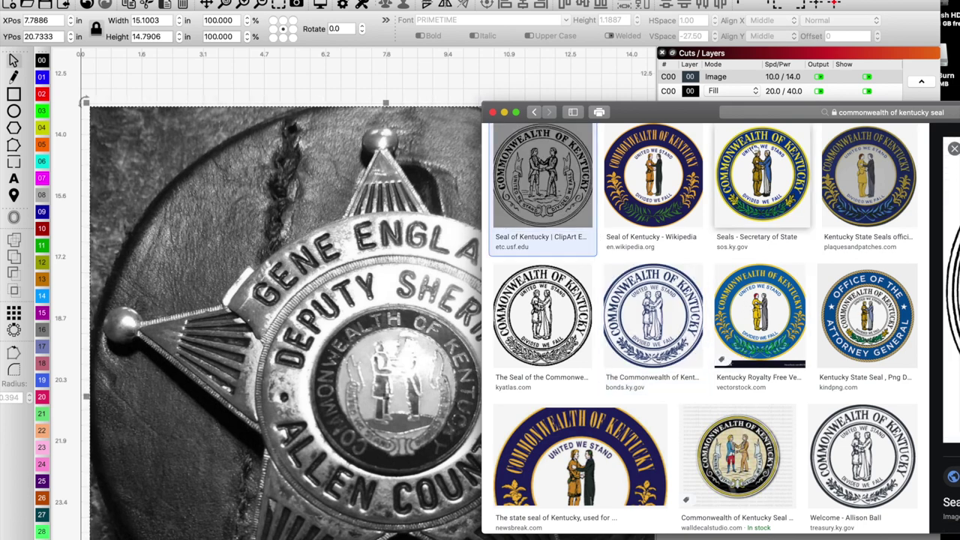
pyautogui.moveTo(679, 111); pyautogui.dragTo(332, 79)
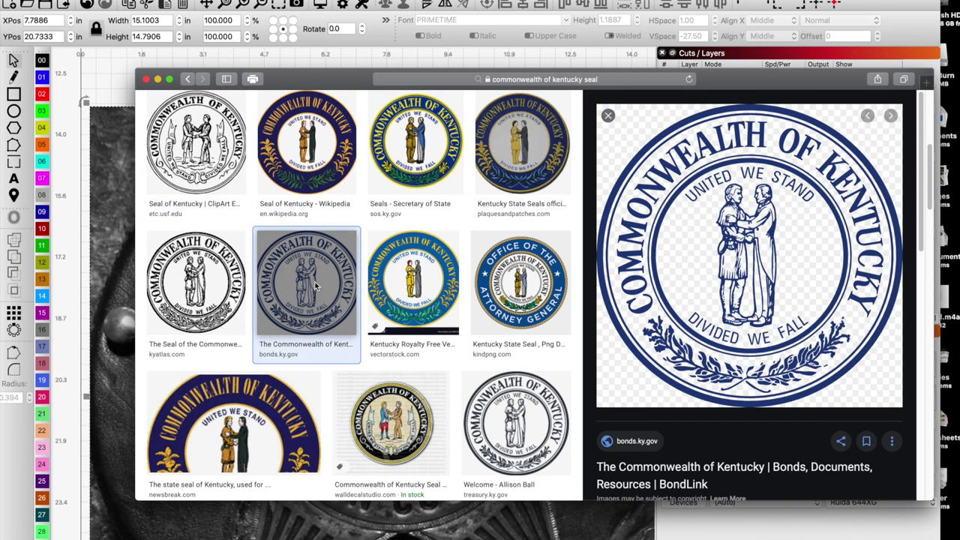
pyautogui.rightClick(728, 274)
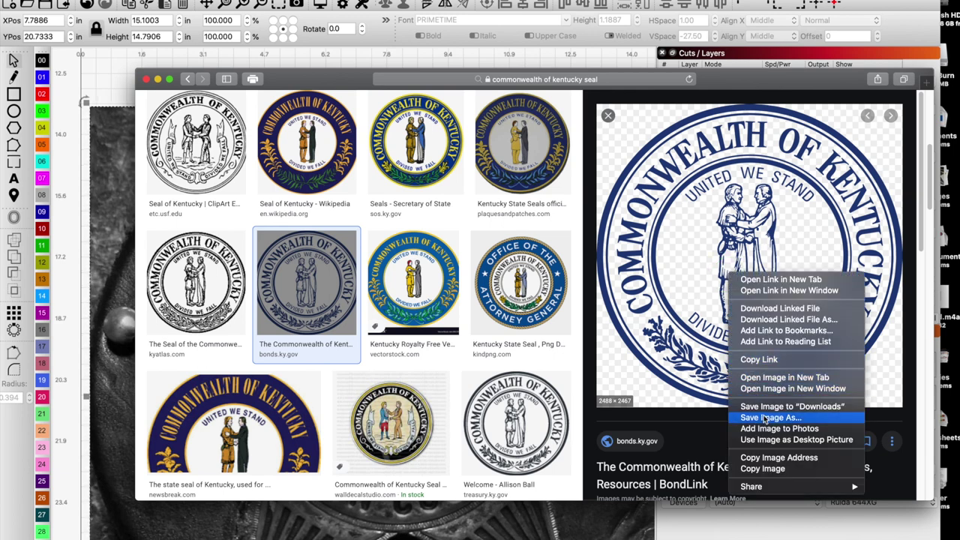
pyautogui.click(773, 469)
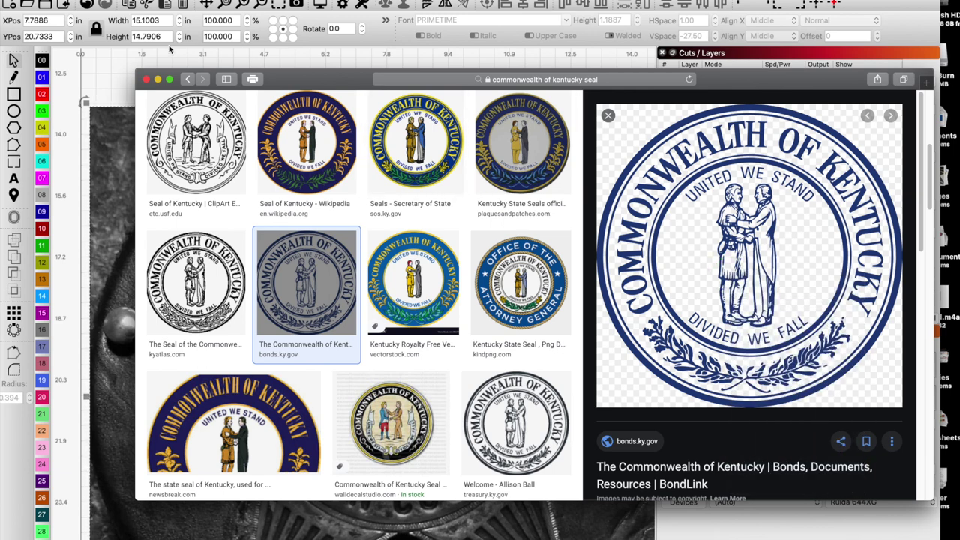
pyautogui.click(158, 80)
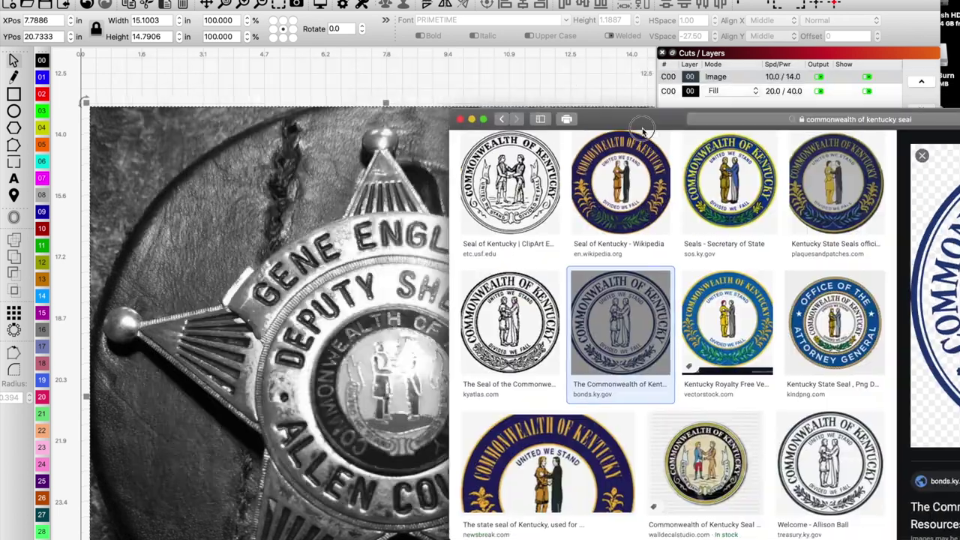
# Paste the Kentucky seal image, shrink it slightly and place it beside the badge photo.
pyautogui.scroll(-5, 375, 275)
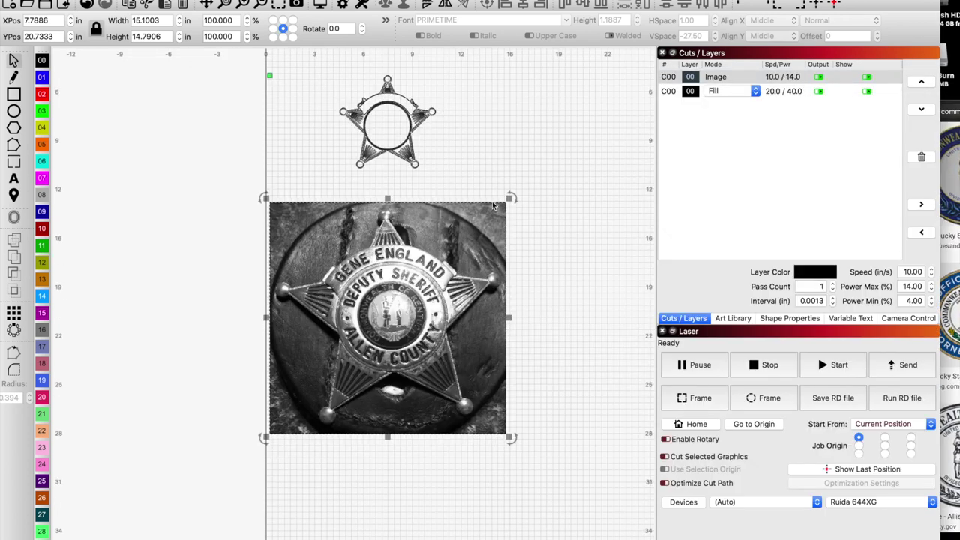
pyautogui.rightClick(504, 135)
pyautogui.click(525, 167)
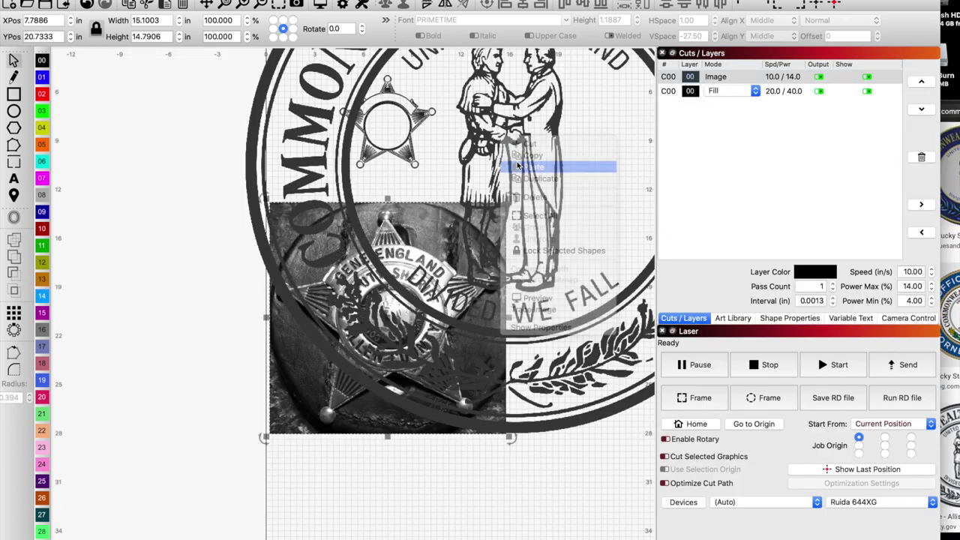
pyautogui.scroll(-2, 528, 182)
pyautogui.scroll(-2, 526, 182)
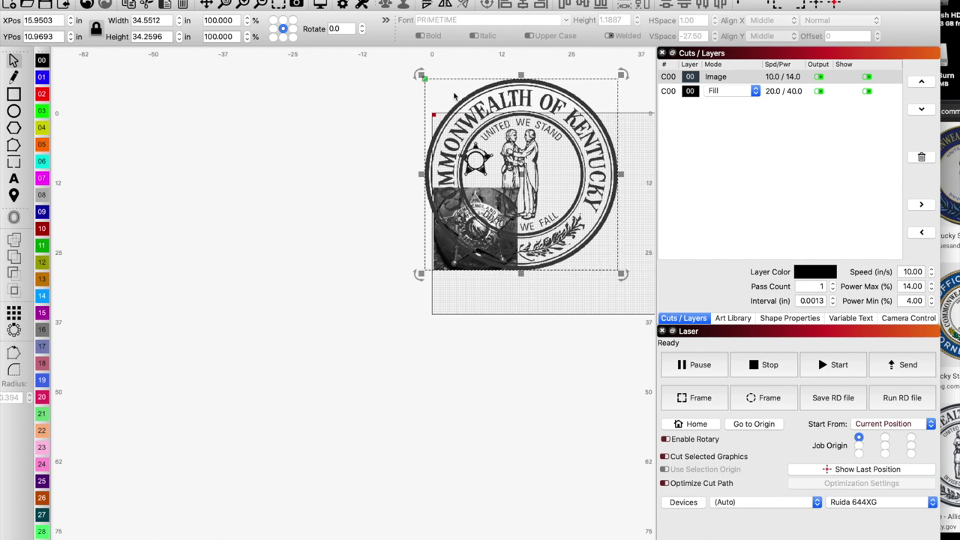
pyautogui.moveTo(446, 101); pyautogui.dragTo(637, 293)
pyautogui.moveTo(651, 326); pyautogui.dragTo(547, 196)
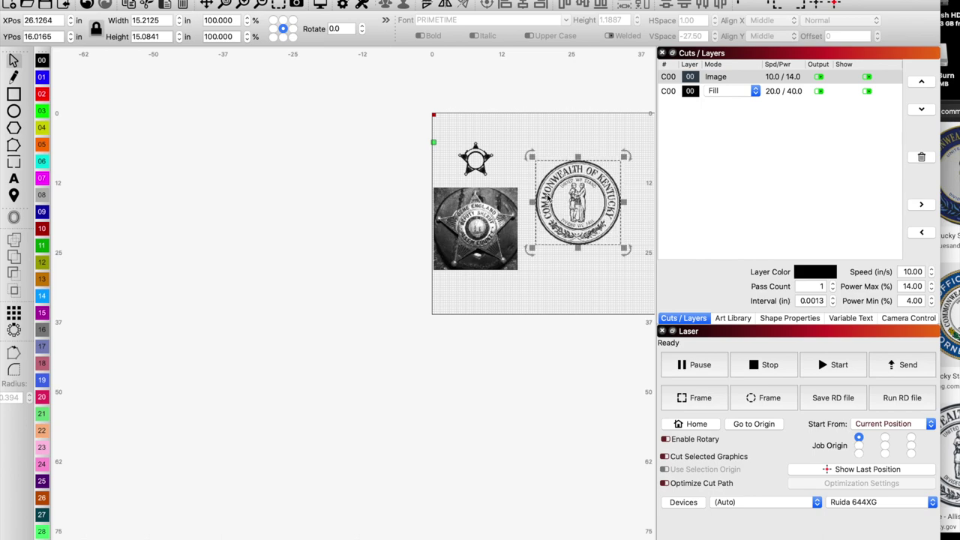
# Trace the seal into vectors at threshold 128 and delete the leftover seal image.
pyautogui.hotkey('alt', 't')
pyautogui.scroll(5, 488, 258)
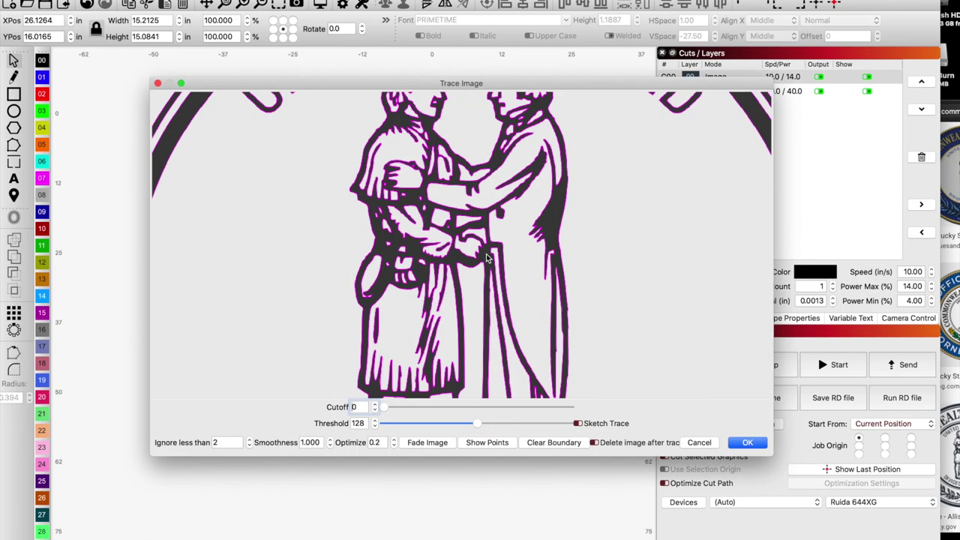
pyautogui.scroll(-5, 486, 258)
pyautogui.scroll(5, 362, 185)
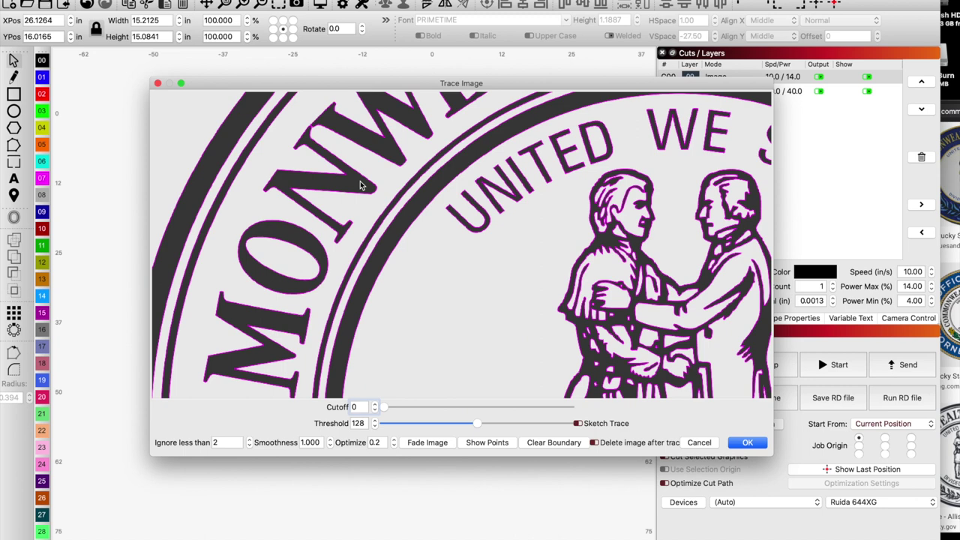
pyautogui.scroll(-6, 361, 185)
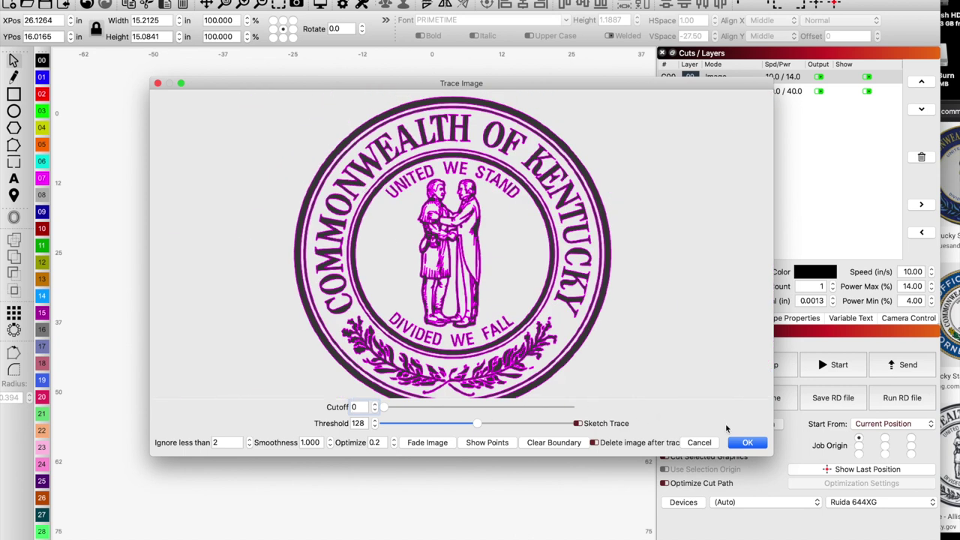
pyautogui.click(742, 442)
pyautogui.moveTo(600, 215)
pyautogui.mouseDown()
pyautogui.moveTo(564, 316)
pyautogui.moveTo(532, 332)
pyautogui.mouseUp()
pyautogui.press('Delete')
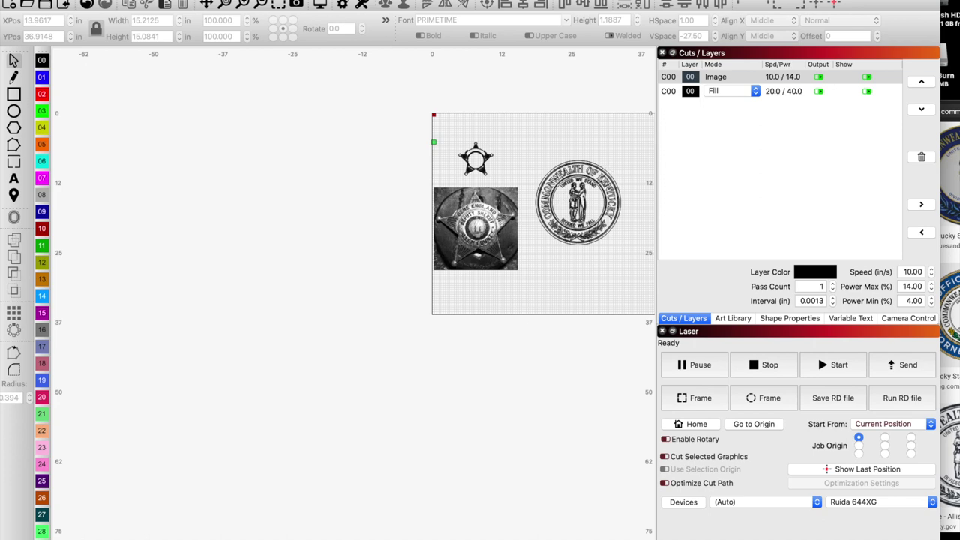
pyautogui.click(619, 225)
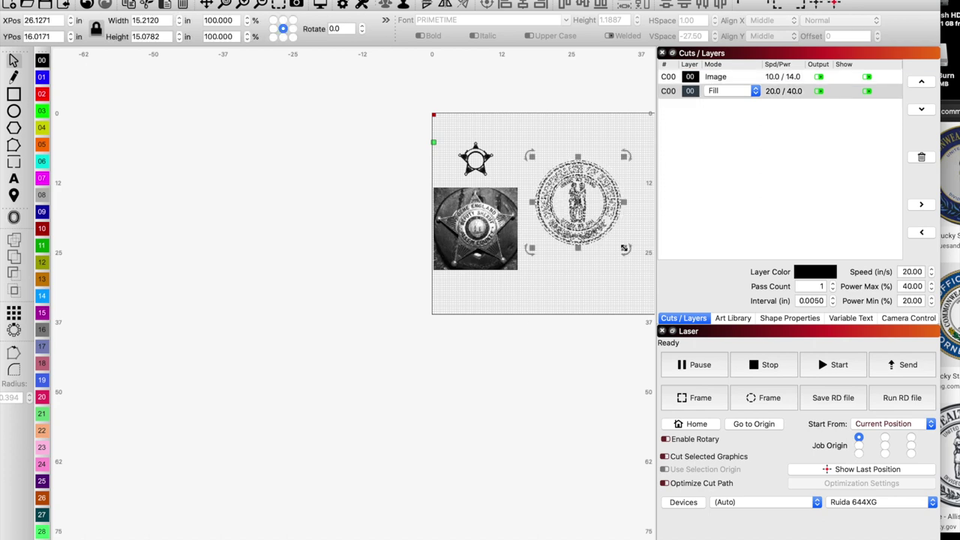
# Scale the traced seal down to about 1.97 in and centre it in the star's middle ring.
pyautogui.moveTo(625, 248); pyautogui.dragTo(570, 197)
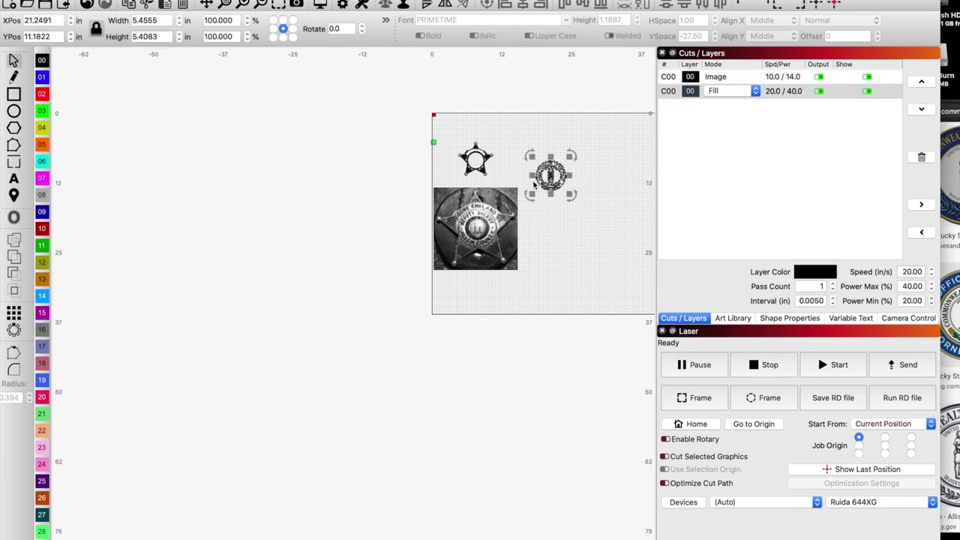
pyautogui.scroll(4, 534, 184)
pyautogui.moveTo(547, 160); pyautogui.dragTo(426, 129)
pyautogui.scroll(4, 404, 126)
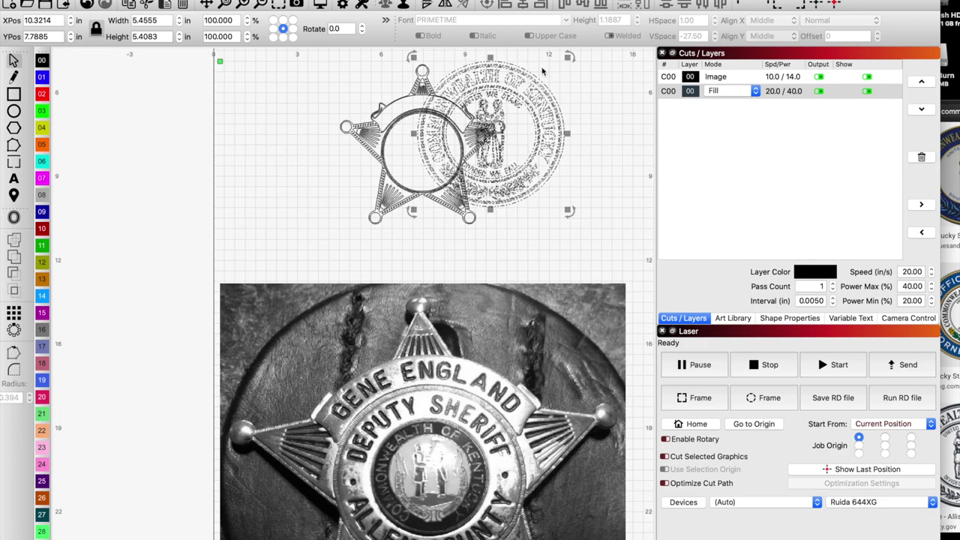
pyautogui.moveTo(569, 57); pyautogui.dragTo(441, 150)
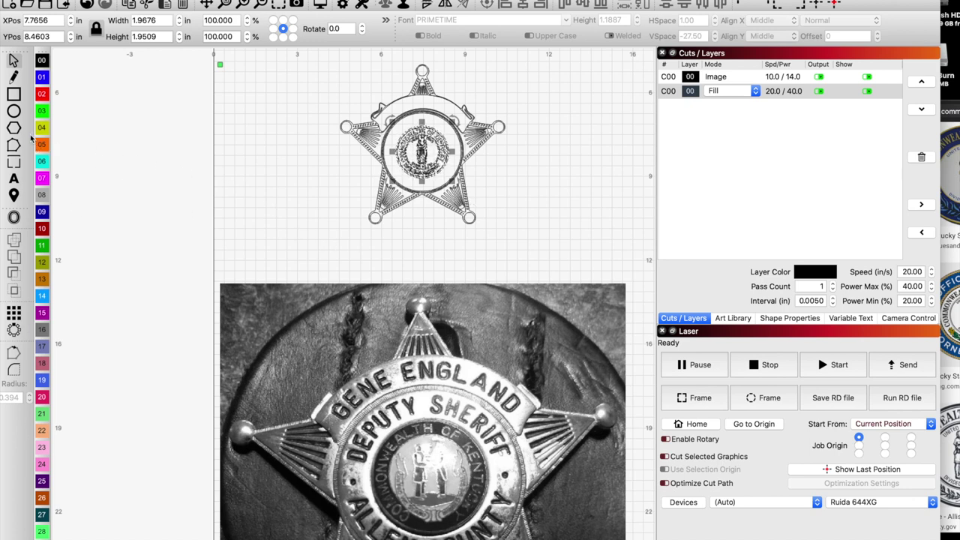
# Type the officer's name as a text line below the star.
pyautogui.click(18, 177)
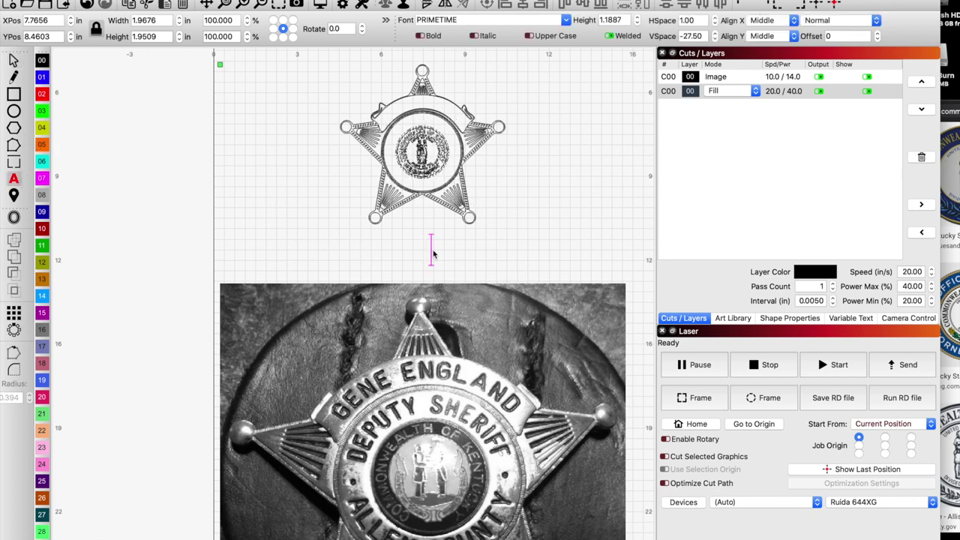
pyautogui.write('D')
pyautogui.press('BackSpace')
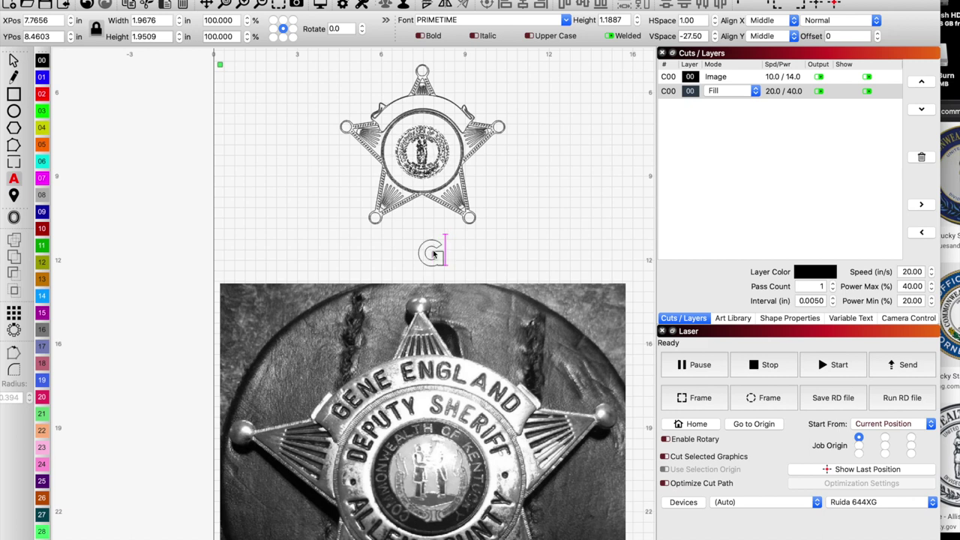
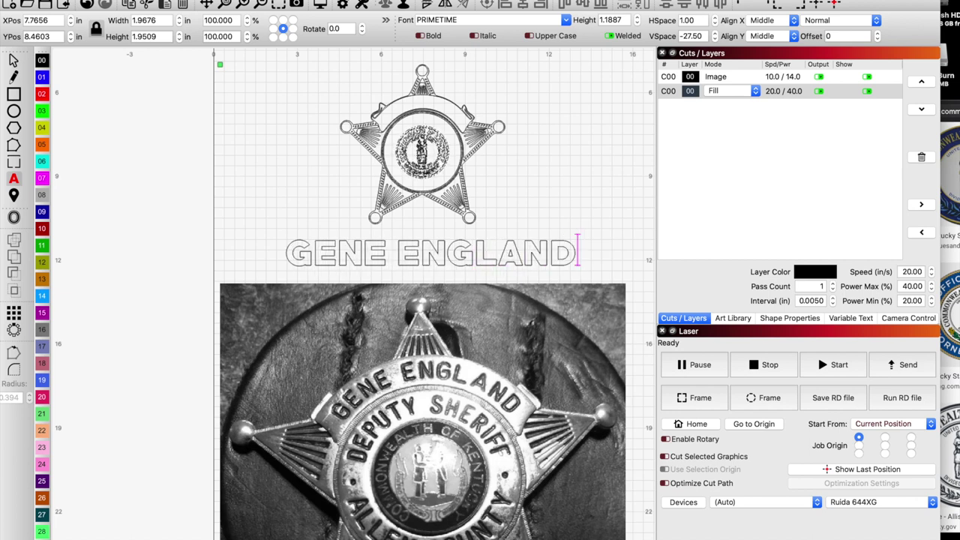
# Set the name text in the Arial Rounded MT Bold font.
pyautogui.click(566, 20)
pyautogui.scroll(3, 550, 72)
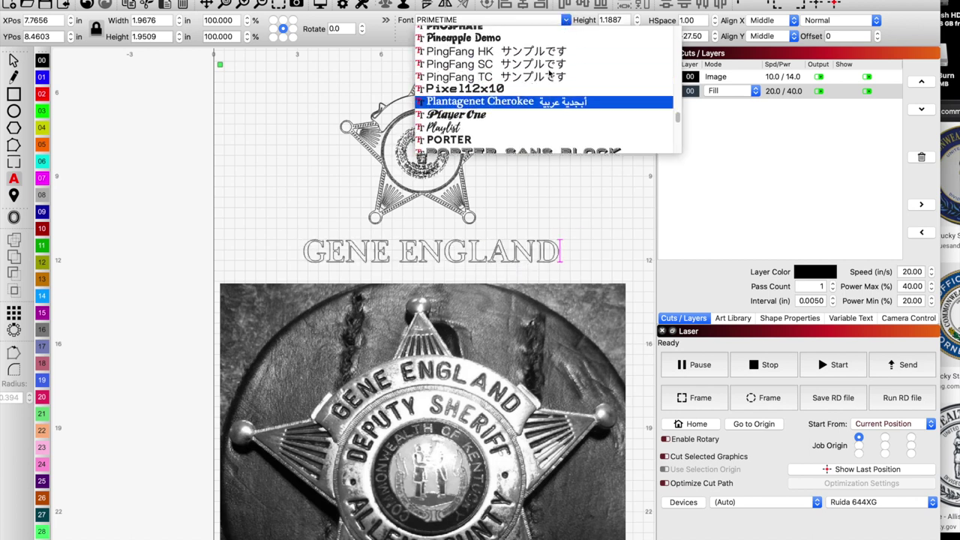
pyautogui.scroll(10, 550, 73)
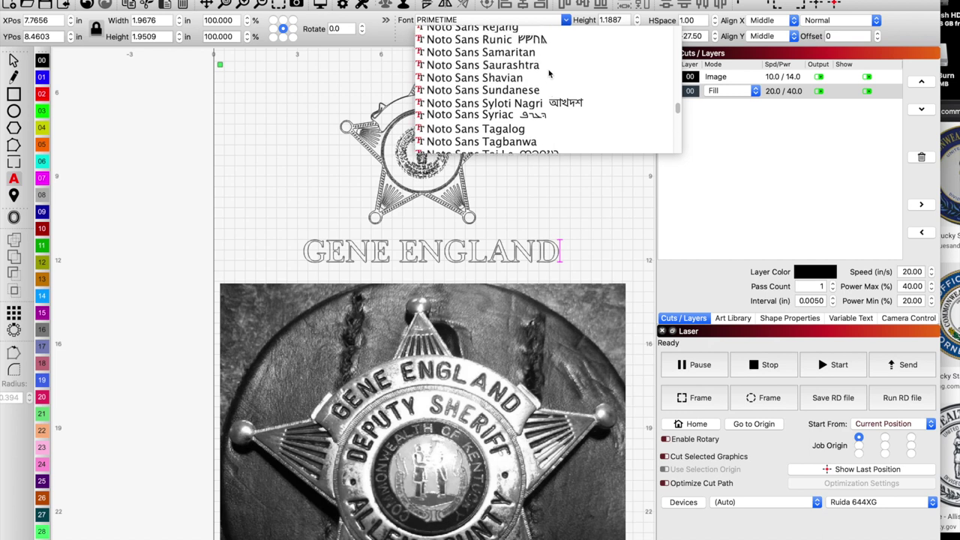
pyautogui.scroll(15, 550, 73)
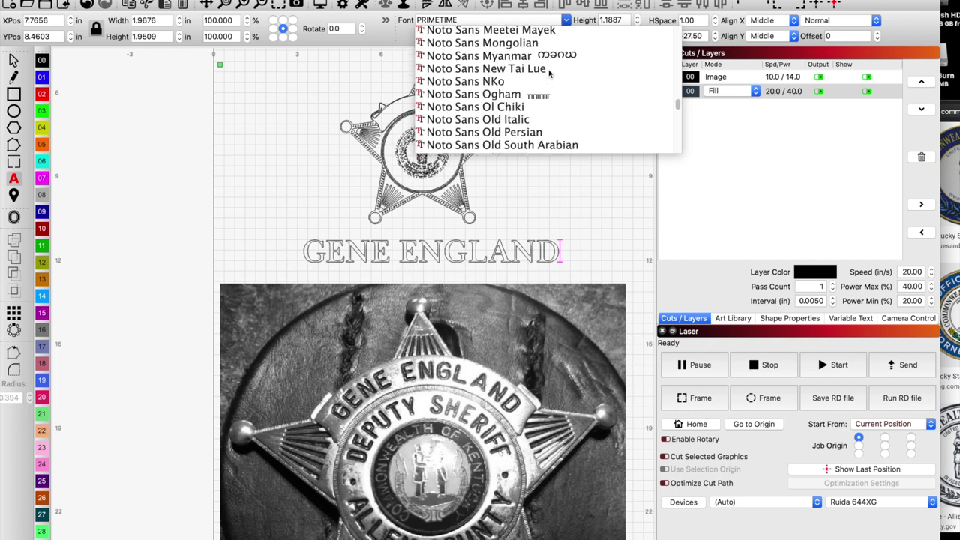
pyautogui.scroll(20, 549, 73)
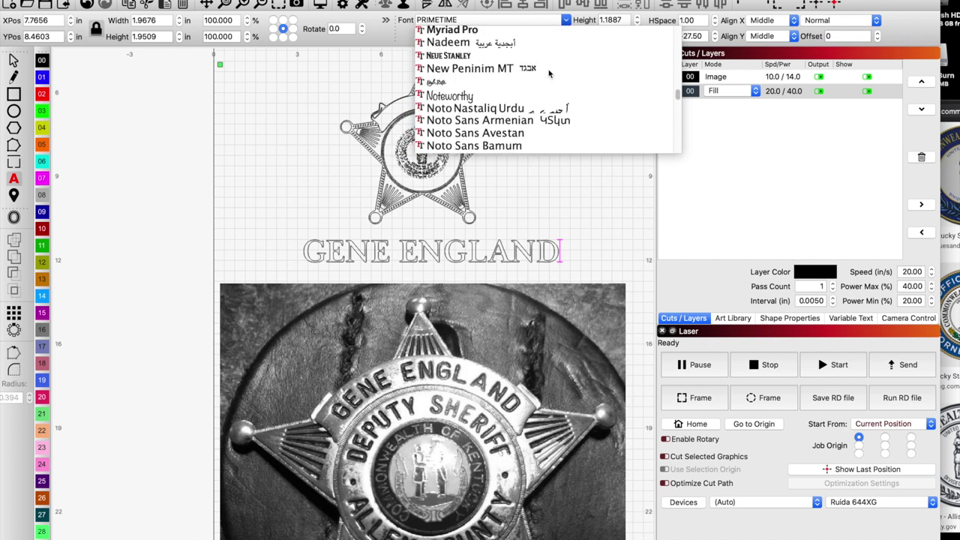
pyautogui.scroll(20, 550, 72)
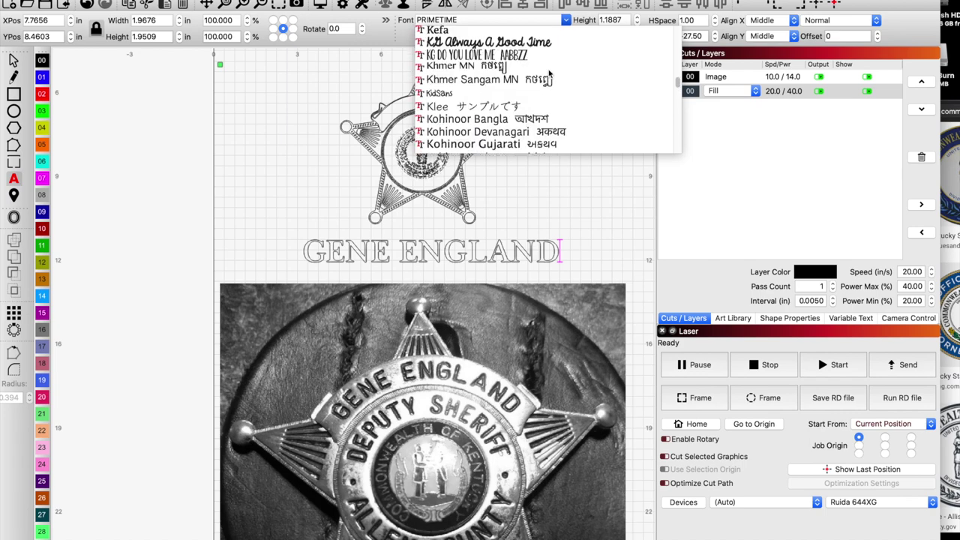
pyautogui.scroll(20, 550, 74)
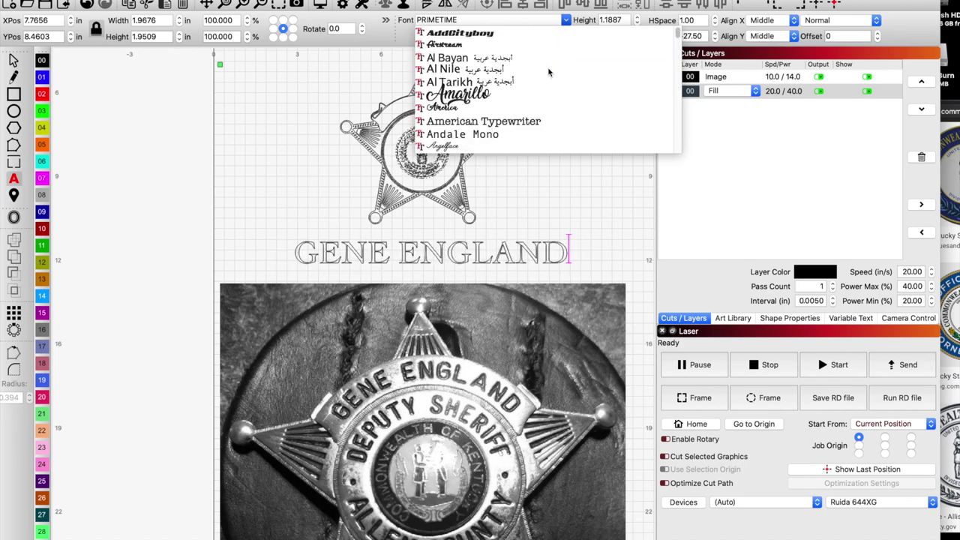
pyautogui.scroll(-15, 548, 72)
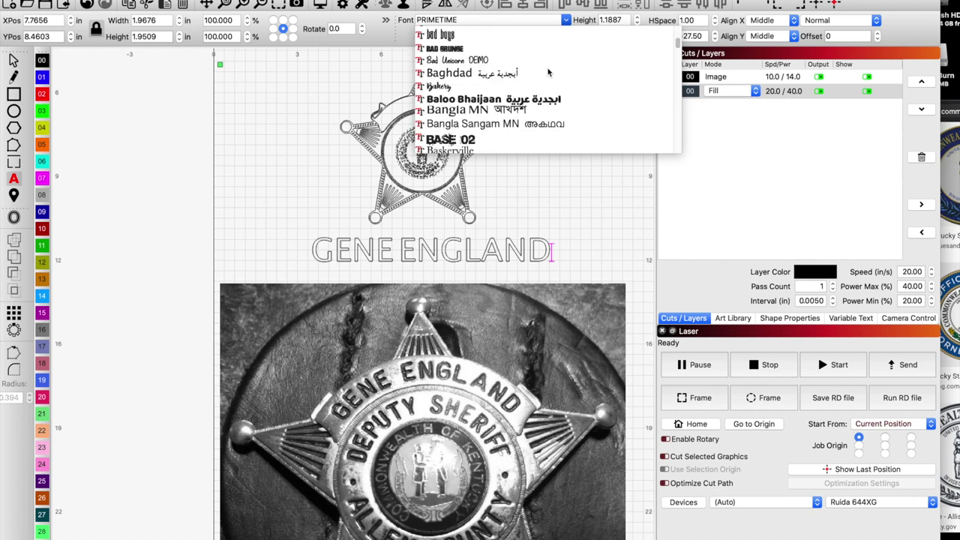
pyautogui.scroll(10, 548, 71)
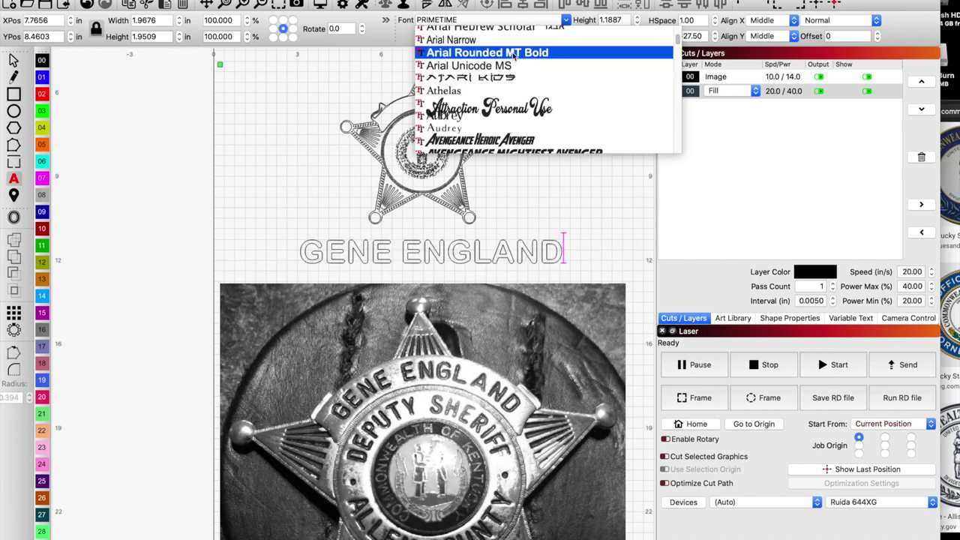
pyautogui.click(514, 54)
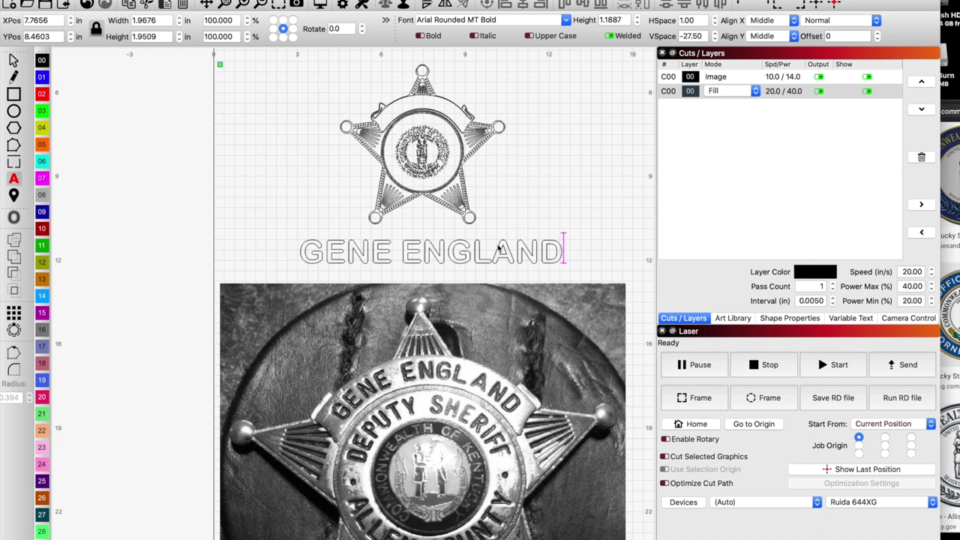
# Scale the name text and move it onto the star's top banner so it arcs along it.
pyautogui.click(471, 255)
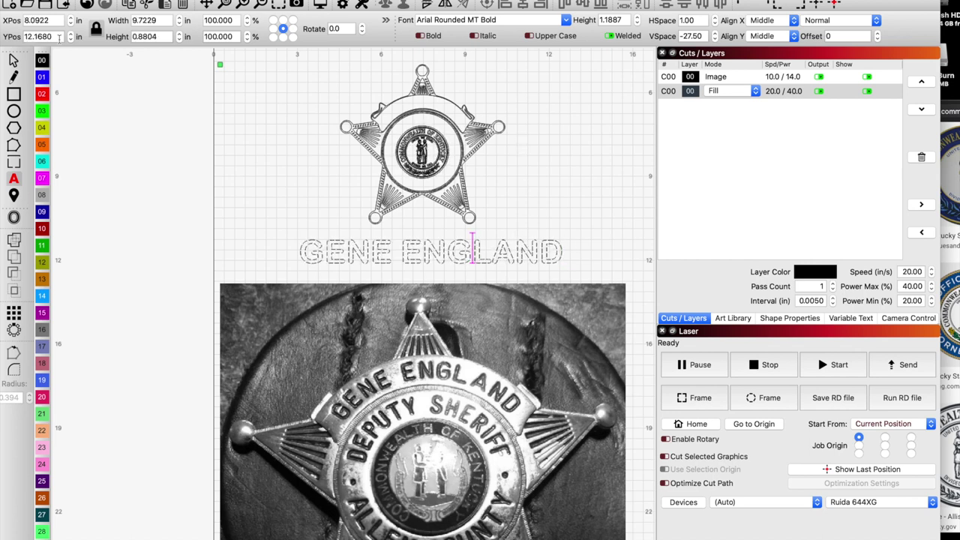
pyautogui.click(13, 63)
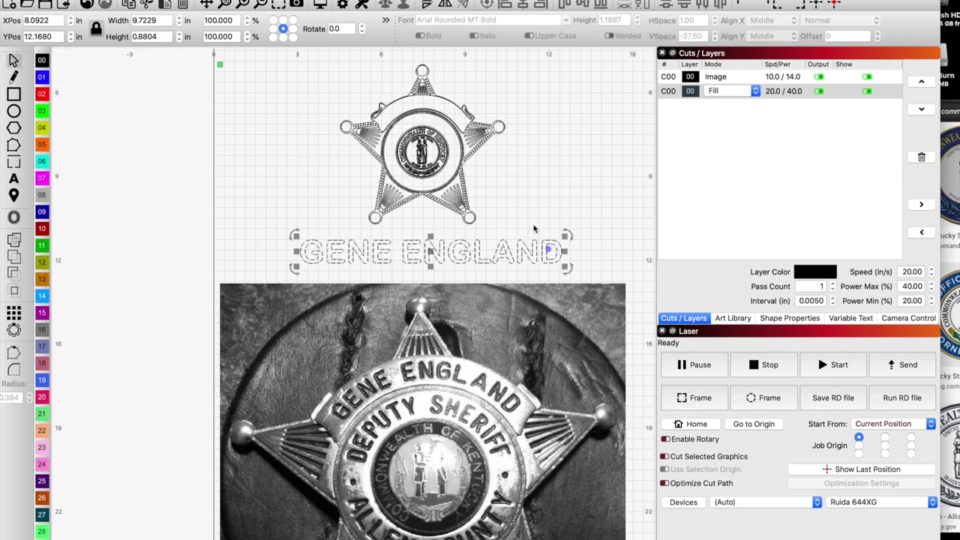
pyautogui.moveTo(567, 236); pyautogui.dragTo(427, 269)
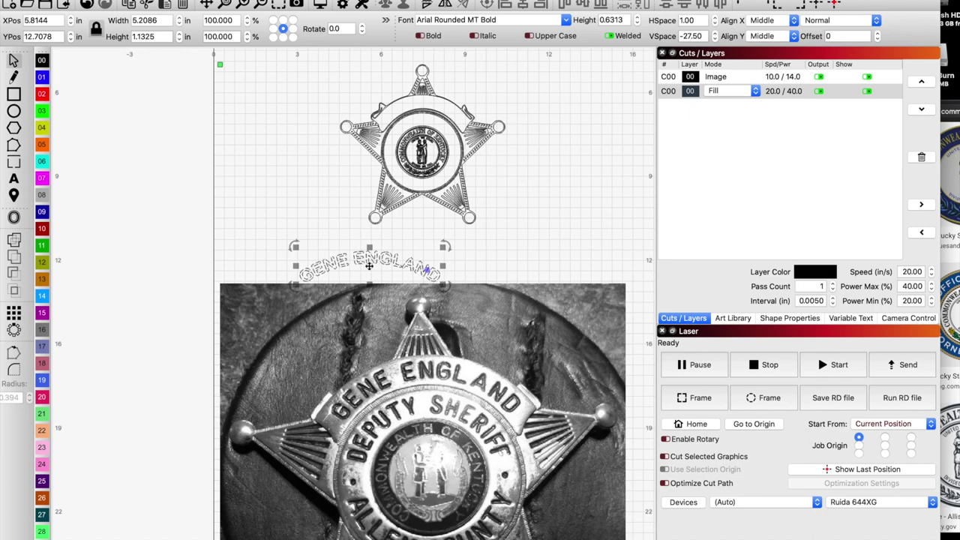
pyautogui.moveTo(369, 266); pyautogui.dragTo(424, 106)
pyautogui.scroll(-2, 424, 107)
pyautogui.scroll(3, 424, 107)
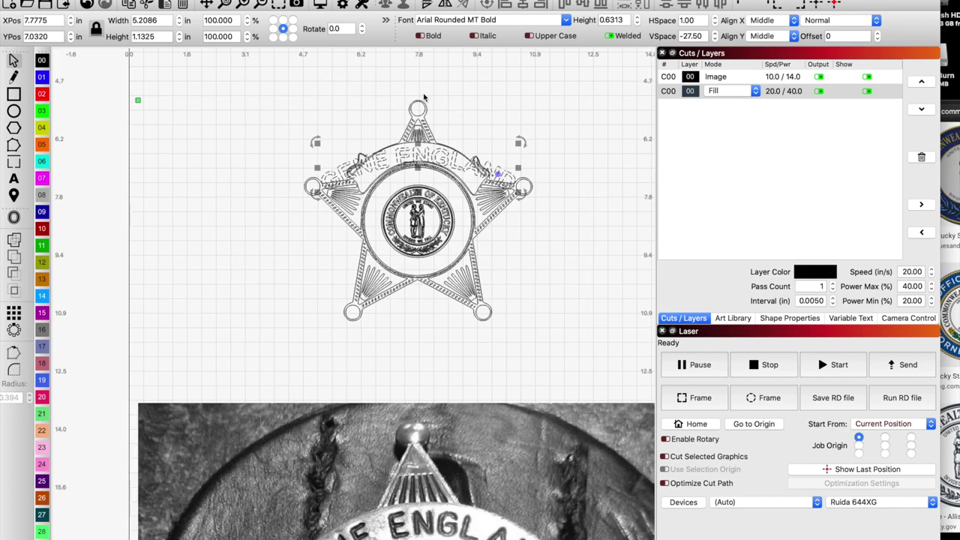
pyautogui.scroll(3, 423, 98)
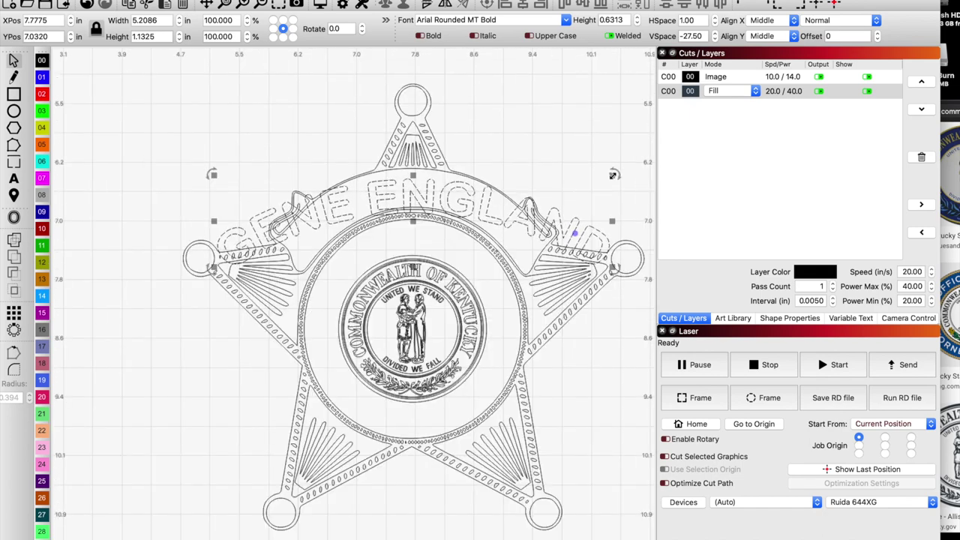
pyautogui.moveTo(613, 175); pyautogui.dragTo(457, 208)
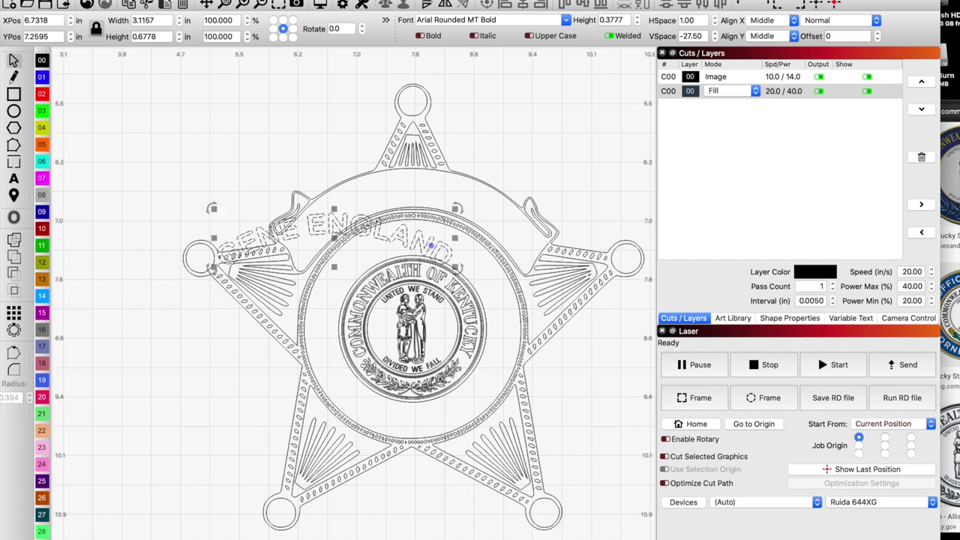
pyautogui.moveTo(341, 232); pyautogui.dragTo(402, 205)
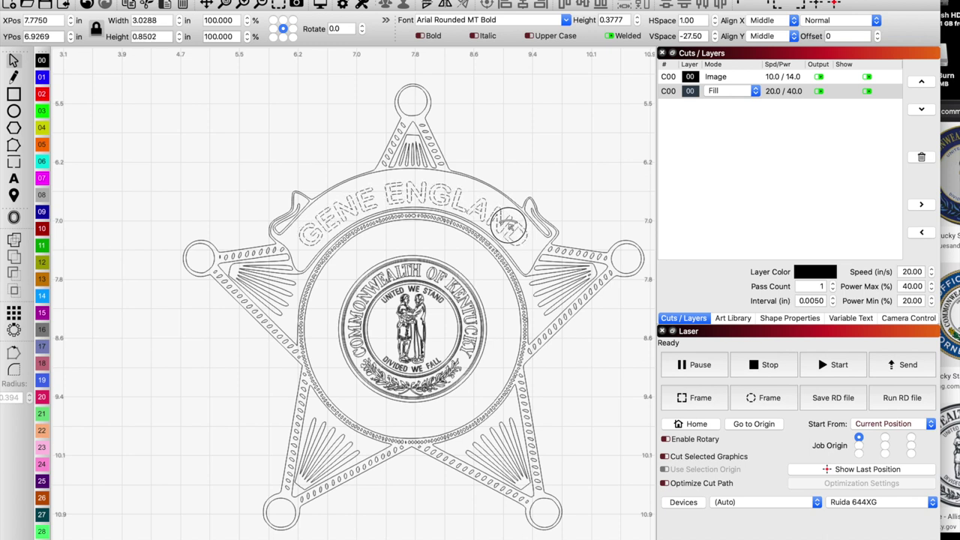
# Set the arced name text height to 0.4.
pyautogui.click(637, 20)
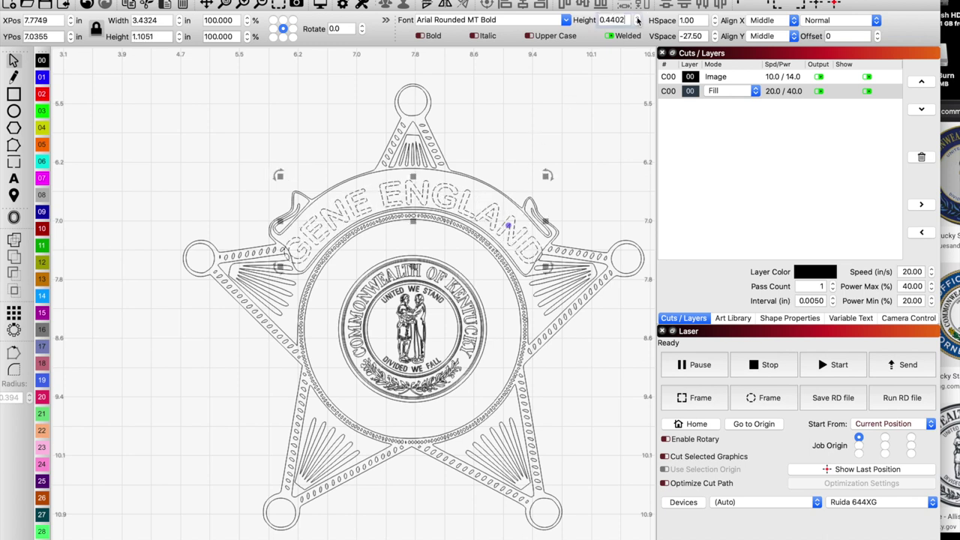
pyautogui.click(637, 24)
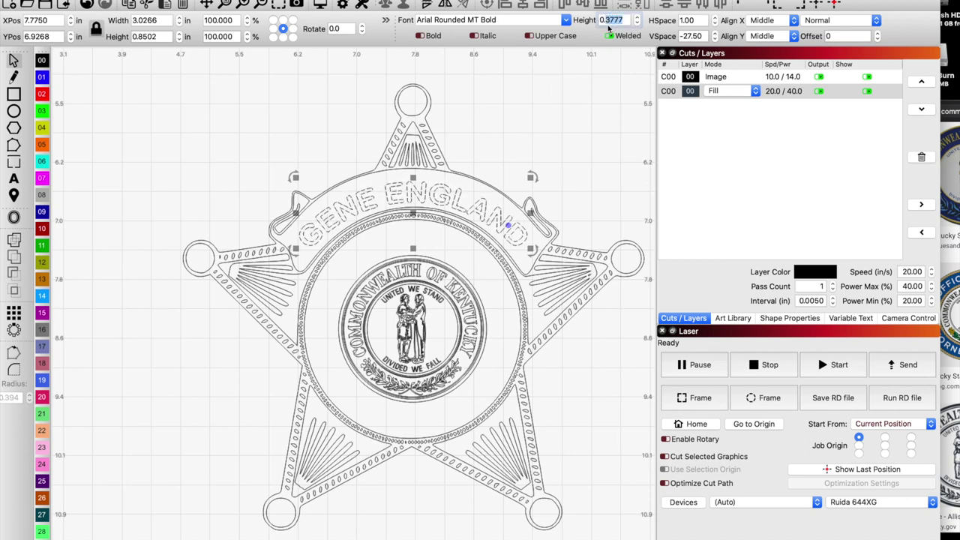
pyautogui.write('0.4')
pyautogui.press('Tab')
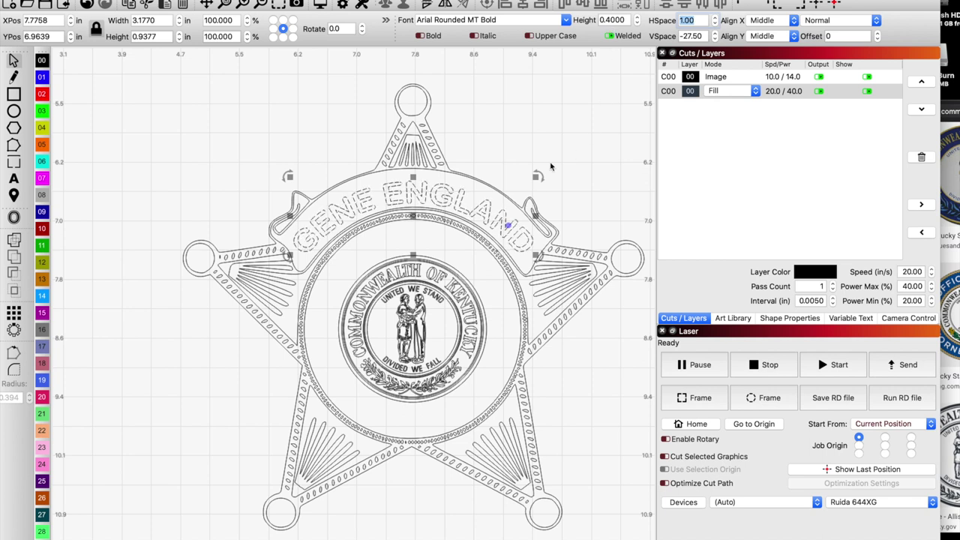
pyautogui.click(412, 216)
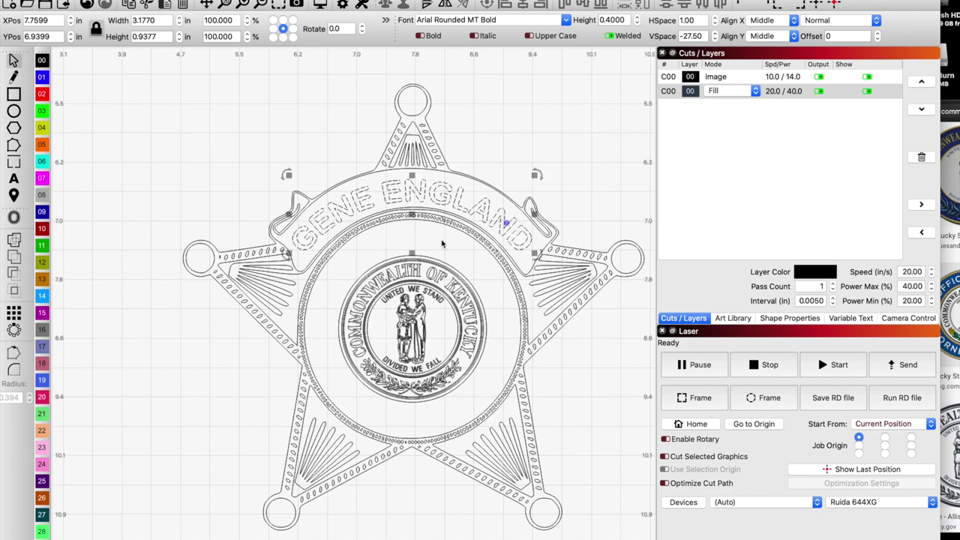
pyautogui.scroll(-3, 442, 244)
pyautogui.scroll(-5, 403, 345)
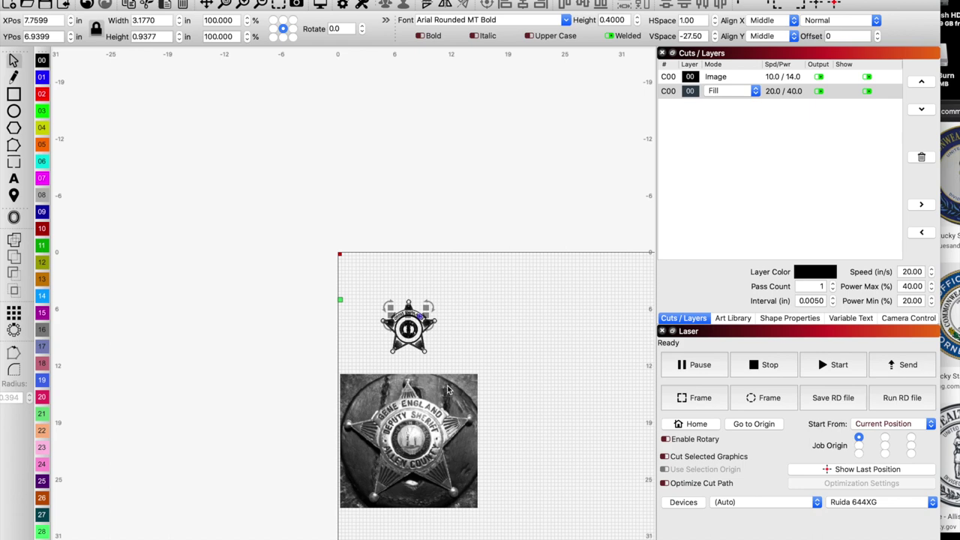
# Edit the extra text line so it reads DEPUTY SHERIFF.
pyautogui.scroll(5, 391, 342)
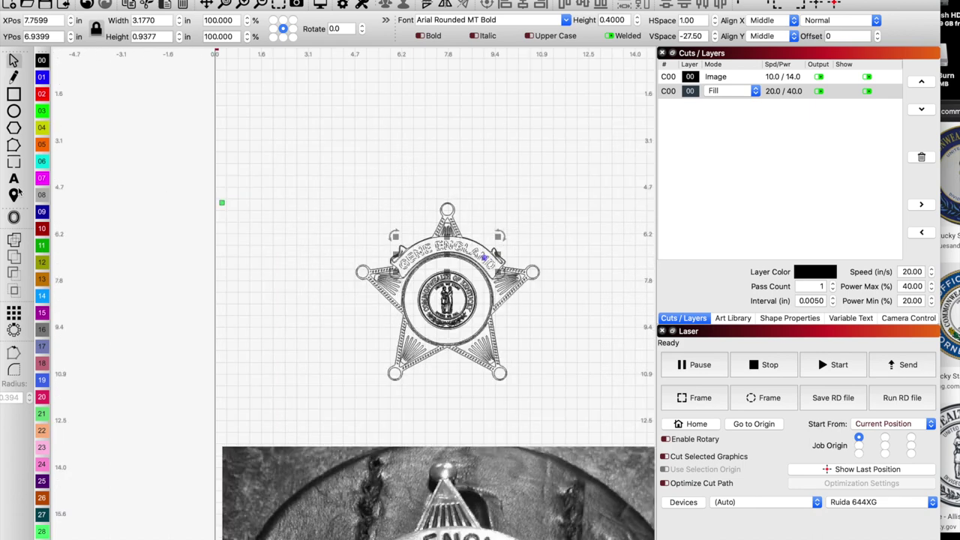
pyautogui.scroll(-1, 313, 166)
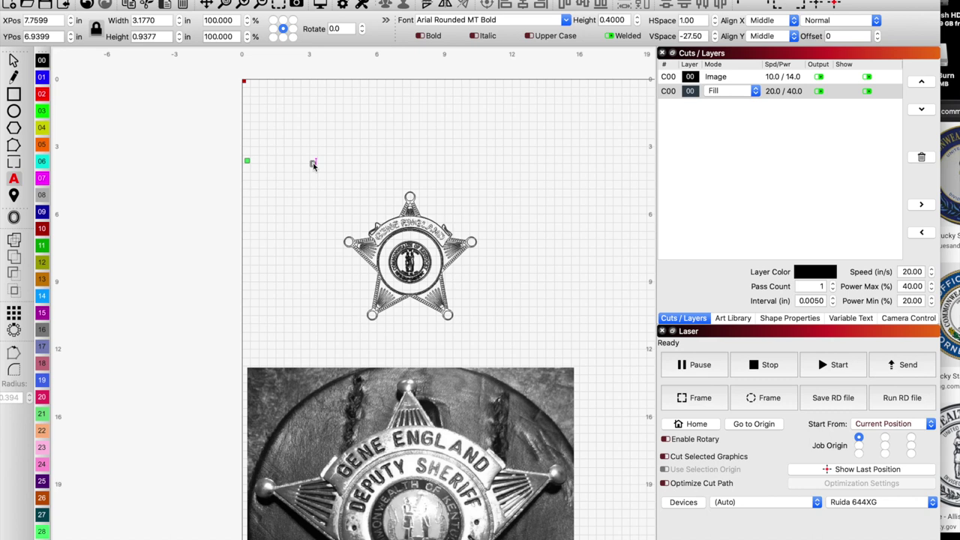
pyautogui.press('BackSpace')
pyautogui.press('BackSpace')
pyautogui.write('TY SHERI')
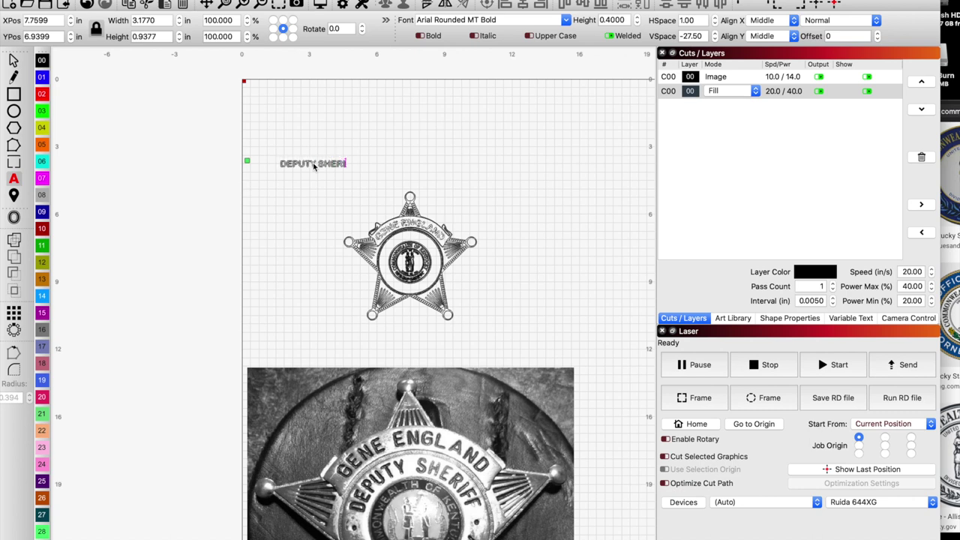
pyautogui.write('FF')
pyautogui.press('Escape')
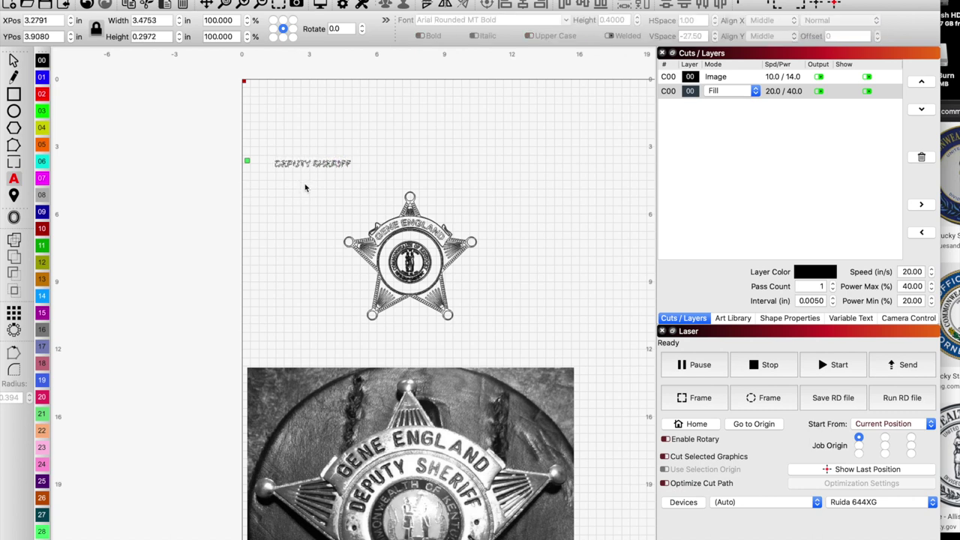
# Add an ALLEN COUNTY text line and move DEPUTY SHERIFF onto the badge centre.
pyautogui.click(296, 185)
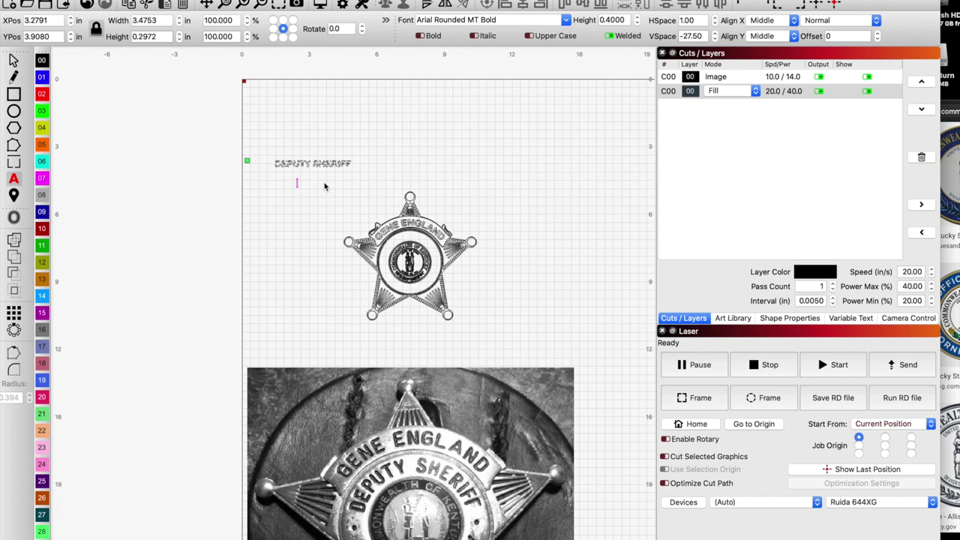
pyautogui.write('ALLEN COUNTY')
pyautogui.scroll(-2, 356, 261)
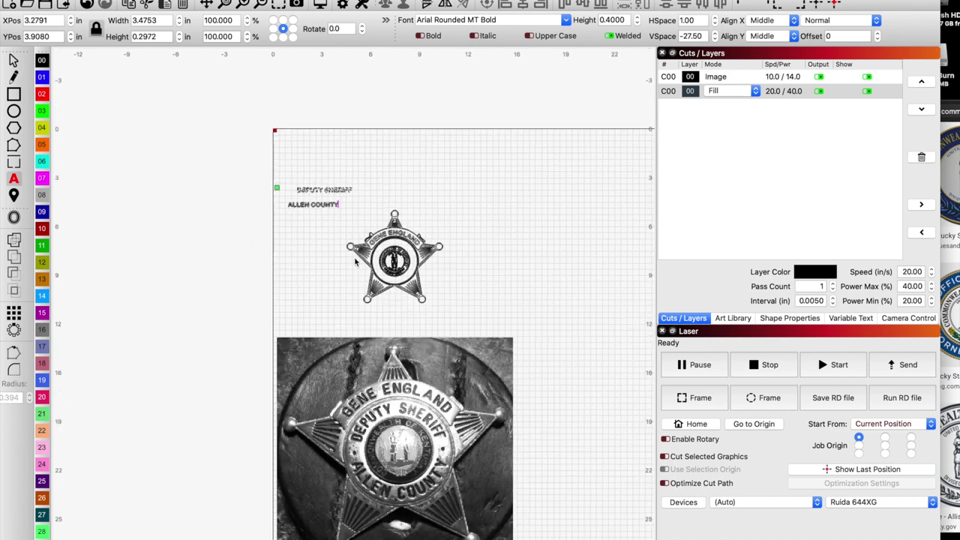
pyautogui.click(336, 189)
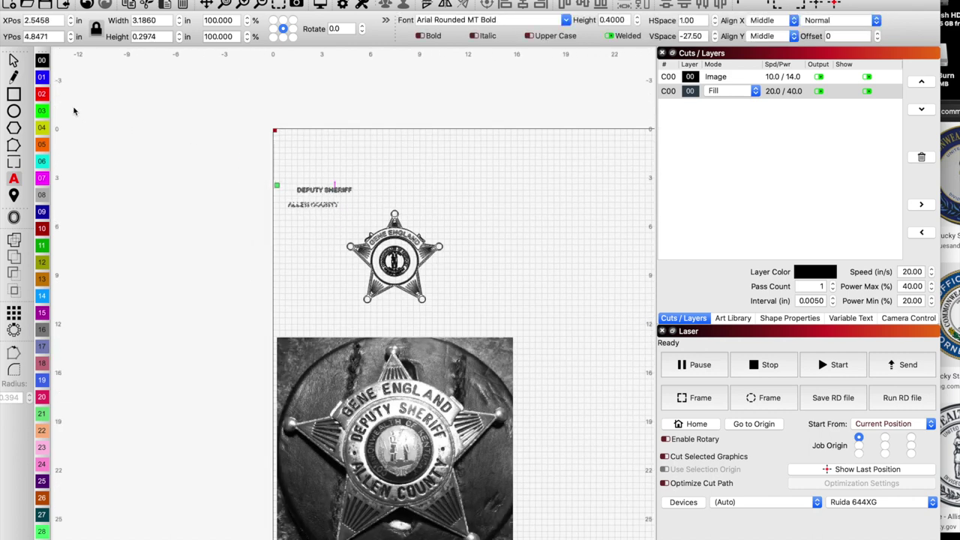
pyautogui.press('Escape')
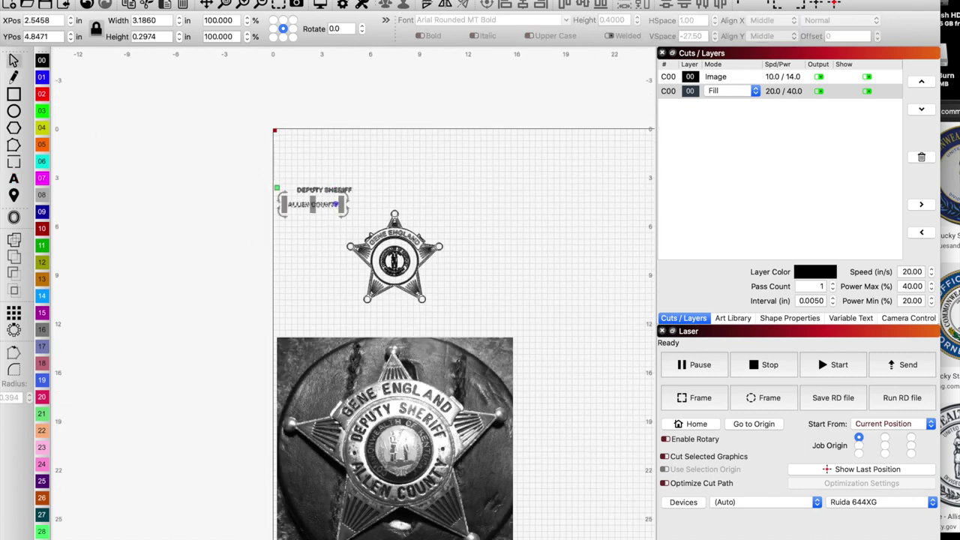
pyautogui.moveTo(330, 191); pyautogui.dragTo(407, 254)
# Resize DEPUTY SHERIFF to arc along the upper inner ring at 0.3375 text height.
pyautogui.scroll(5, 406, 254)
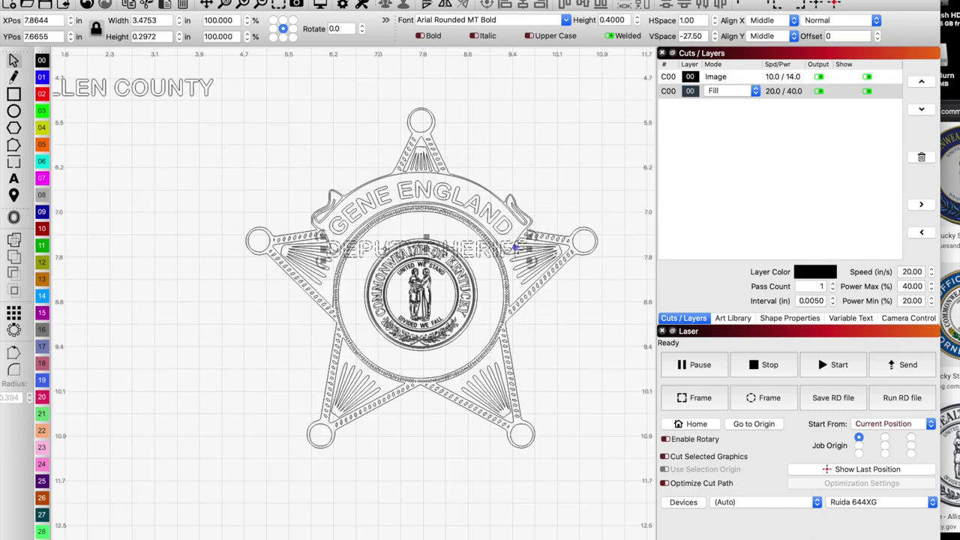
pyautogui.moveTo(516, 246); pyautogui.dragTo(484, 260)
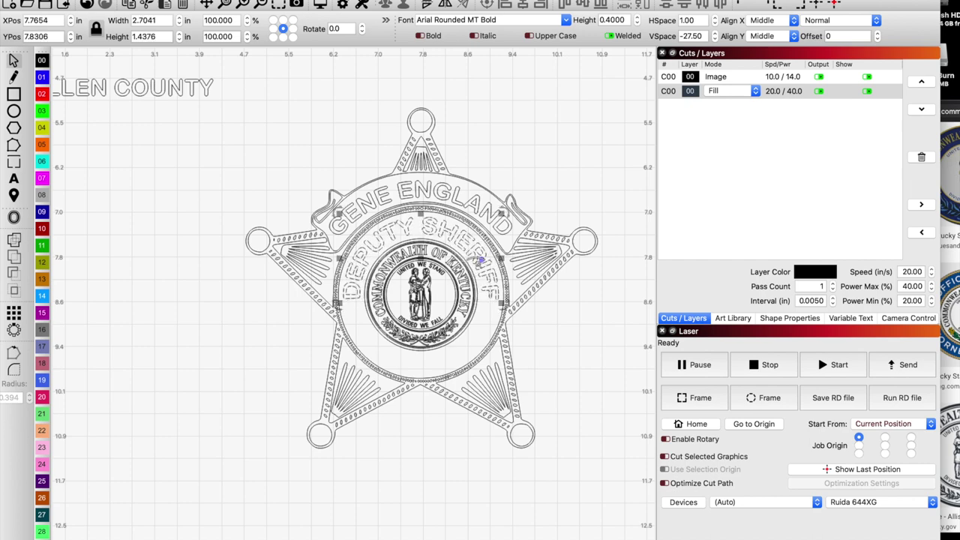
pyautogui.press('super+shift+a')
pyautogui.scroll(-2, 326, 398)
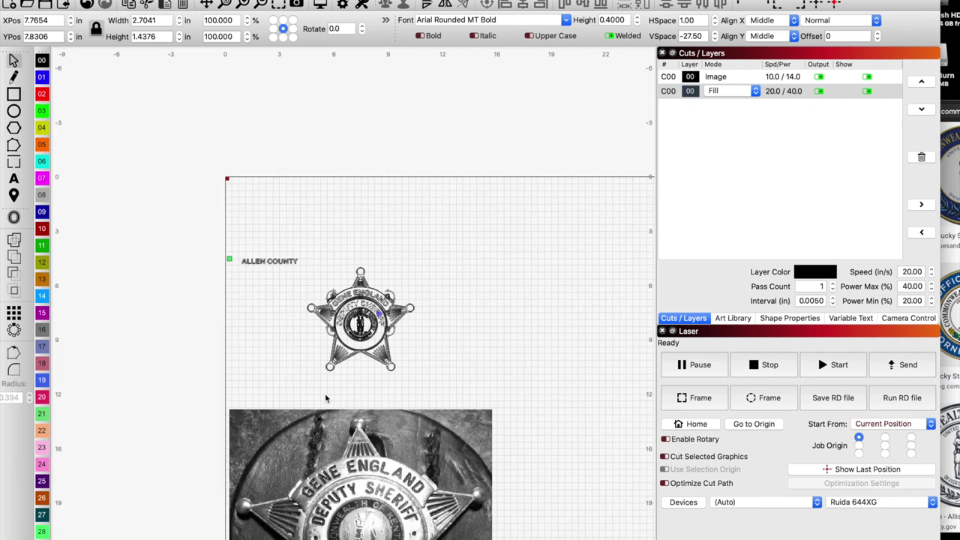
pyautogui.scroll(6, 361, 318)
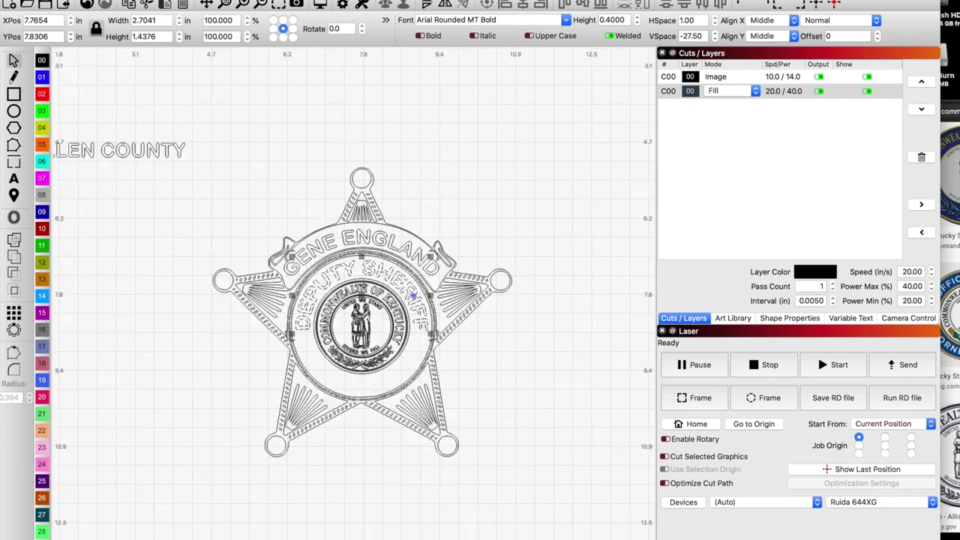
pyautogui.click(637, 23)
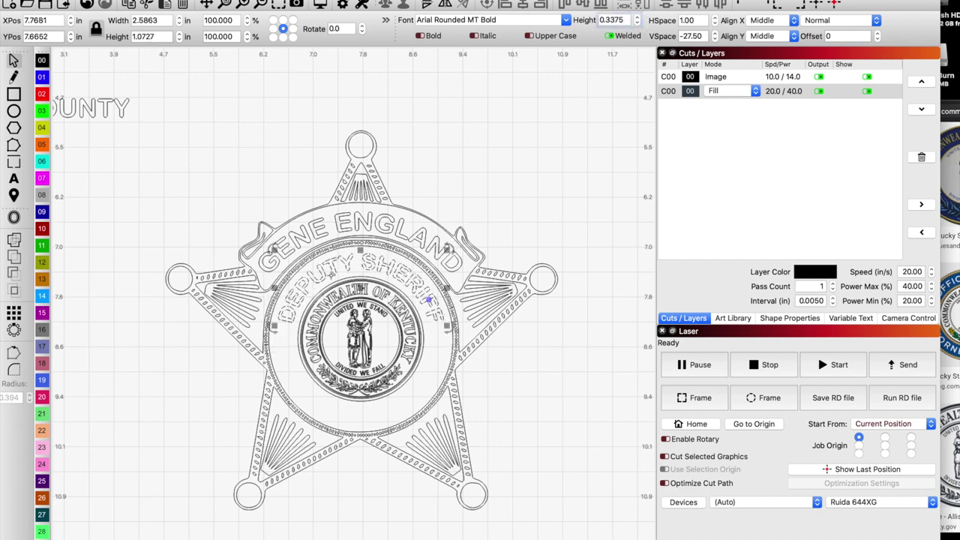
pyautogui.scroll(-4, 333, 278)
pyautogui.scroll(-5, 332, 276)
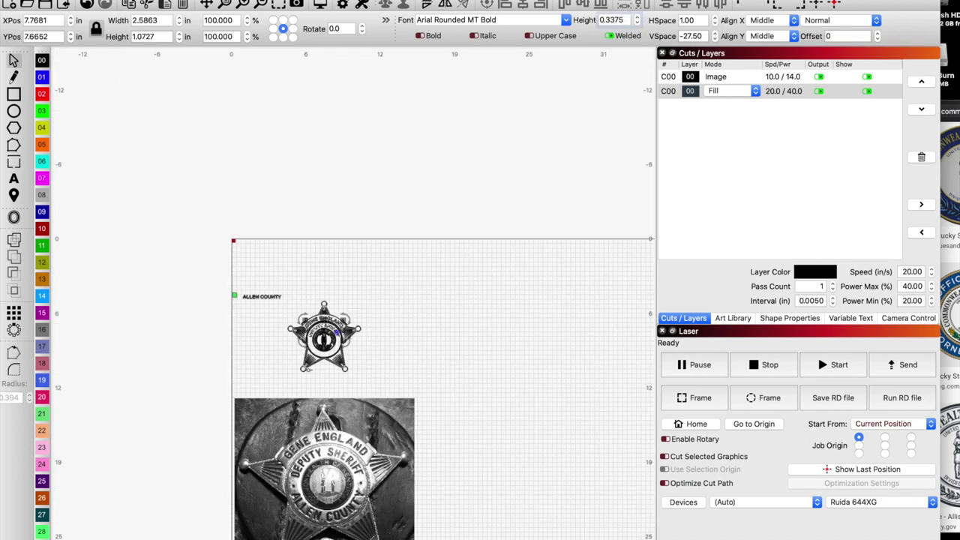
pyautogui.scroll(3, 297, 486)
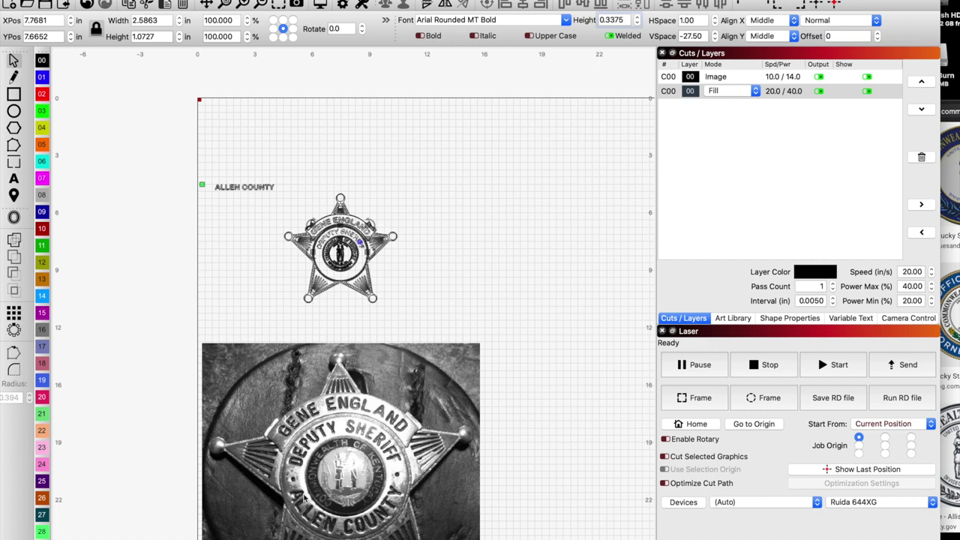
pyautogui.click(270, 186)
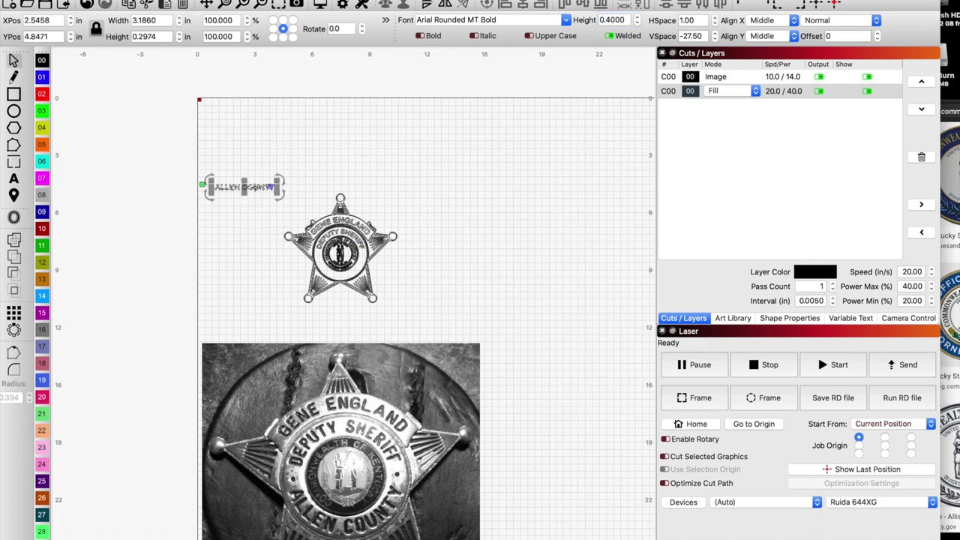
# Move ALLEN COUNTY onto the lower seal ring so it curves beneath the Kentucky seal.
pyautogui.moveTo(244, 187); pyautogui.dragTo(345, 276)
pyautogui.scroll(5, 371, 275)
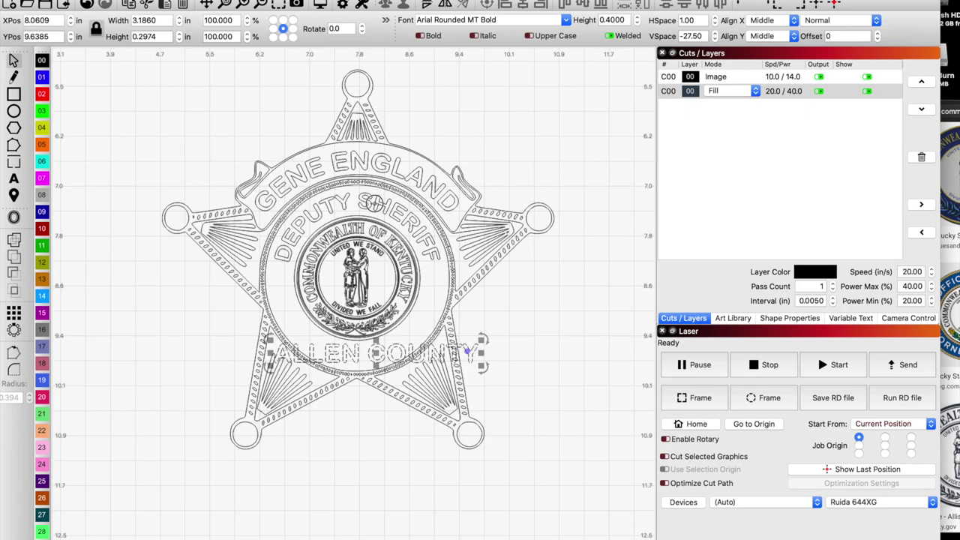
pyautogui.click(372, 202)
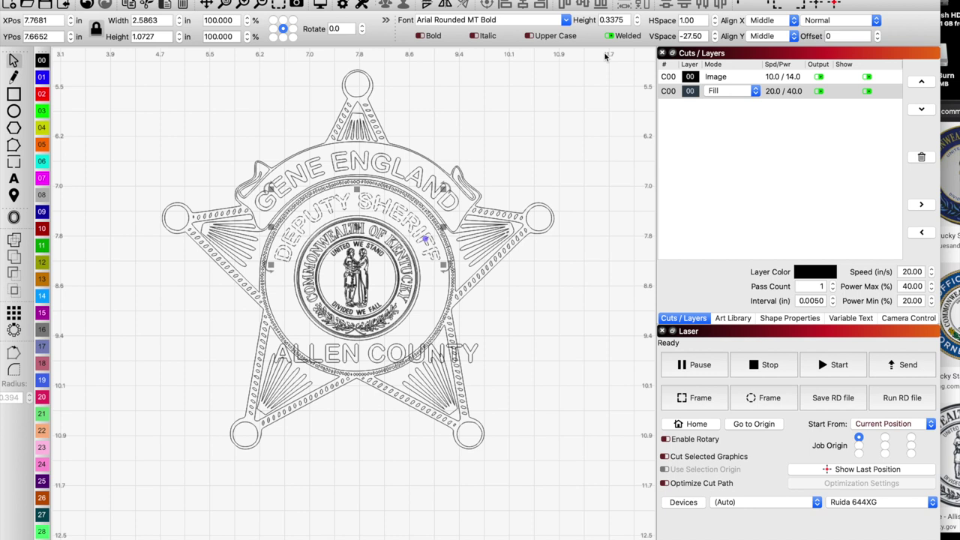
pyautogui.click(453, 350)
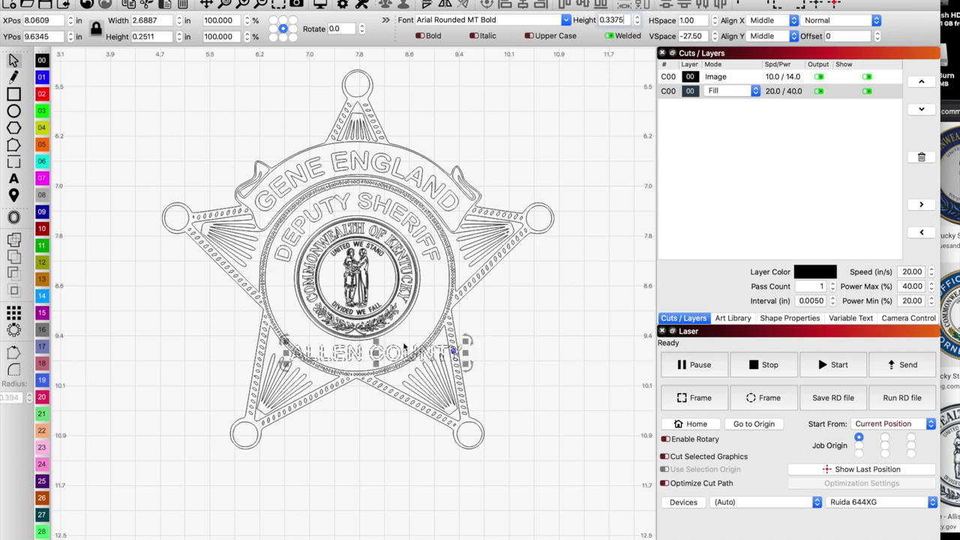
pyautogui.moveTo(454, 351); pyautogui.dragTo(445, 303)
pyautogui.moveTo(378, 337); pyautogui.dragTo(357, 340)
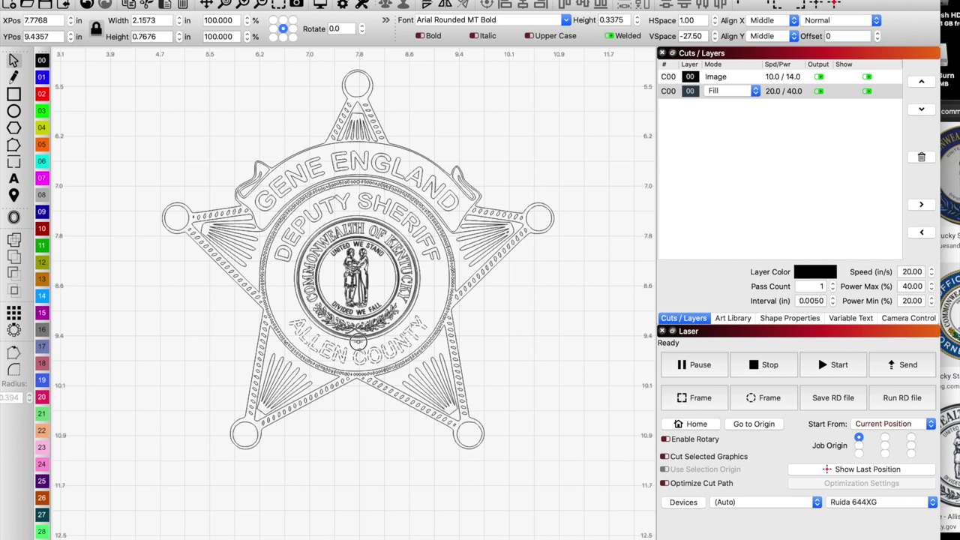
pyautogui.click(501, 332)
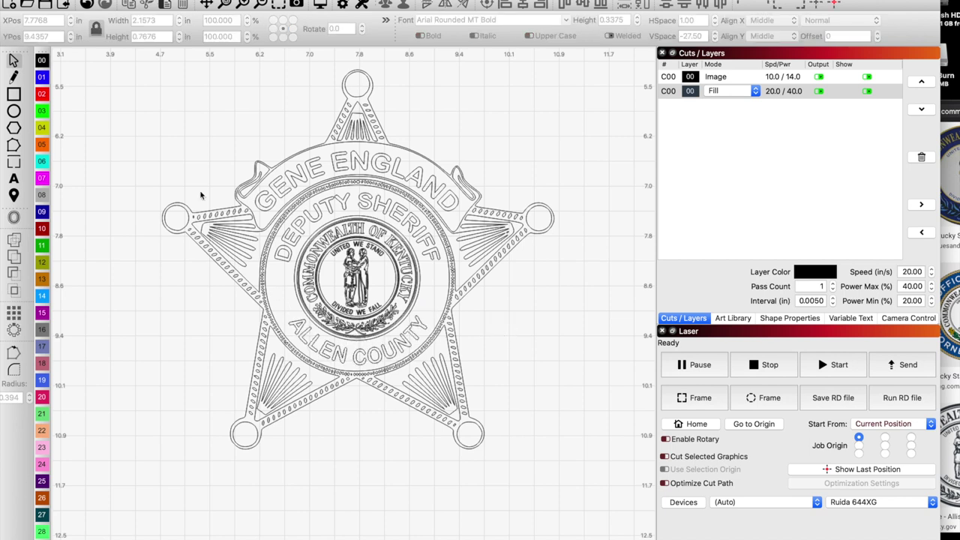
pyautogui.click(15, 111)
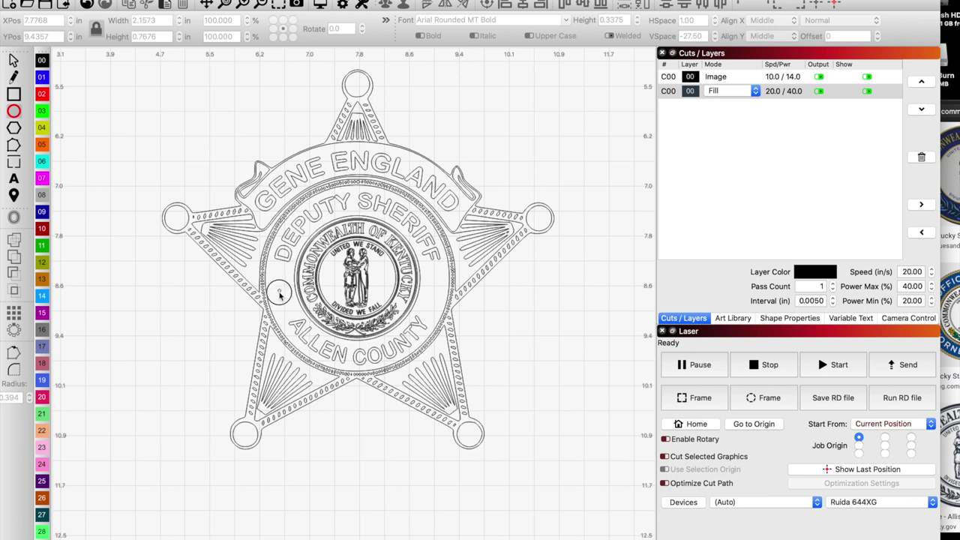
# Copy the small 0.109 in left dot to the seal's right side and align their vertical centers.
pyautogui.click(282, 296)
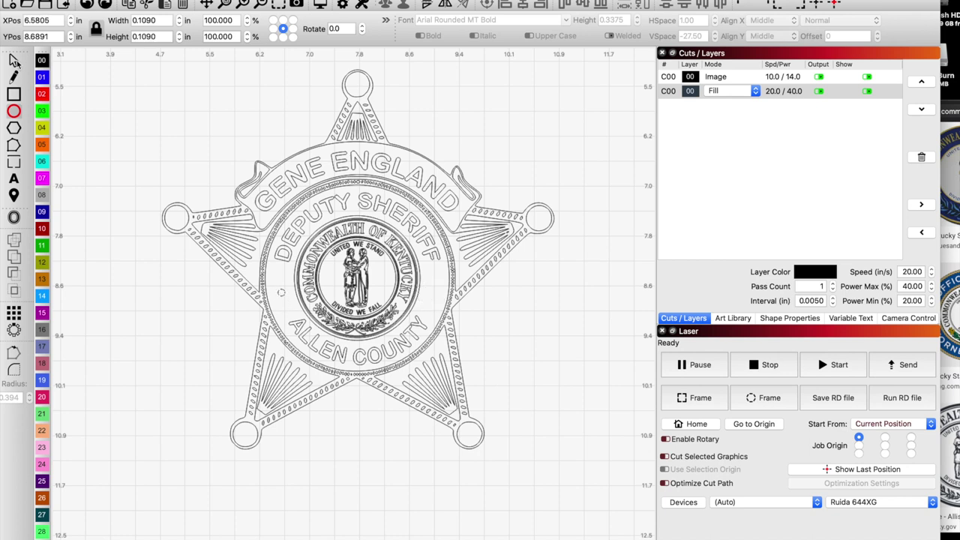
pyautogui.press('Escape')
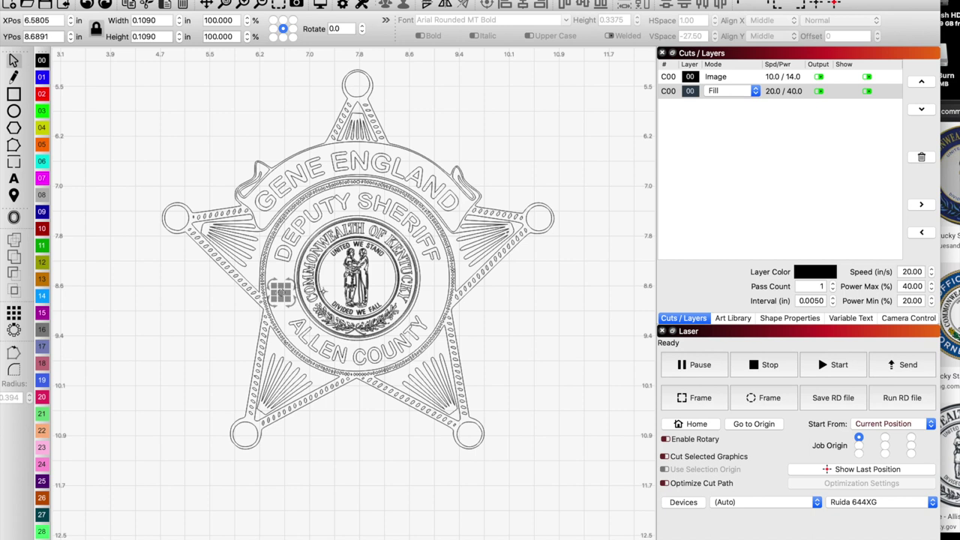
pyautogui.hotkey('ctrl', 'v')
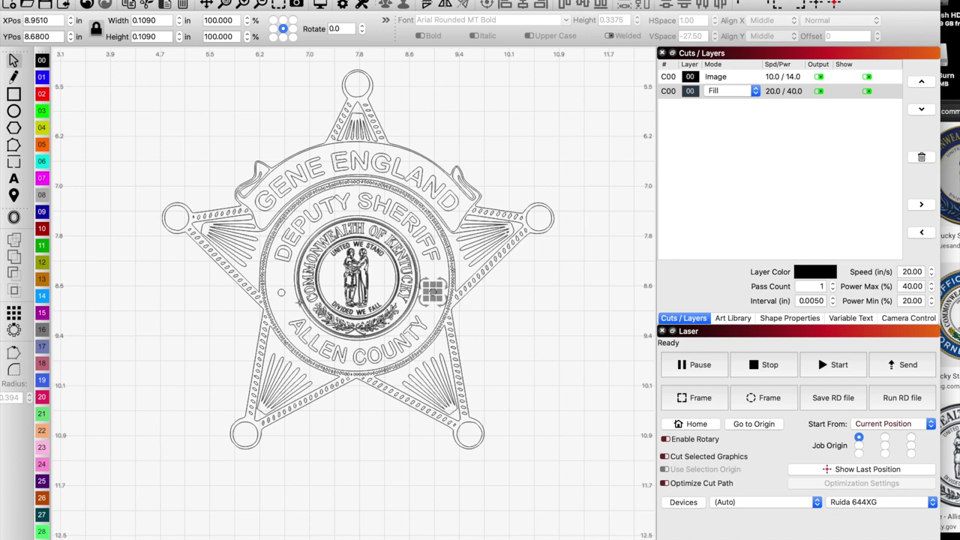
pyautogui.keyDown('shift'); pyautogui.click(281, 294); pyautogui.keyUp('shift')
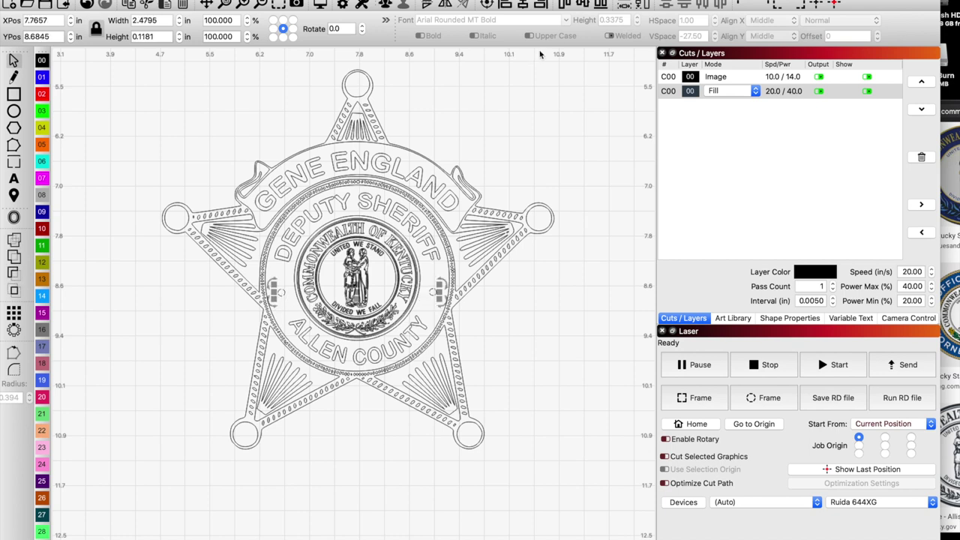
pyautogui.click(584, 11)
pyautogui.click(531, 308)
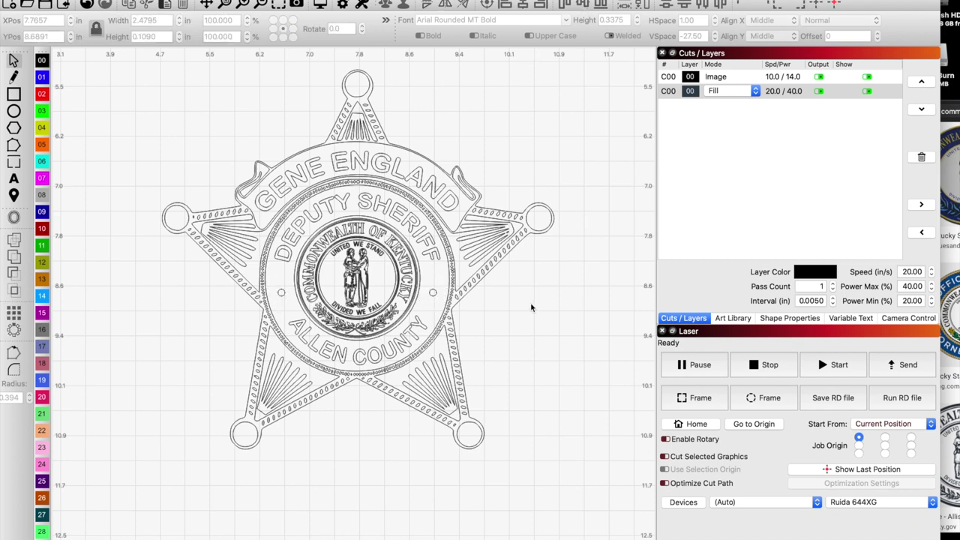
pyautogui.scroll(4, 286, 298)
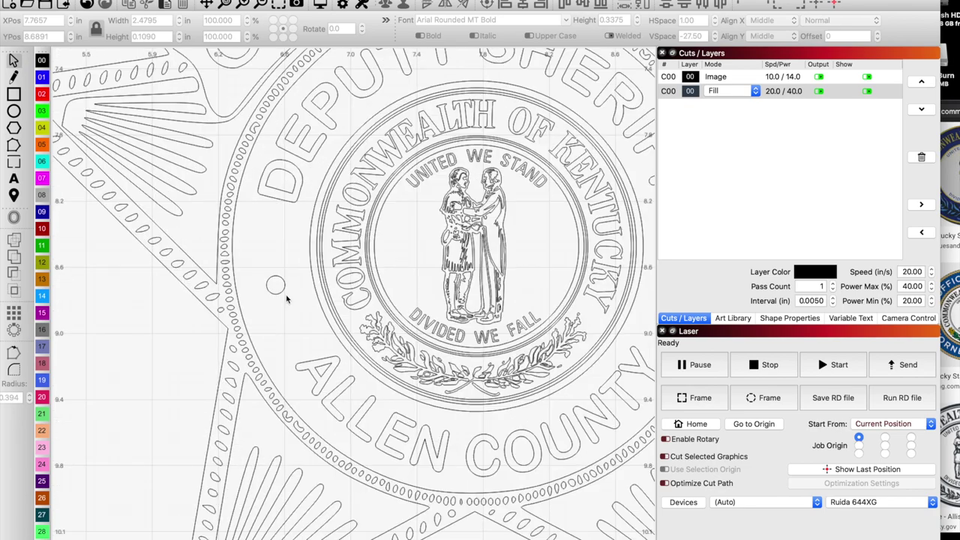
pyautogui.scroll(-5, 276, 286)
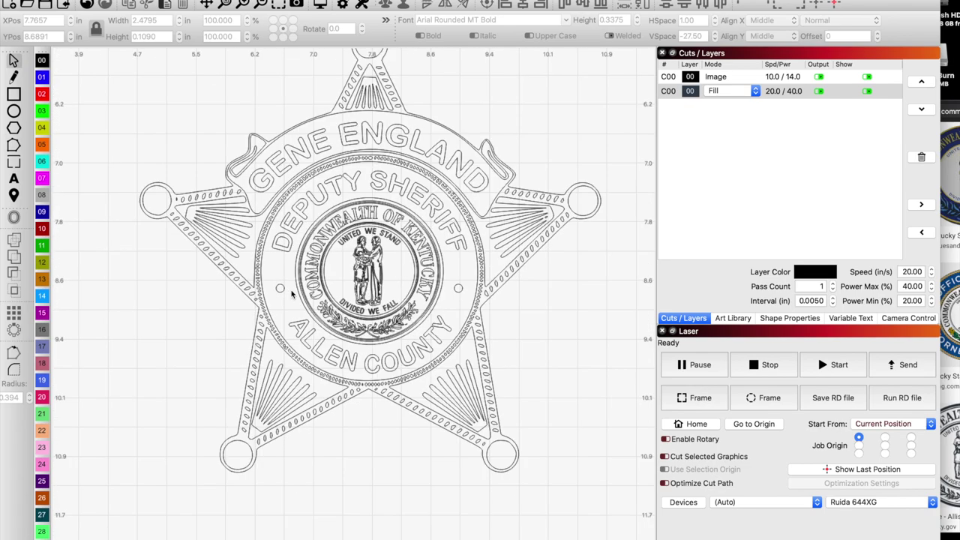
pyautogui.scroll(5, 459, 291)
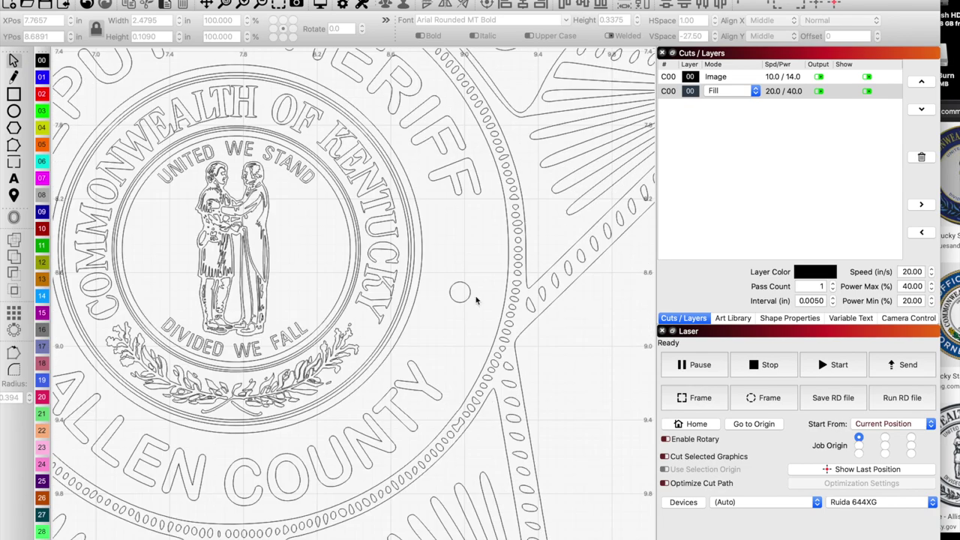
pyautogui.scroll(-5, 468, 294)
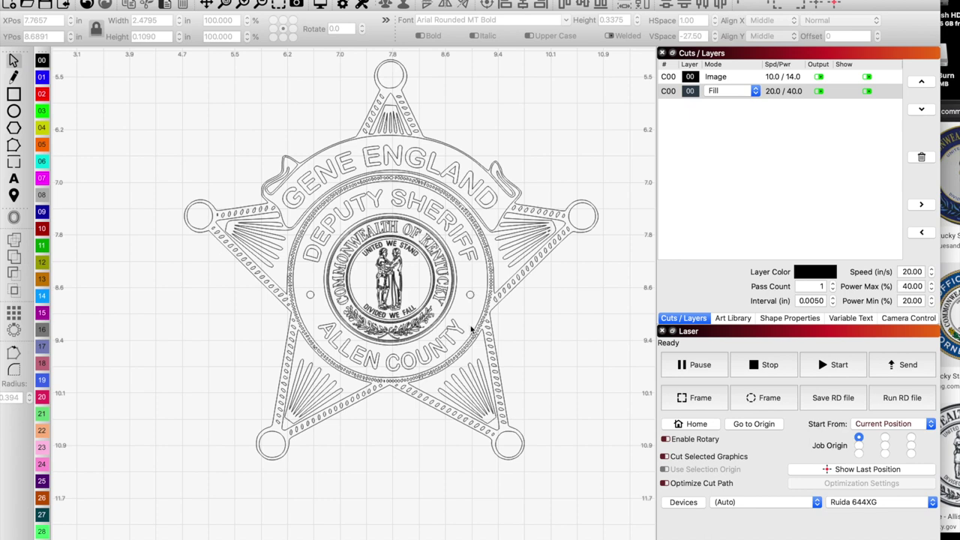
pyautogui.scroll(-5, 440, 270)
# Scale the traced badge up to the photo's size and place it level beside the photo.
pyautogui.scroll(-5, 386, 317)
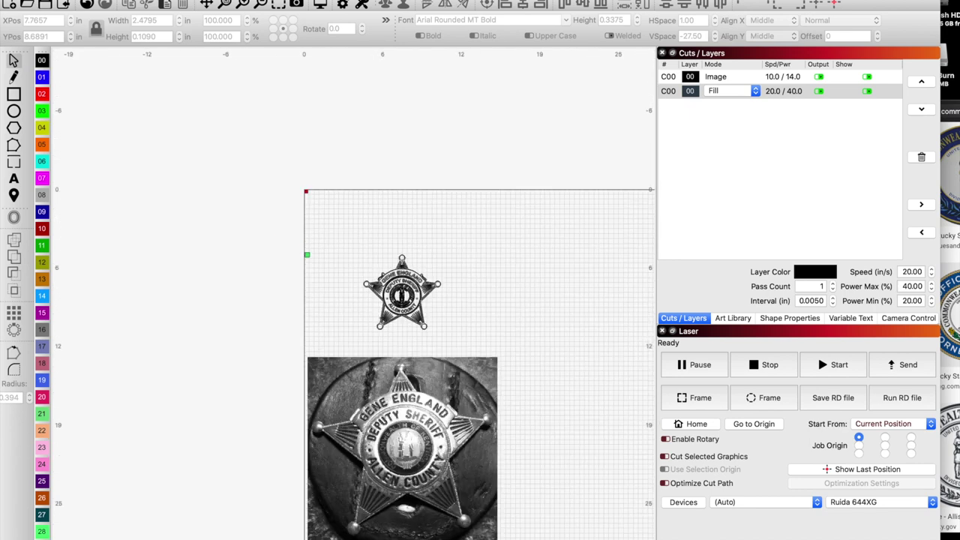
pyautogui.moveTo(359, 266); pyautogui.dragTo(488, 343)
pyautogui.moveTo(357, 240); pyautogui.dragTo(292, 182)
pyautogui.moveTo(367, 259); pyautogui.dragTo(585, 492)
pyautogui.scroll(-3, 471, 452)
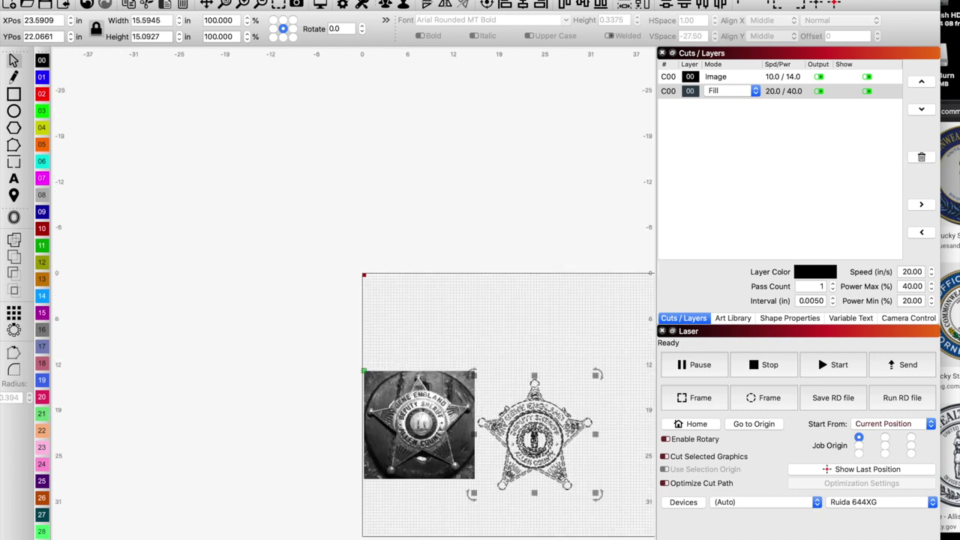
pyautogui.moveTo(534, 436); pyautogui.dragTo(536, 423)
pyautogui.scroll(2, 502, 447)
pyautogui.scroll(1, 502, 447)
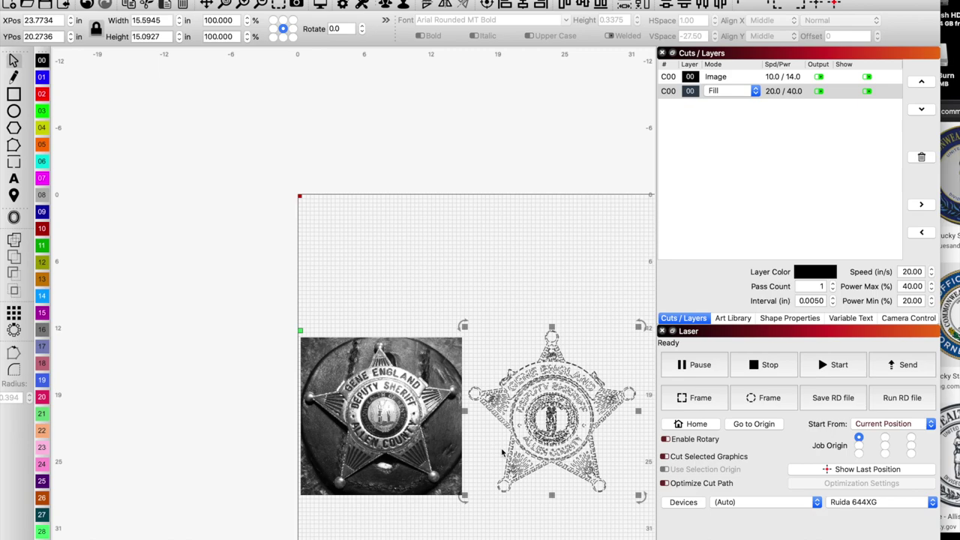
pyautogui.scroll(3, 504, 444)
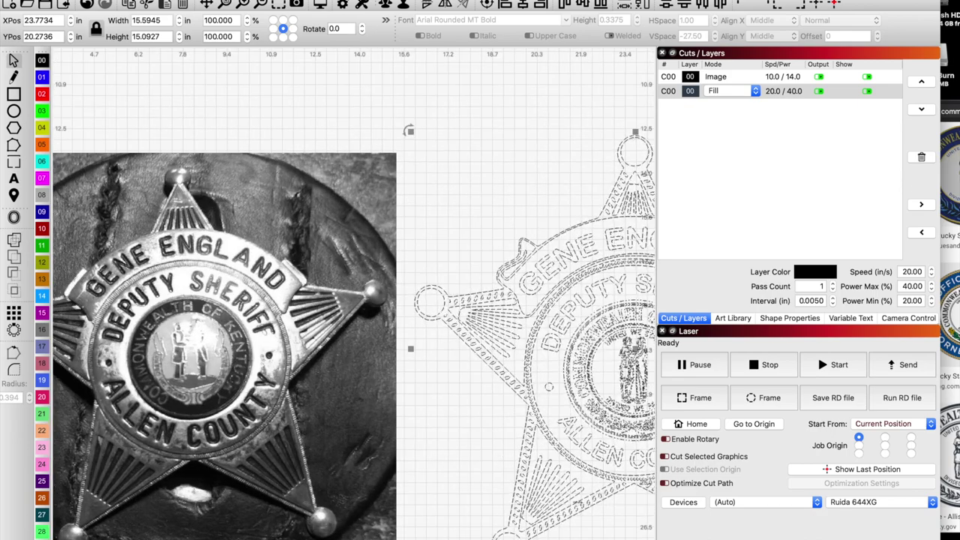
pyautogui.click(598, 528)
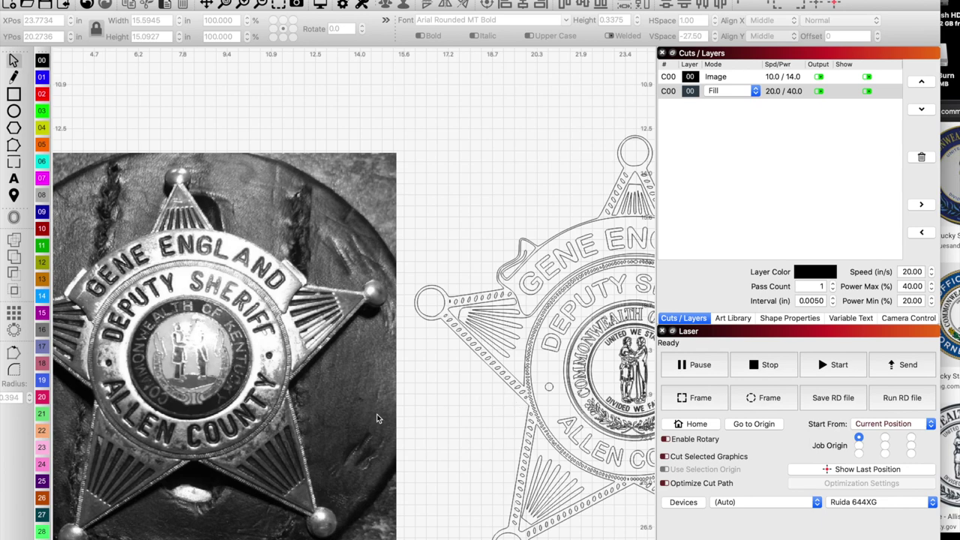
pyautogui.scroll(-2, 376, 414)
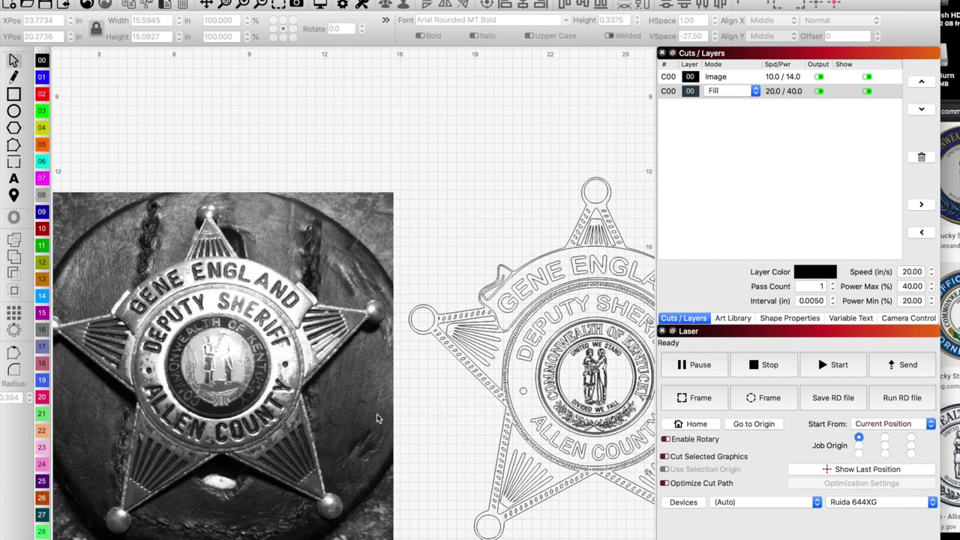
pyautogui.scroll(-5, 376, 414)
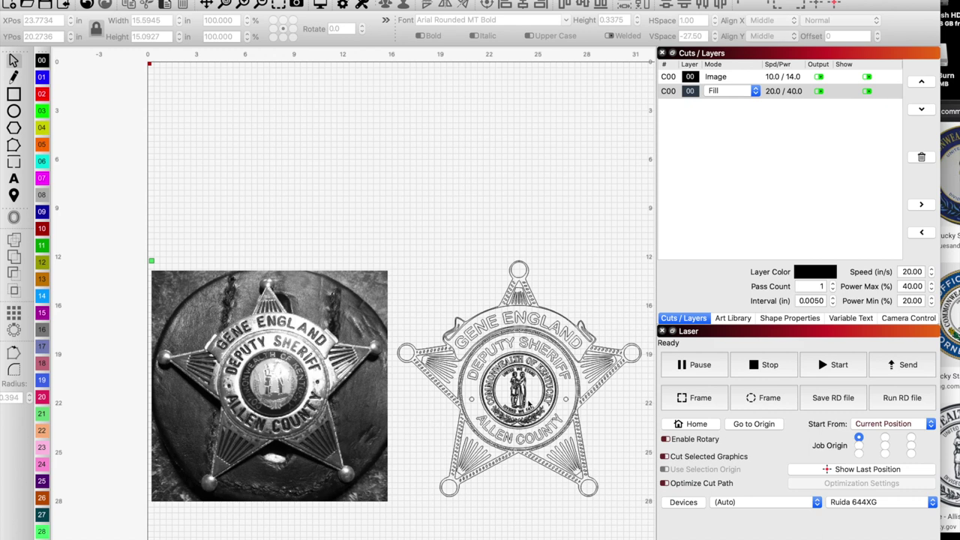
pyautogui.scroll(5, 528, 405)
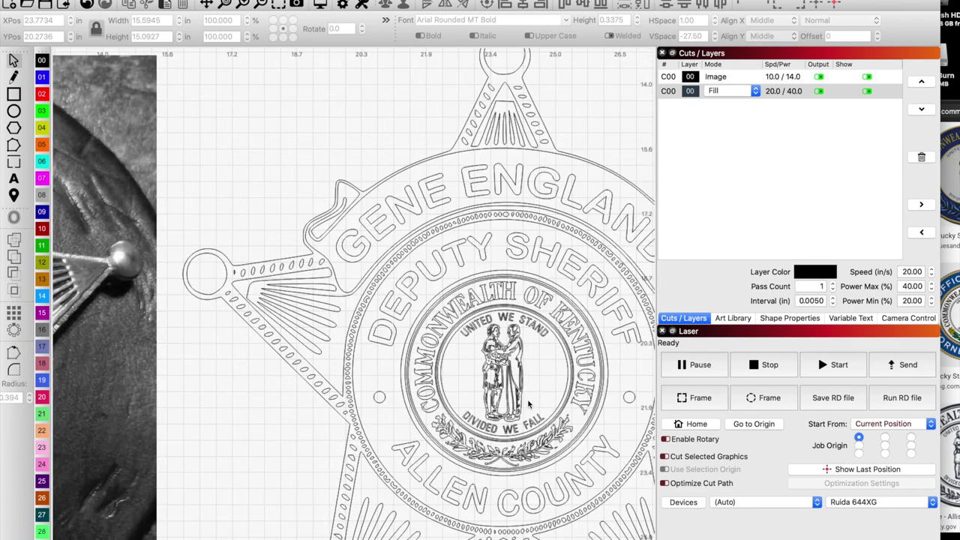
pyautogui.scroll(-5, 527, 400)
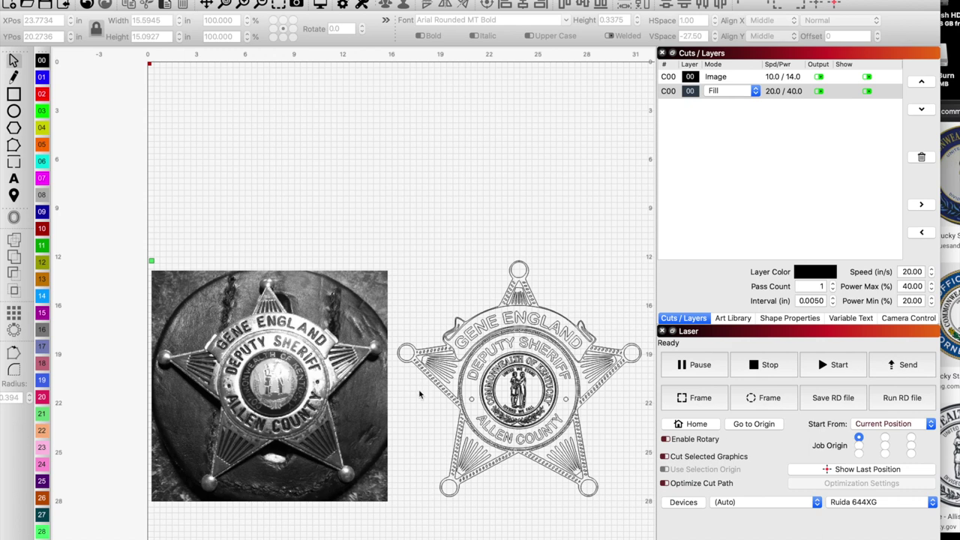
# Delete the reference photo and review the engraving preview, estimated at 28:34 total time.
pyautogui.click(334, 371)
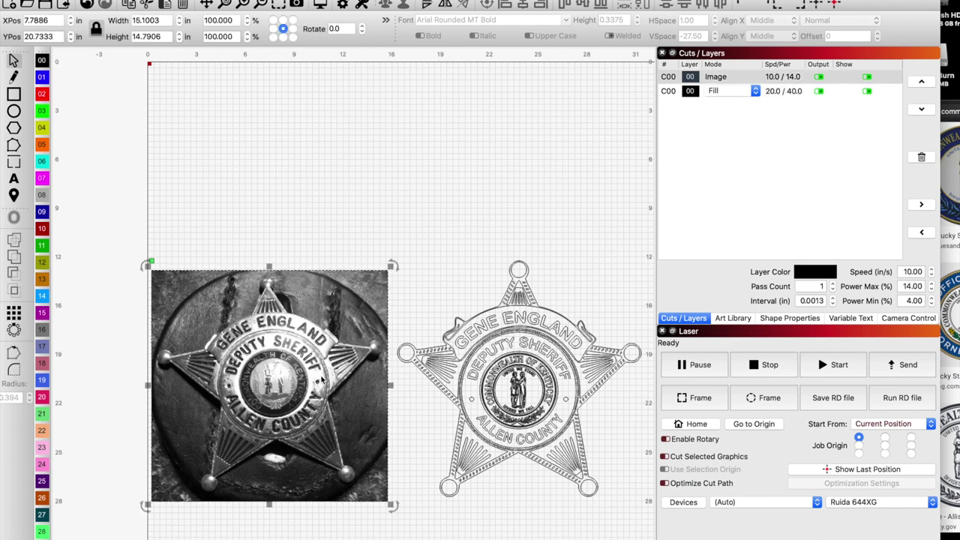
pyautogui.press('Delete')
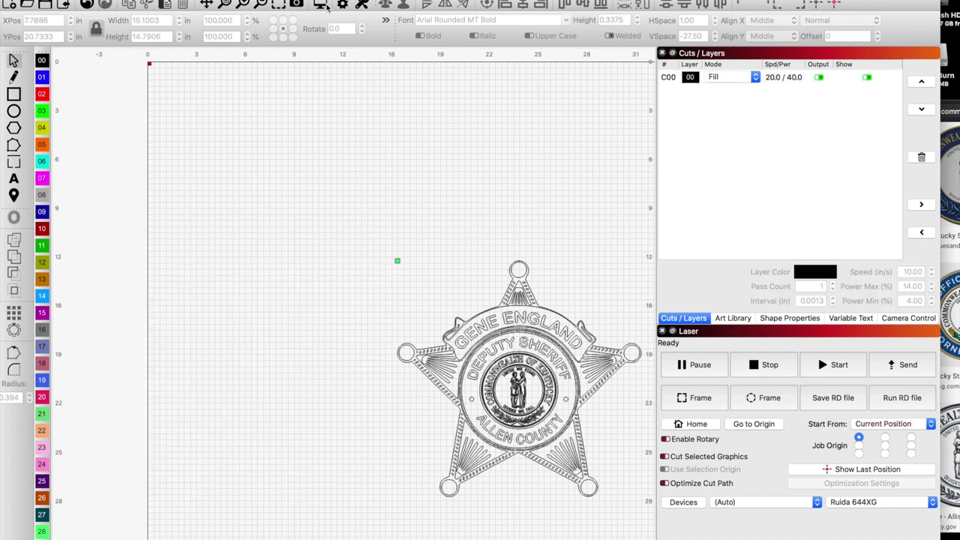
pyautogui.click(321, 4)
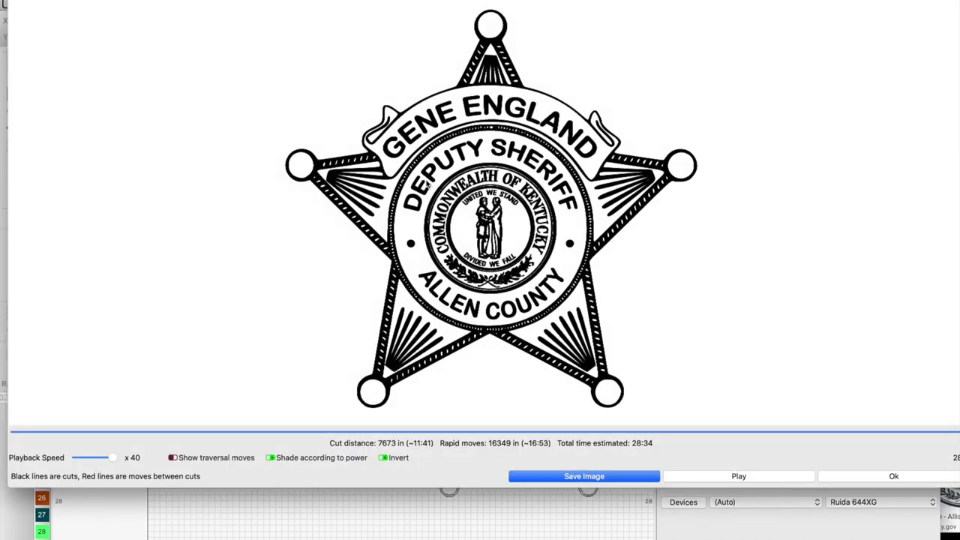
pyautogui.scroll(4, 503, 229)
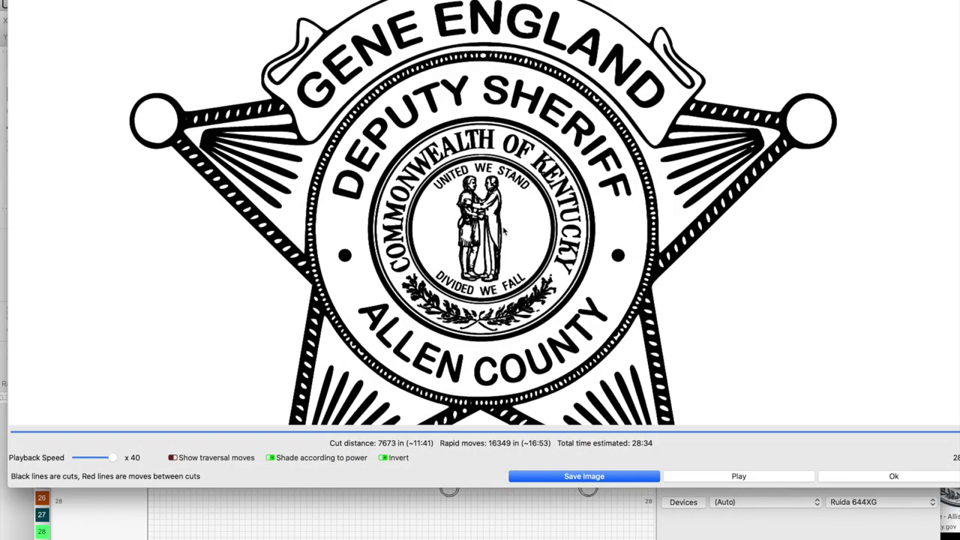
pyautogui.scroll(1, 503, 230)
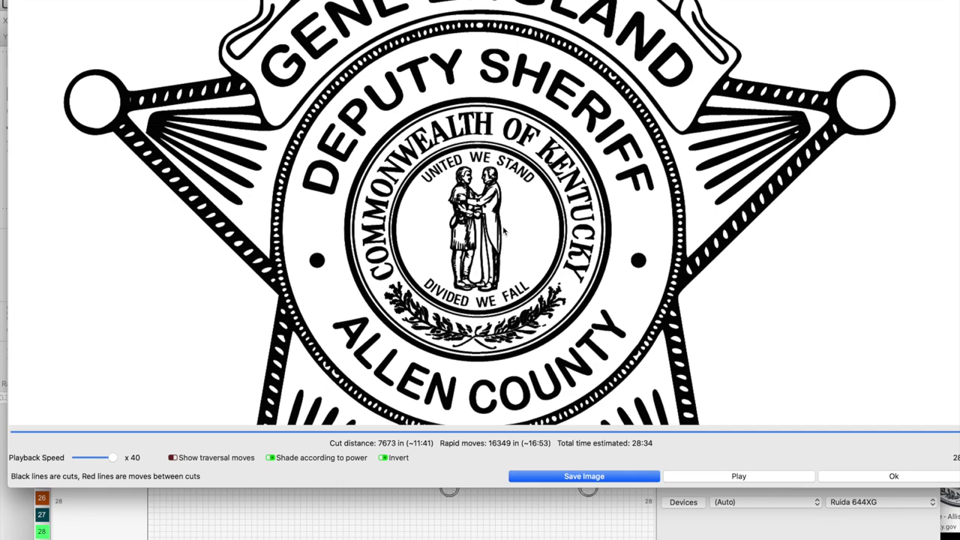
pyautogui.scroll(-6, 503, 231)
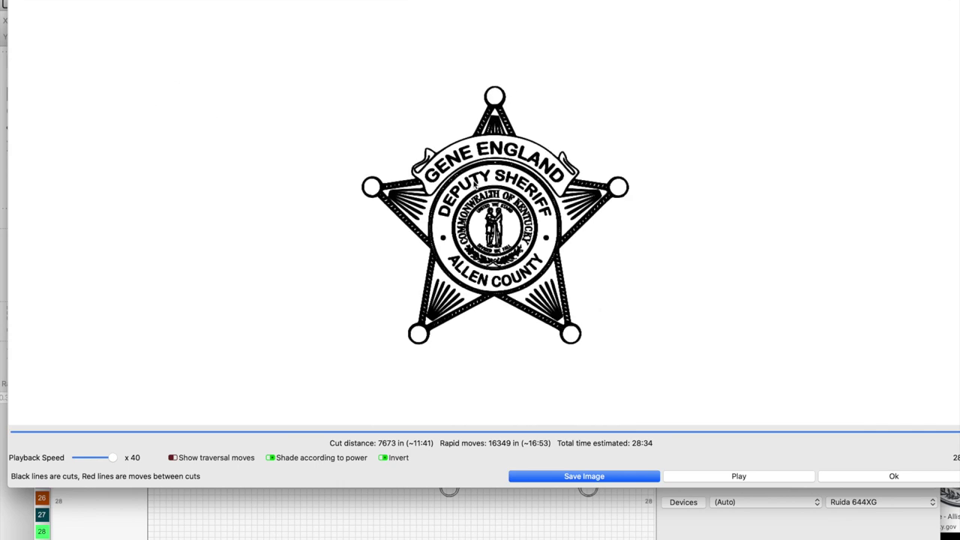
pyautogui.scroll(5, 473, 184)
pyautogui.scroll(2, 474, 183)
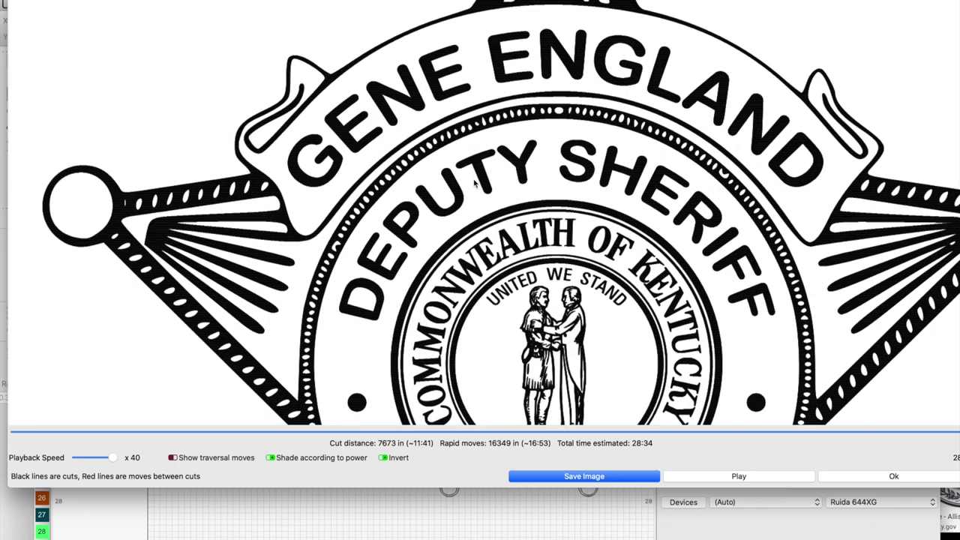
pyautogui.scroll(-8, 474, 184)
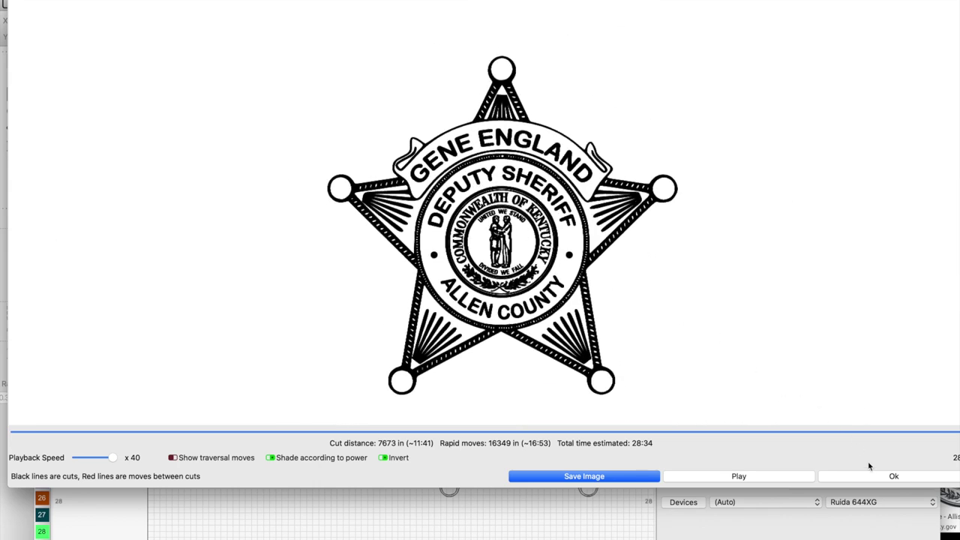
pyautogui.click(871, 471)
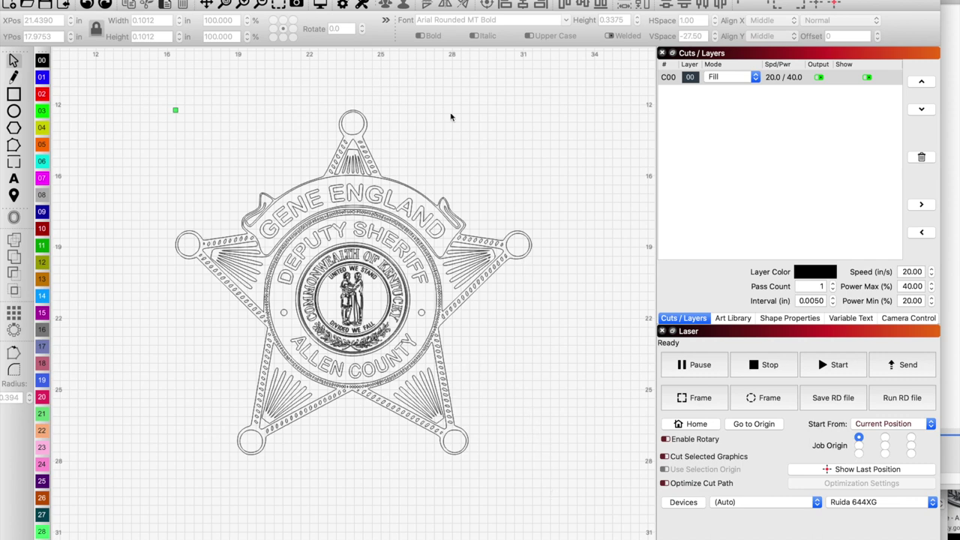
# Recheck the engraving preview, then select the entire traced star badge on the Fill layer.
pyautogui.click(323, 9)
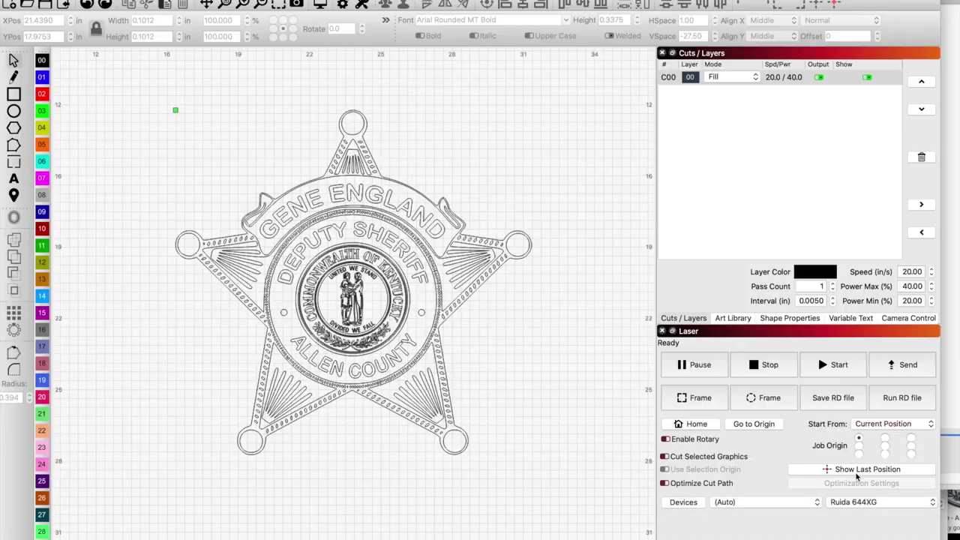
pyautogui.click(855, 477)
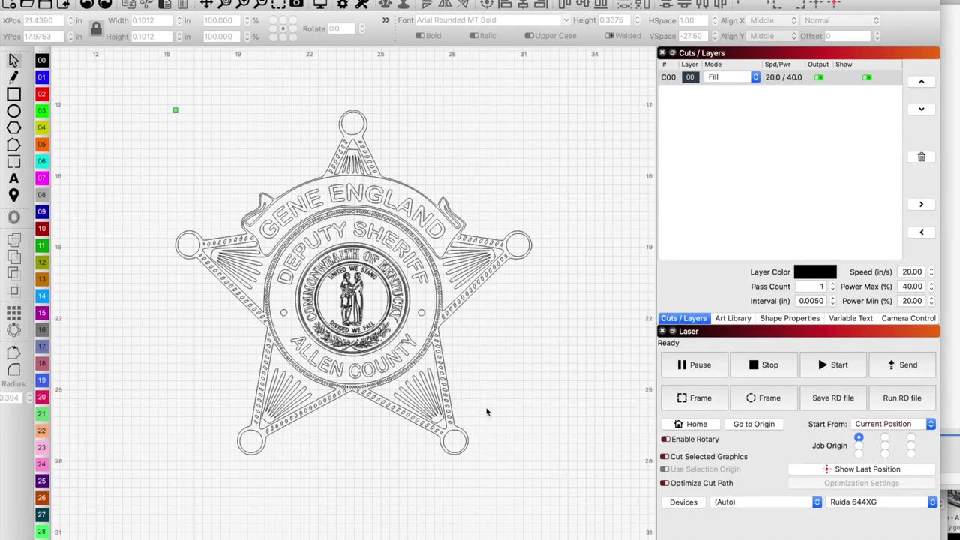
pyautogui.click(444, 323)
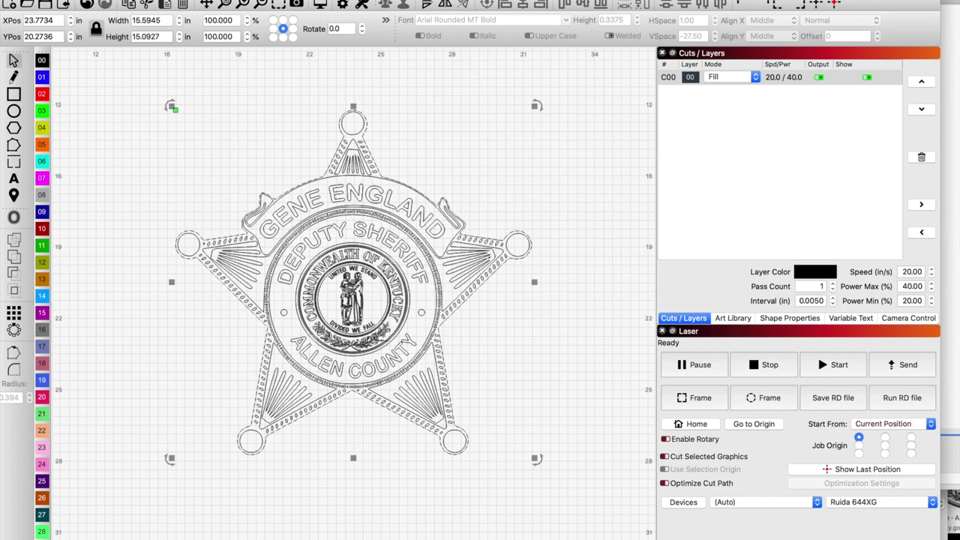
# Add a 0.3543 outward round offset outline around the badge and inspect the inverted preview.
pyautogui.click(15, 216)
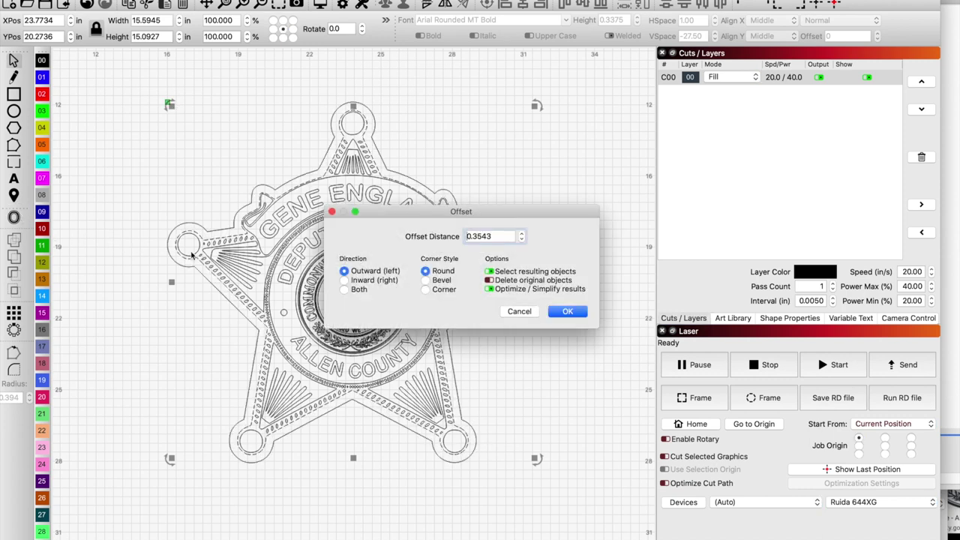
pyautogui.click(570, 315)
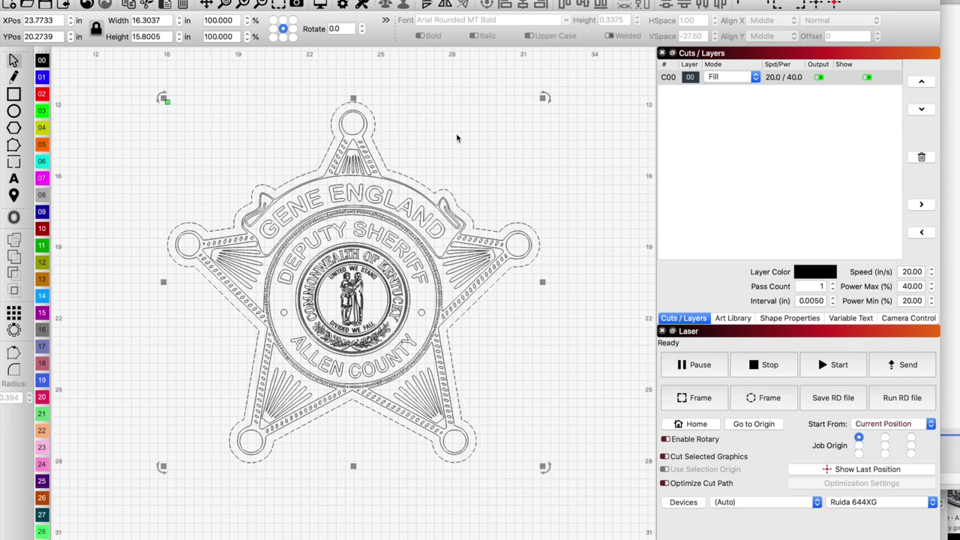
pyautogui.click(321, 6)
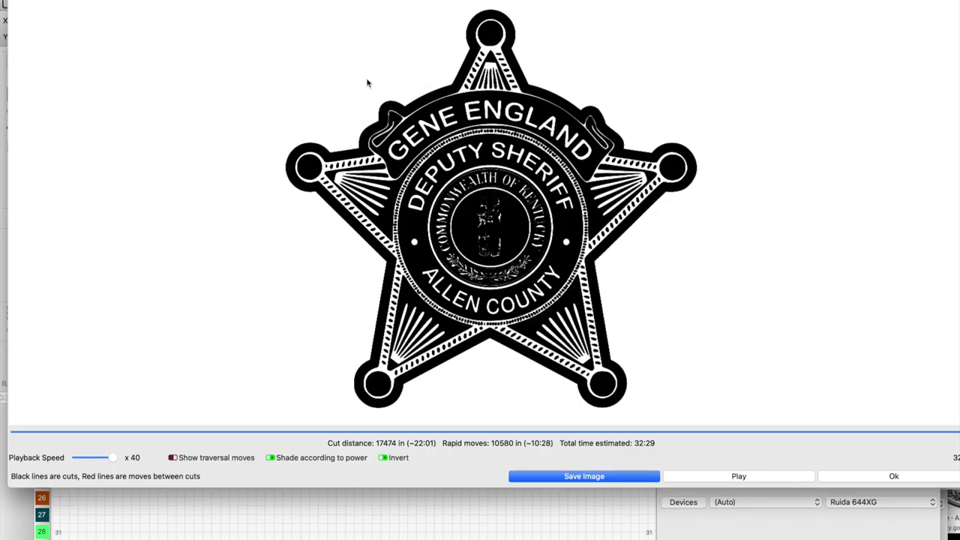
pyautogui.scroll(5, 523, 274)
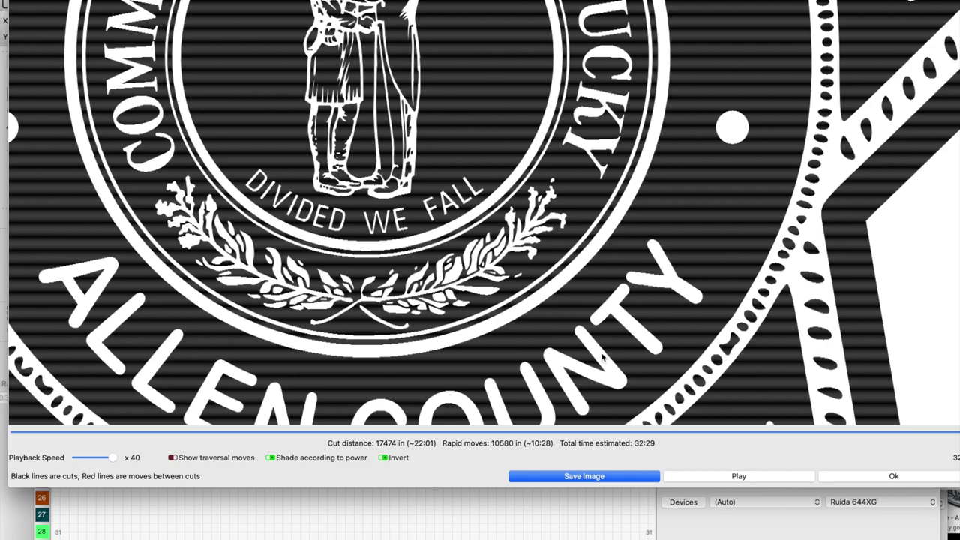
pyautogui.scroll(-5, 434, 346)
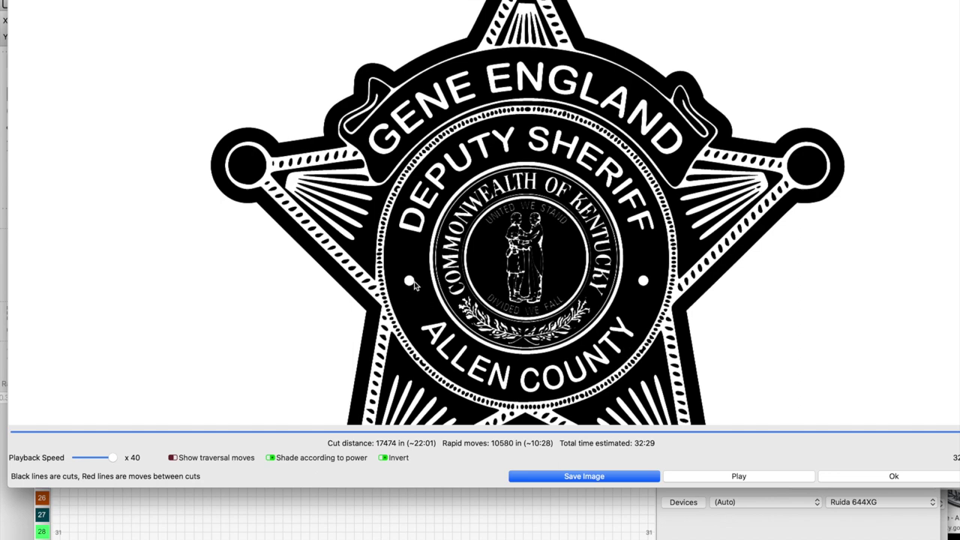
pyautogui.scroll(-5, 414, 284)
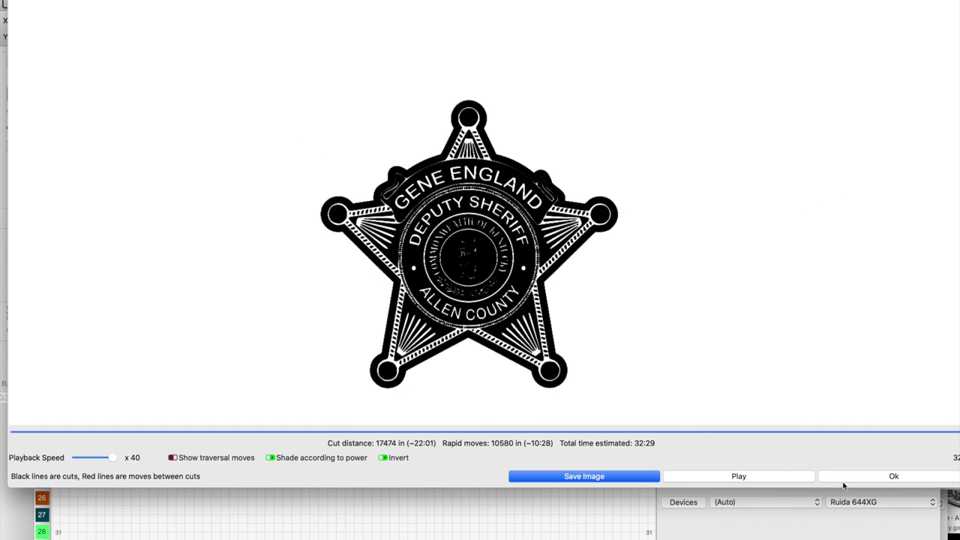
pyautogui.click(899, 476)
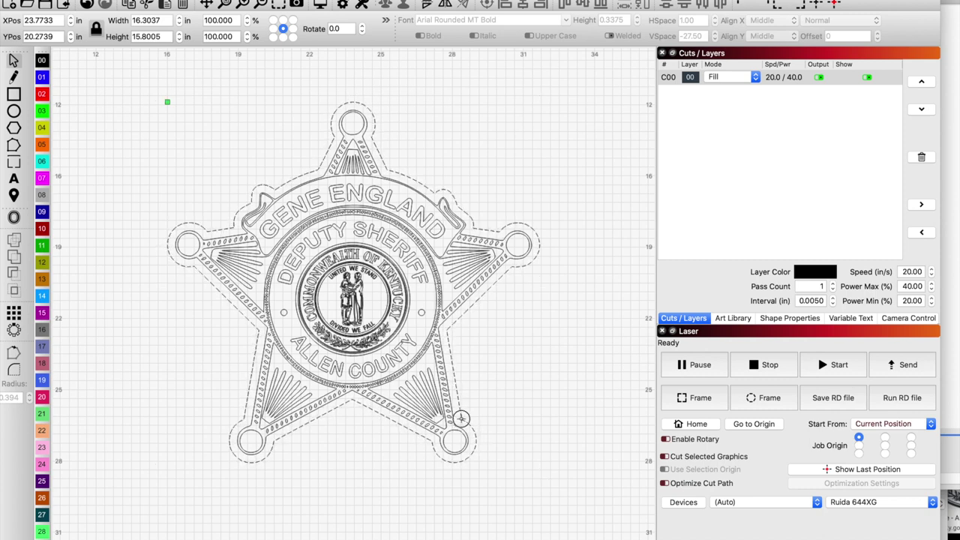
pyautogui.click(461, 418)
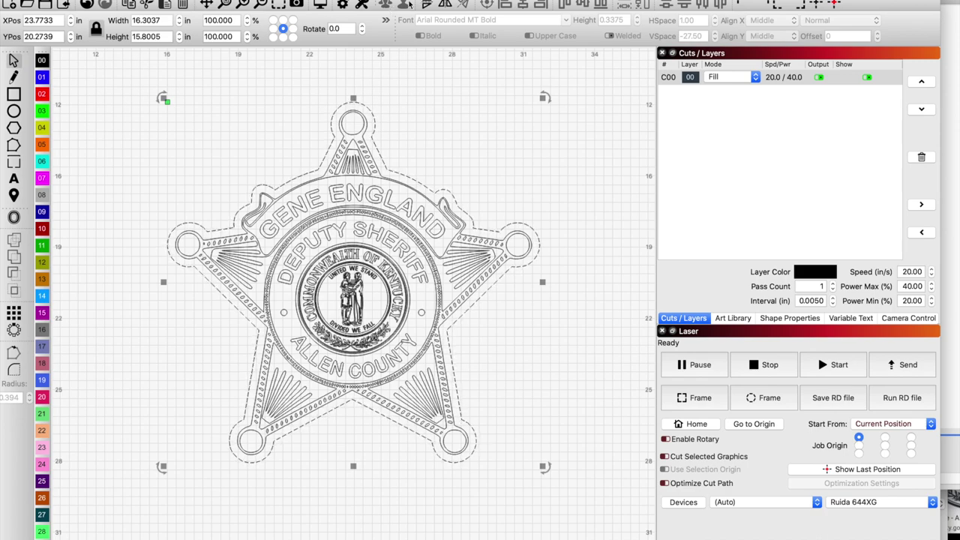
# Preview the offset badge engraving zoomed in on the seal.
pyautogui.click(318, 6)
pyautogui.scroll(5, 496, 236)
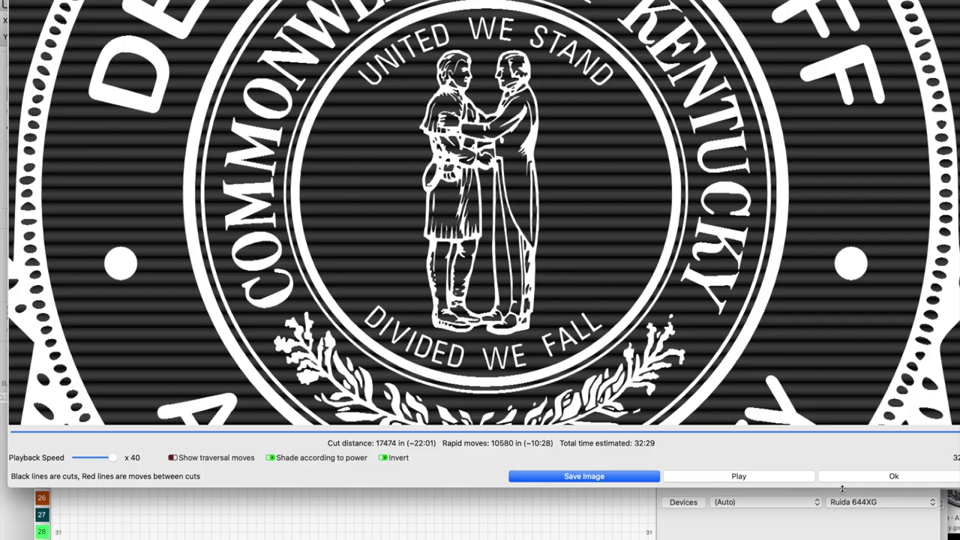
pyautogui.click(843, 478)
# Ungroup the Kentucky seal artwork and select its inner ring around the seal figures.
pyautogui.scroll(5, 388, 340)
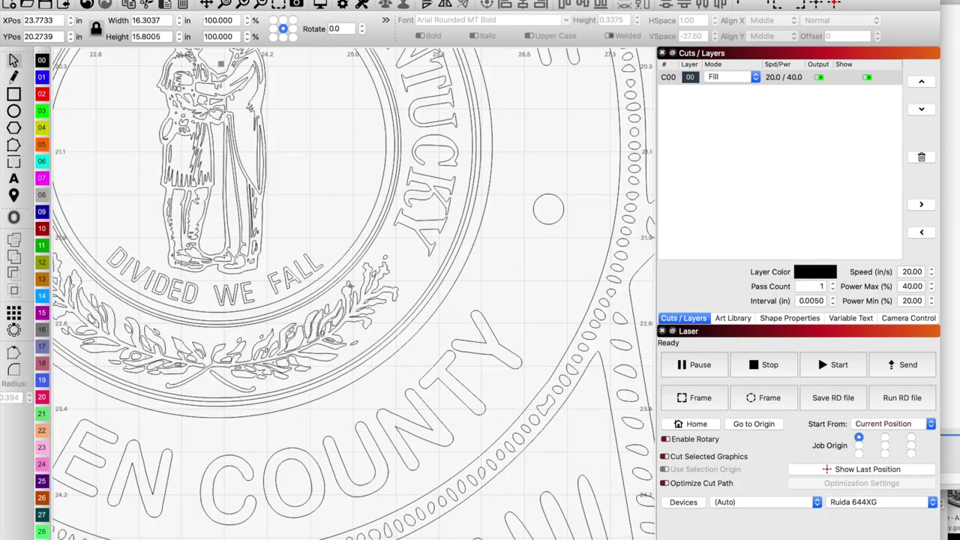
pyautogui.click(339, 259)
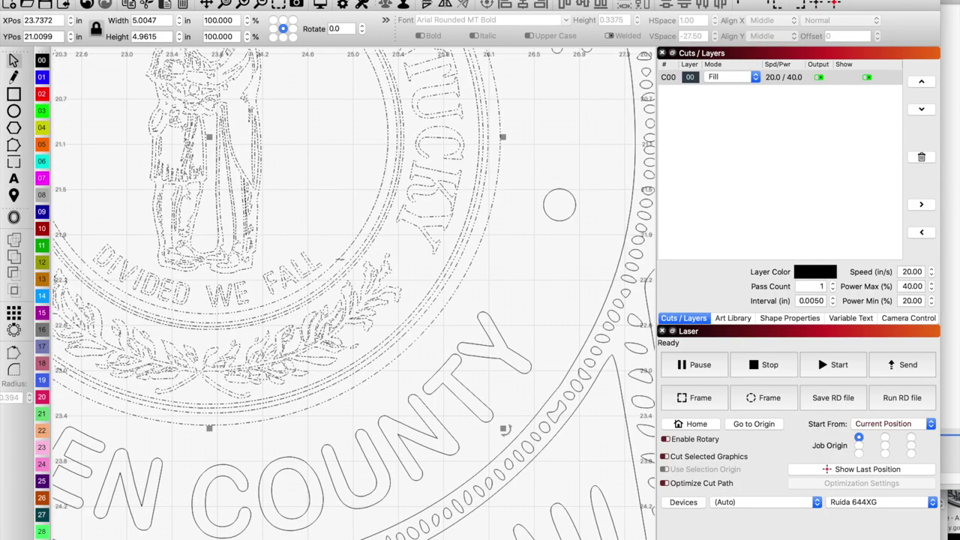
pyautogui.rightClick(346, 266)
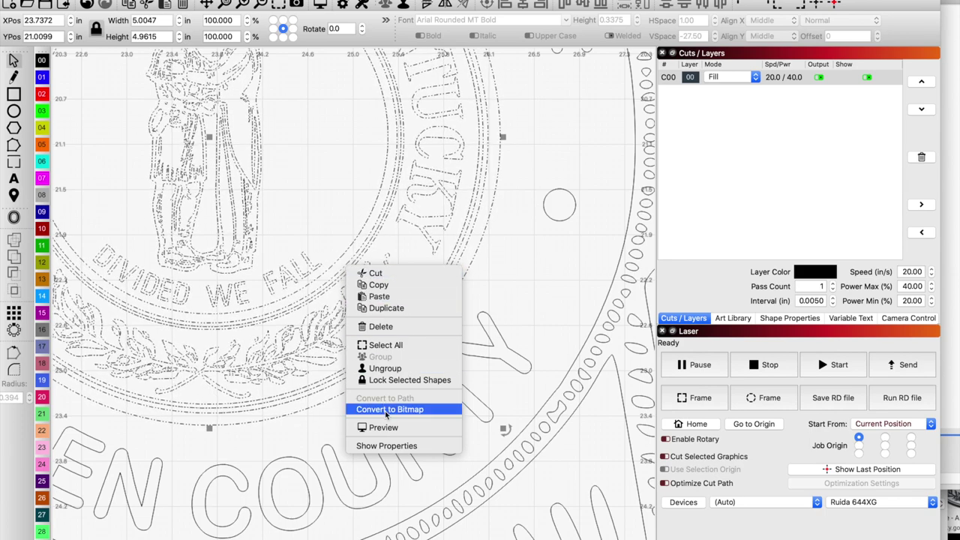
pyautogui.click(365, 368)
pyautogui.click(350, 245)
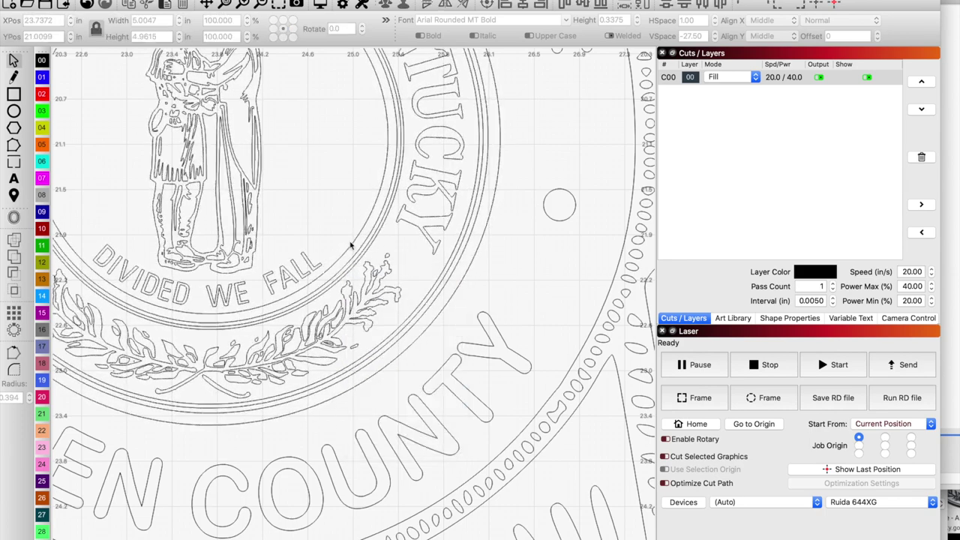
pyautogui.click(363, 261)
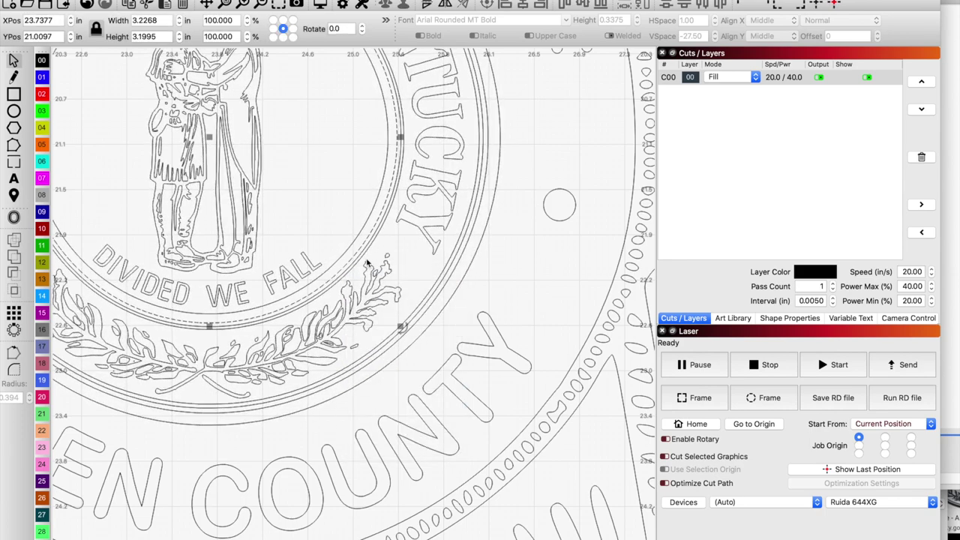
pyautogui.click(367, 264)
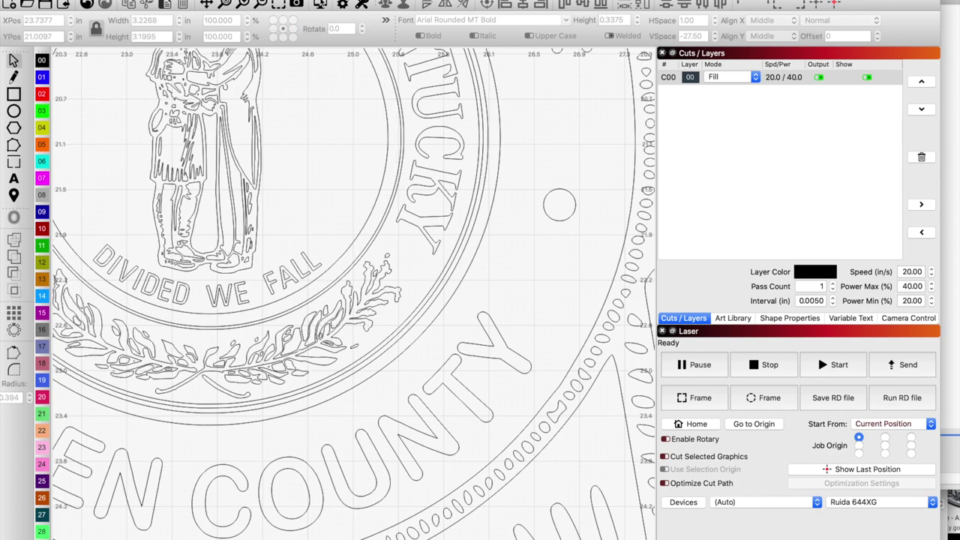
# Preview the engraving again to check how the seal centre changed.
pyautogui.click(319, 6)
pyautogui.scroll(5, 515, 248)
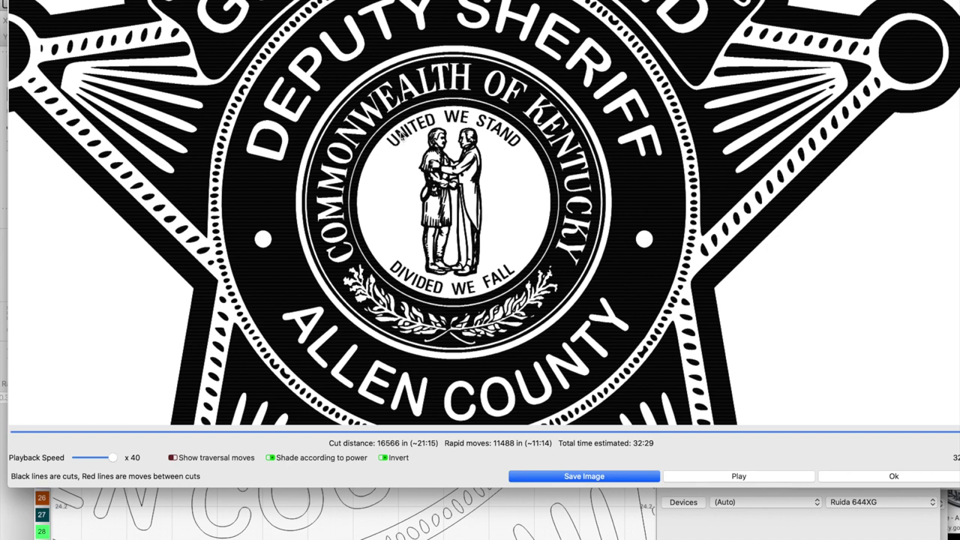
pyautogui.scroll(1, 485, 126)
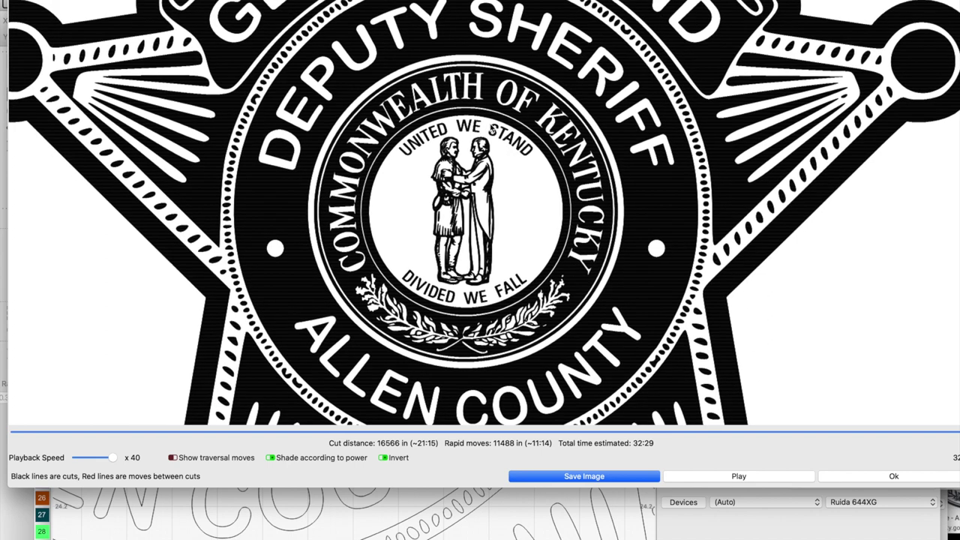
pyautogui.click(892, 477)
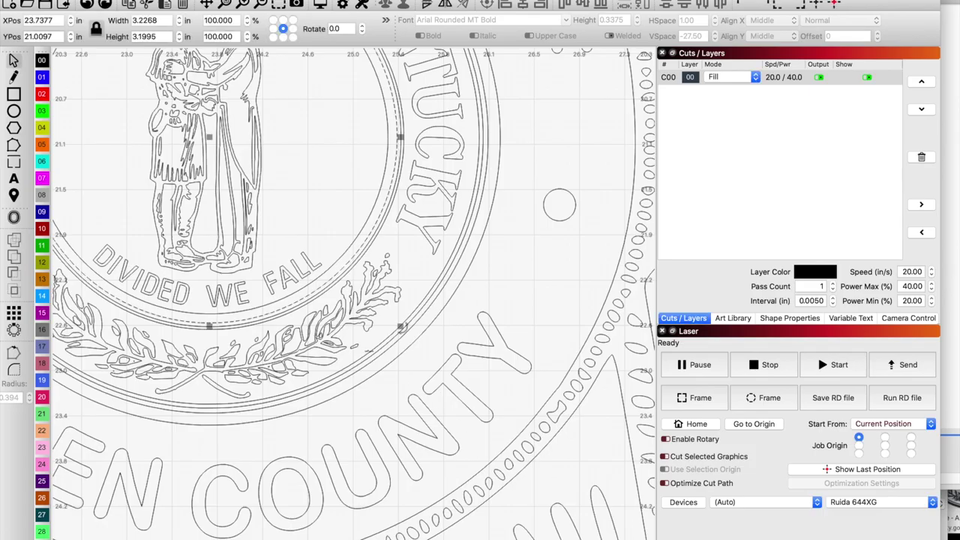
# Review the inverted engraving preview of the whole badge and seal, estimated at 32:29.
pyautogui.click(319, 6)
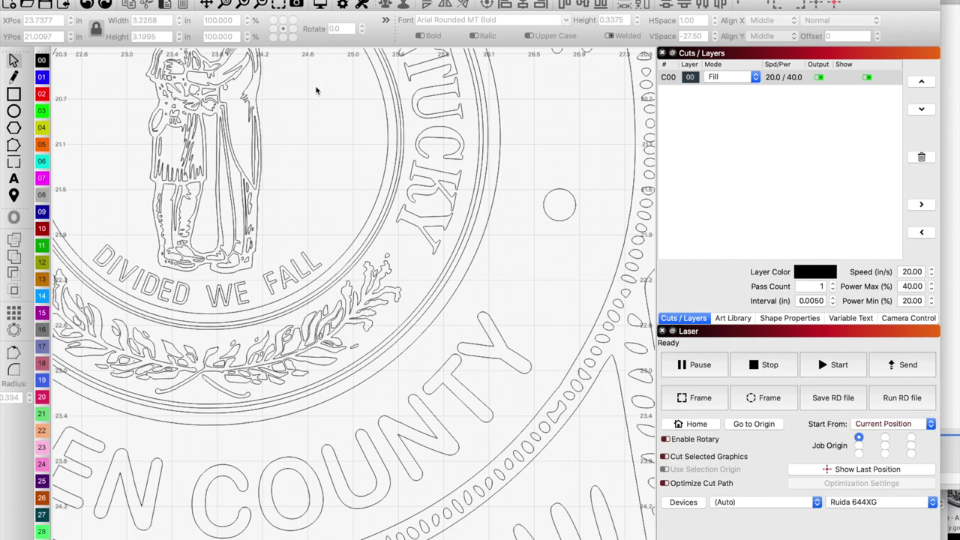
pyautogui.scroll(4, 489, 243)
pyautogui.scroll(-2, 778, 240)
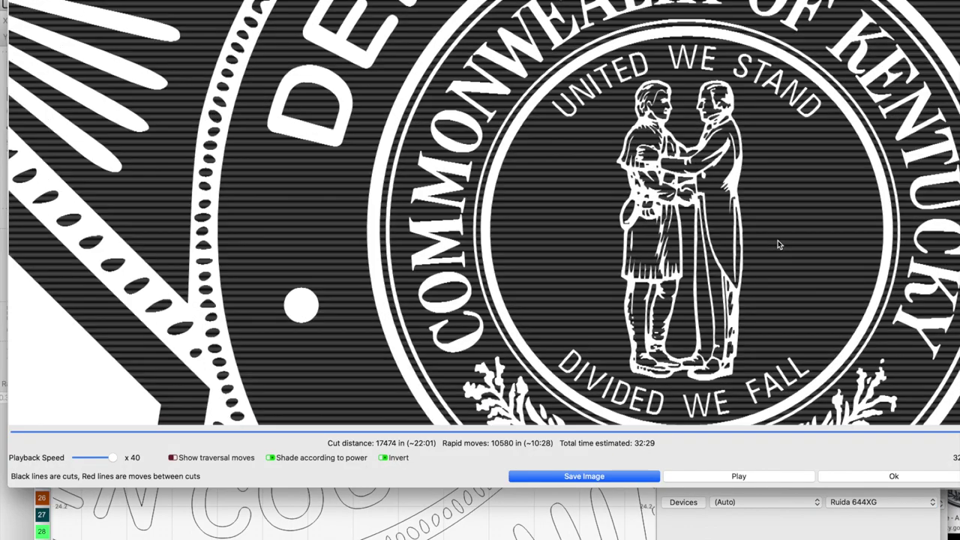
pyautogui.scroll(-2, 778, 240)
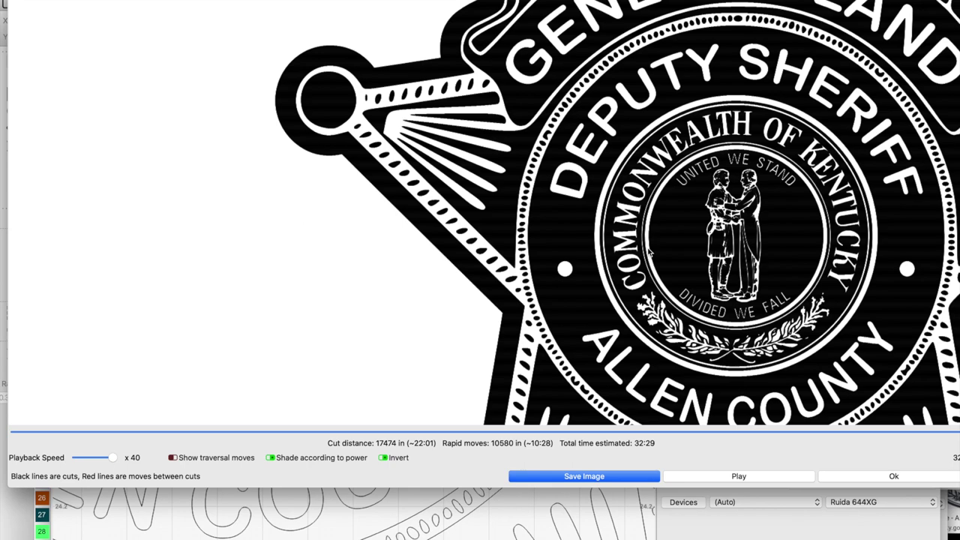
pyautogui.scroll(-6, 649, 254)
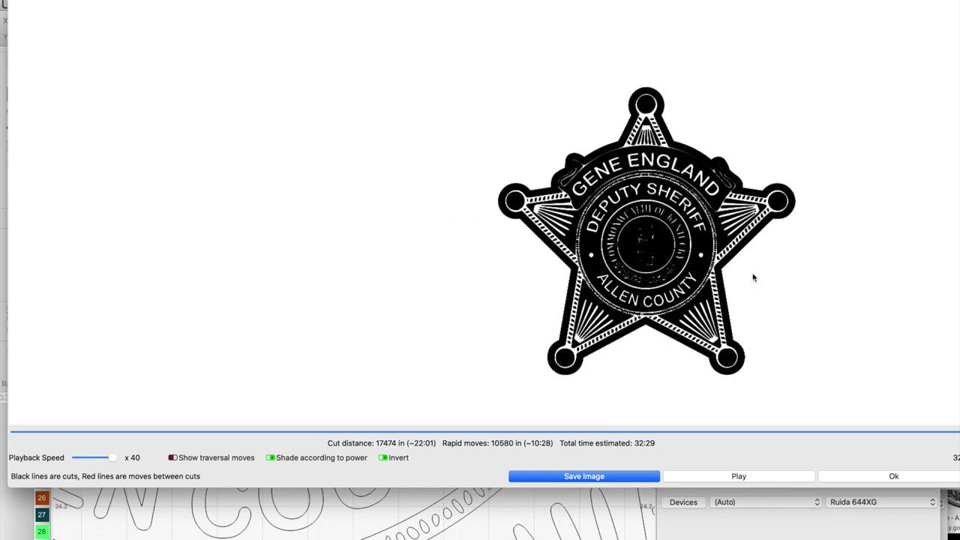
pyautogui.scroll(5, 752, 274)
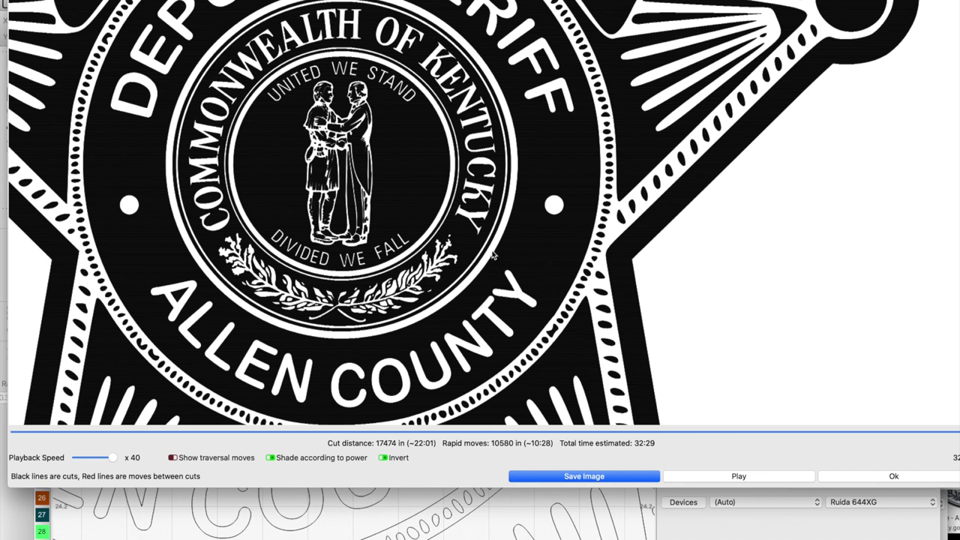
pyautogui.click(849, 478)
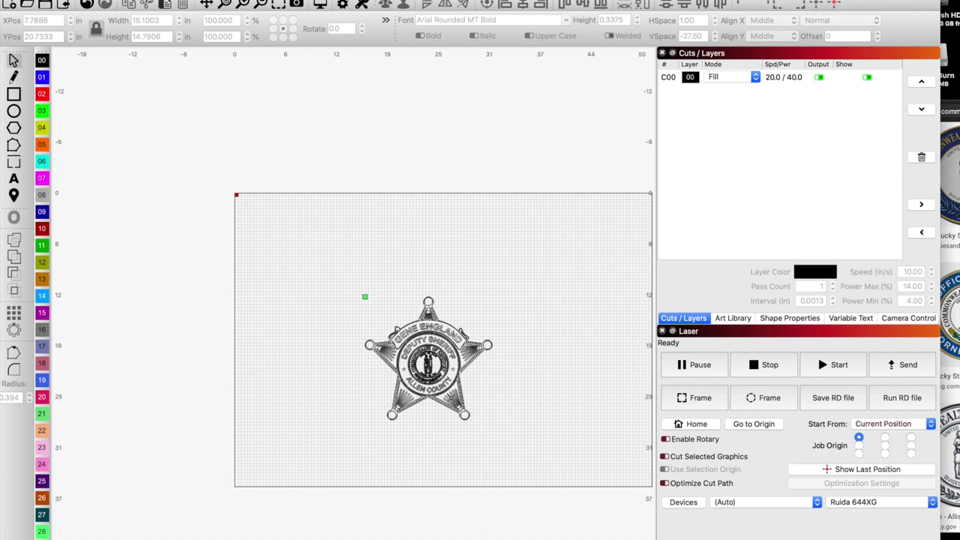
pyautogui.scroll(3, 433, 383)
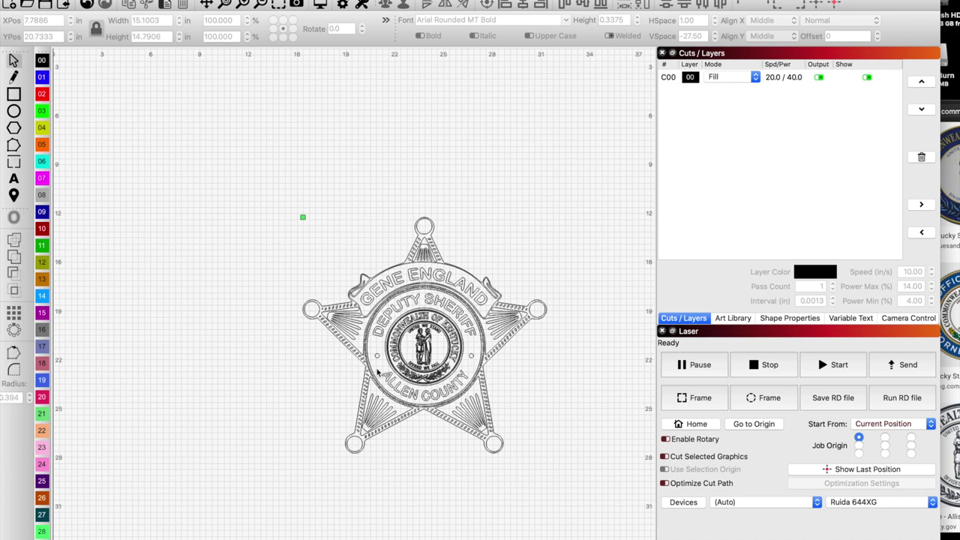
pyautogui.scroll(3, 377, 372)
pyautogui.scroll(3, 378, 369)
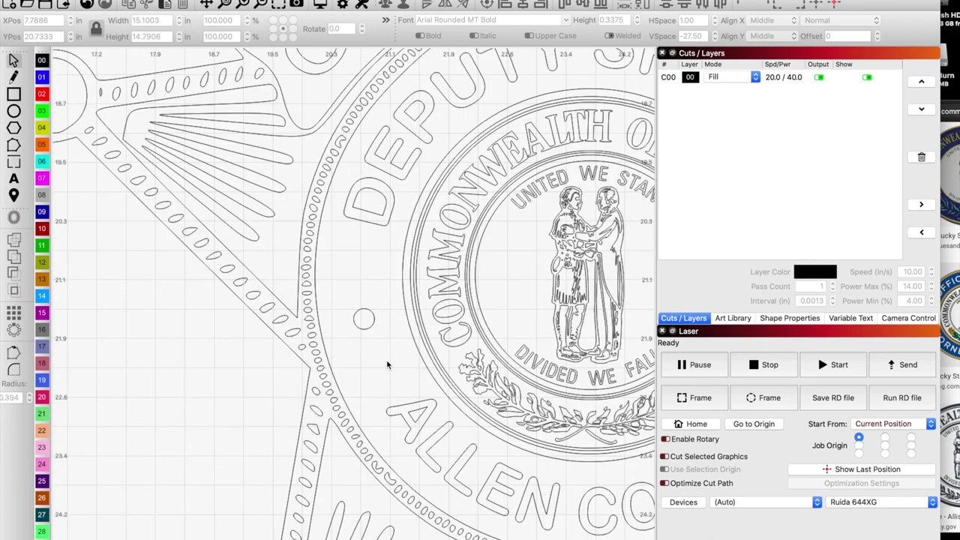
pyautogui.scroll(-5, 384, 366)
pyautogui.scroll(-3, 387, 359)
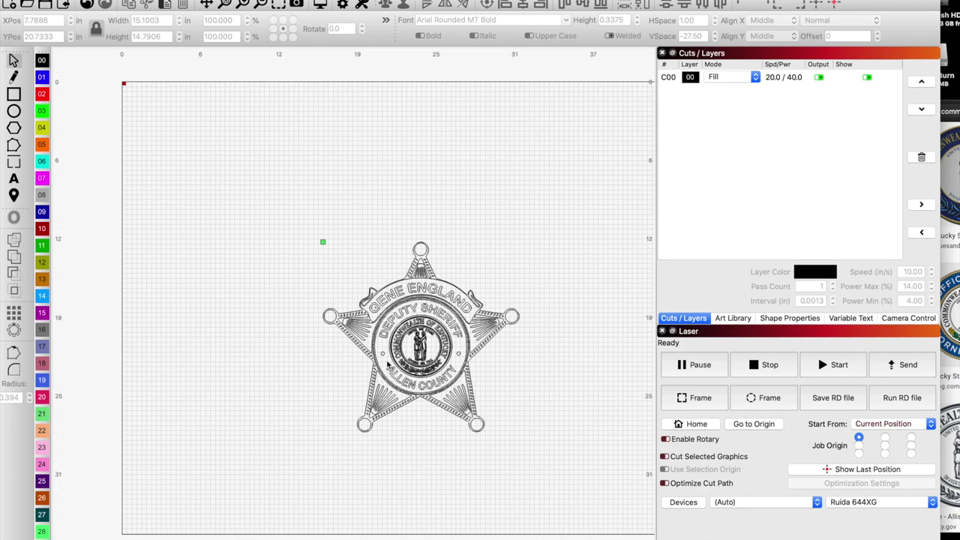